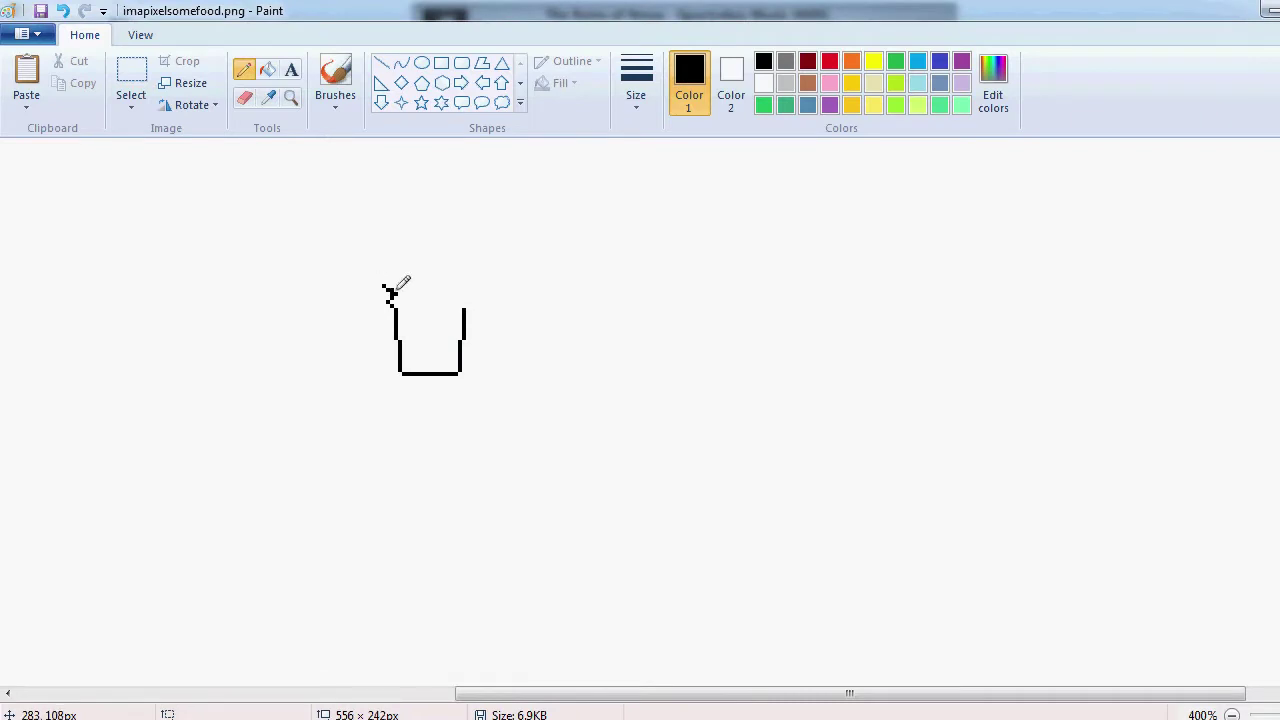
Draw the cone's straight rim line and add a mirrored copy of the flared left cup edge as the right side.
{"action": "left_click_drag", "start_coordinate": [392, 259], "coordinate": [451, 259]}
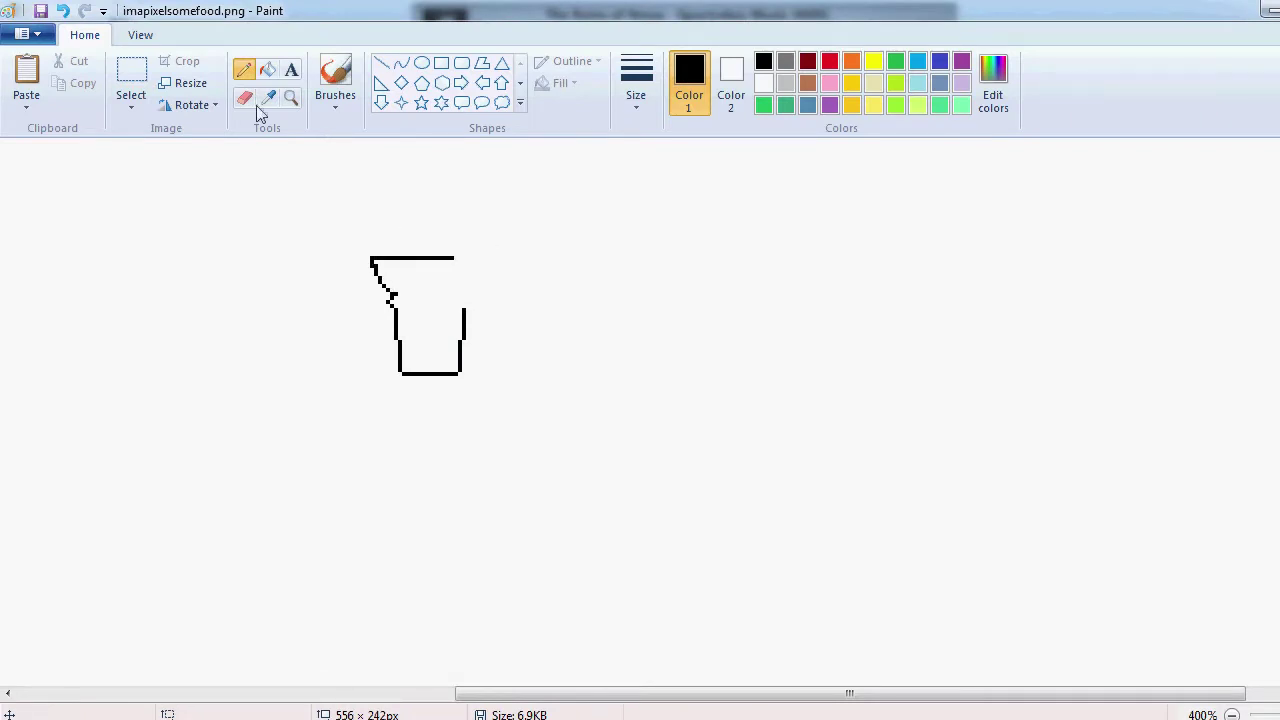
{"action": "key", "text": "ctrl+v"}
{"action": "left_click_drag", "start_coordinate": [42, 187], "coordinate": [476, 291]}
Draw horizontal black lines across the cone's stem and cup, and raise the rim line slightly.
{"action": "left_click", "coordinate": [244, 69]}
{"action": "left_click_drag", "start_coordinate": [400, 311], "coordinate": [464, 311]}
{"action": "left_click_drag", "start_coordinate": [402, 341], "coordinate": [460, 341]}
{"action": "mouse_move", "coordinate": [414, 293]}
{"action": "left_mouse_down"}
{"action": "mouse_move", "coordinate": [442, 293]}
{"action": "mouse_move", "coordinate": [446, 265]}
{"action": "left_mouse_up"}
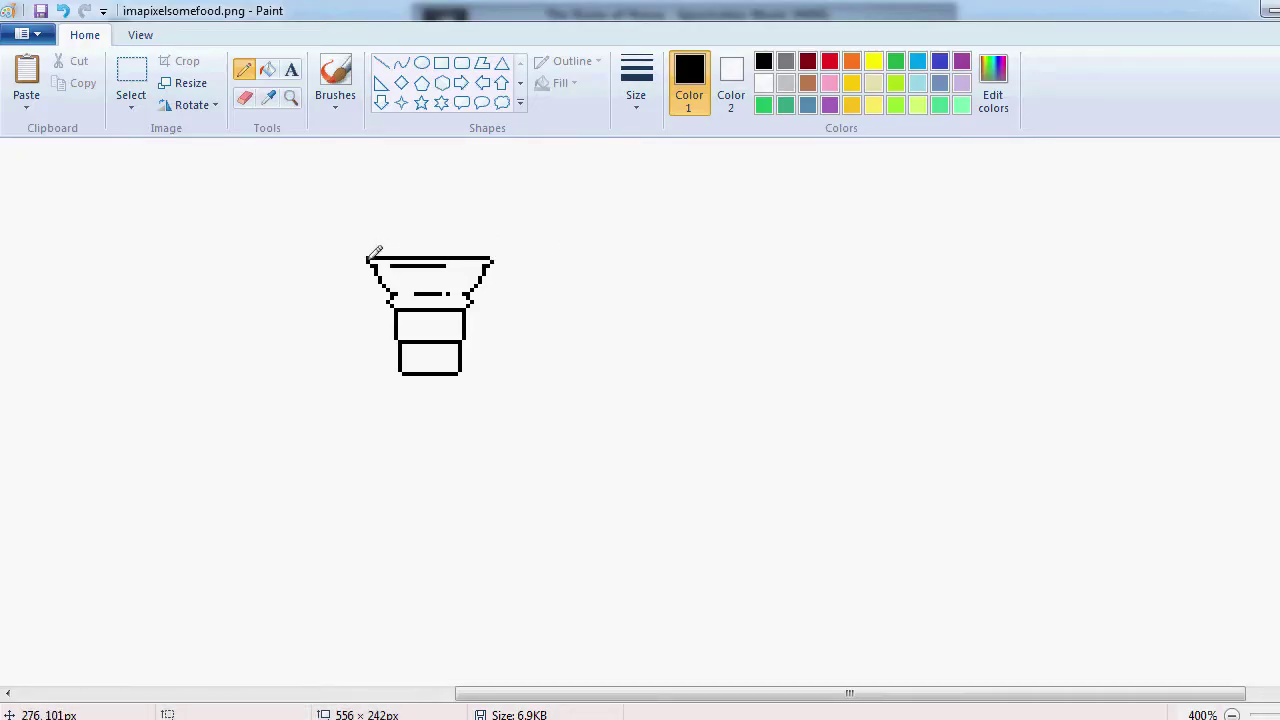
{"action": "left_click_drag", "start_coordinate": [371, 256], "coordinate": [491, 256]}
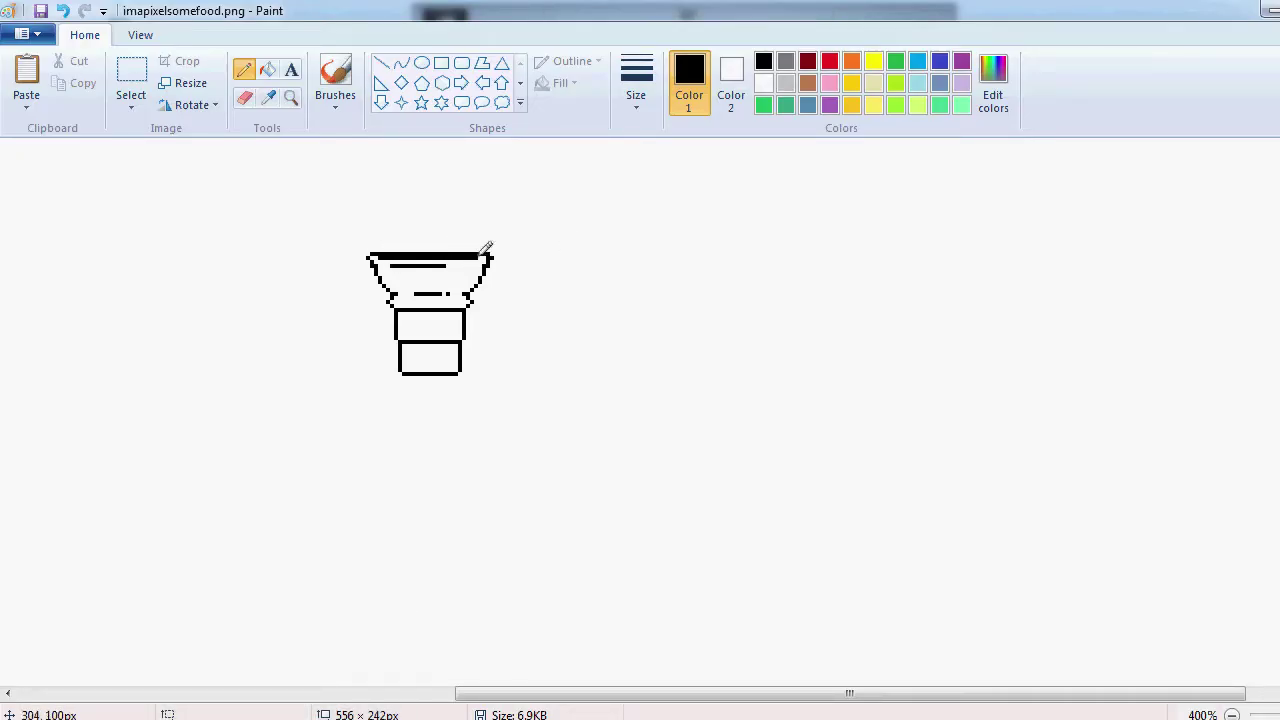
{"action": "key", "text": "ctrl+z"}
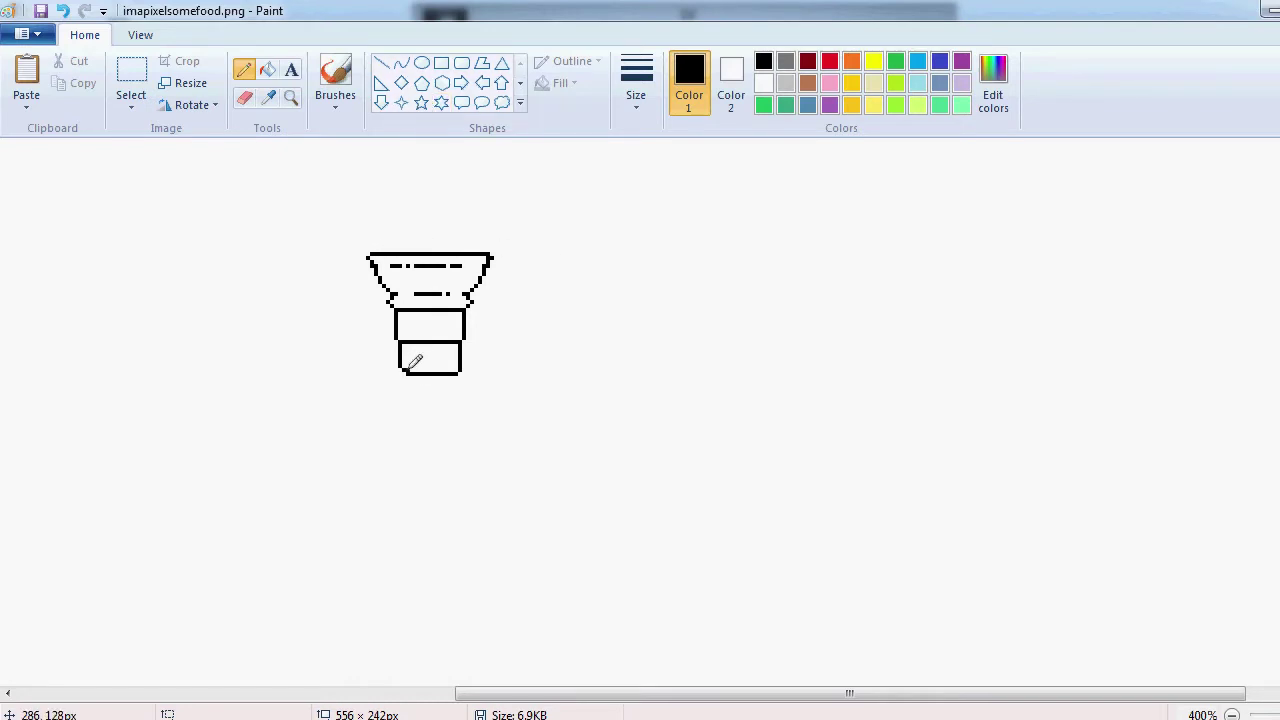
Bend the stem's horizontal lines and the cup's lower line downward so the cone looks rounded.
{"action": "left_click_drag", "start_coordinate": [406, 337], "coordinate": [416, 341]}
{"action": "key", "text": "ctrl+z"}
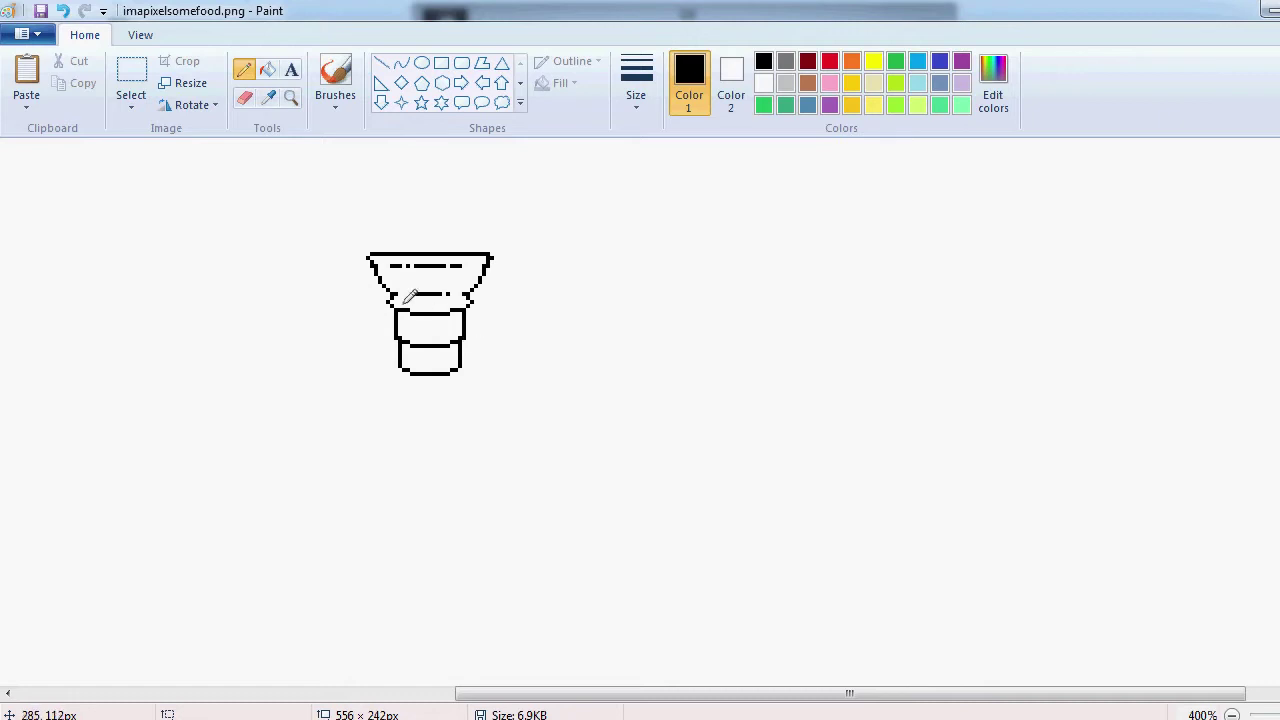
{"action": "left_click_drag", "start_coordinate": [420, 298], "coordinate": [437, 298]}
{"action": "left_click_drag", "start_coordinate": [416, 294], "coordinate": [452, 293]}
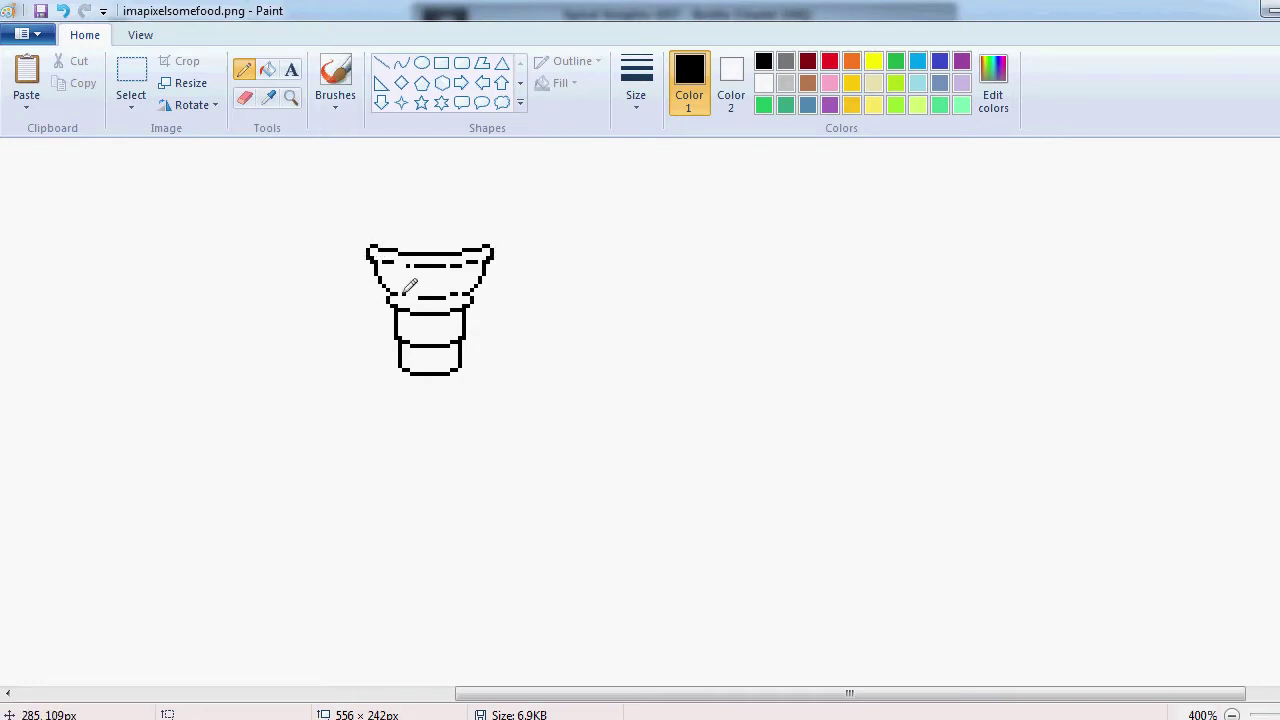
Outline three stacked, narrowing tiers of soft-serve ice cream above the cone in black.
{"action": "left_click", "coordinate": [291, 98]}
{"action": "right_click", "coordinate": [228, 220]}
{"action": "right_click", "coordinate": [228, 220]}
{"action": "right_click", "coordinate": [228, 220]}
{"action": "left_click", "coordinate": [346, 299]}
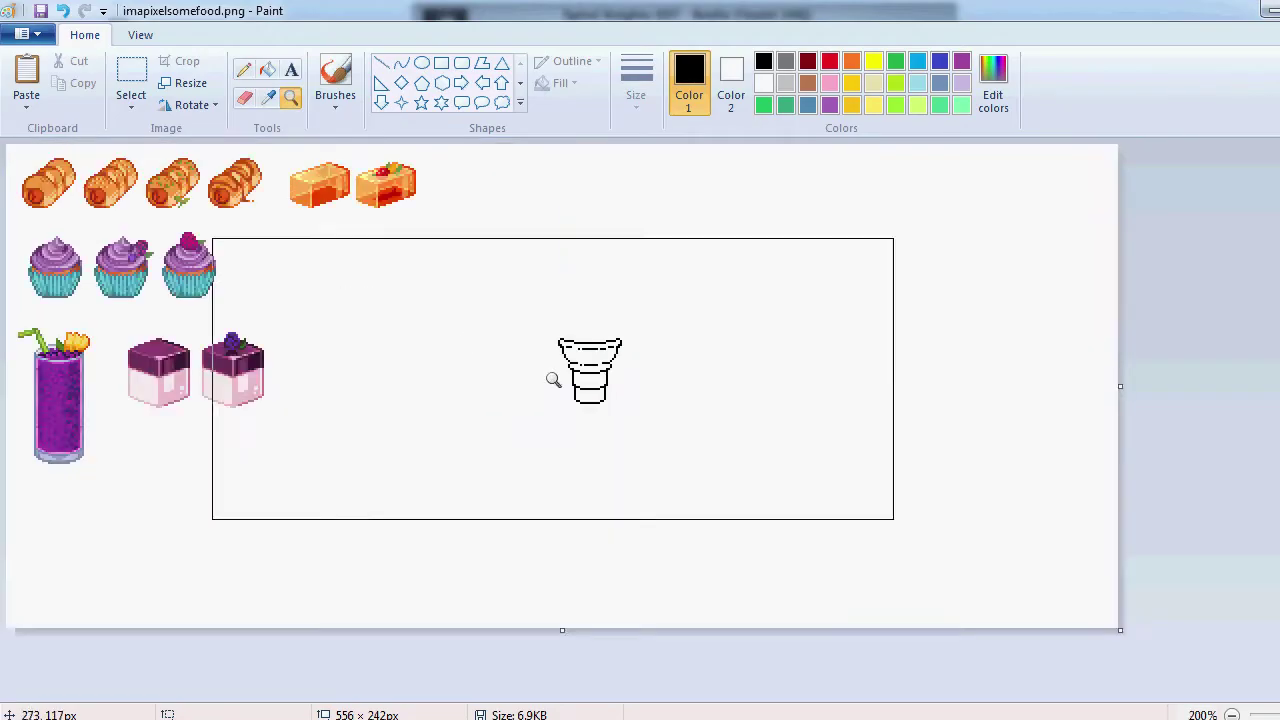
{"action": "left_click", "coordinate": [551, 377]}
{"action": "key", "text": "alt+Tab"}
{"action": "key", "text": "alt+Tab"}
{"action": "mouse_move", "coordinate": [323, 334]}
{"action": "left_mouse_down"}
{"action": "mouse_move", "coordinate": [437, 310]}
{"action": "mouse_move", "coordinate": [469, 355]}
{"action": "mouse_move", "coordinate": [467, 316]}
{"action": "mouse_move", "coordinate": [467, 355]}
{"action": "left_mouse_up"}
{"action": "left_click_drag", "start_coordinate": [443, 307], "coordinate": [455, 310]}
{"action": "mouse_move", "coordinate": [335, 318]}
{"action": "left_mouse_down"}
{"action": "mouse_move", "coordinate": [411, 281]}
{"action": "mouse_move", "coordinate": [442, 288]}
{"action": "left_mouse_up"}
{"action": "mouse_move", "coordinate": [350, 284]}
{"action": "left_mouse_down"}
{"action": "mouse_move", "coordinate": [430, 265]}
{"action": "mouse_move", "coordinate": [420, 253]}
{"action": "mouse_move", "coordinate": [431, 268]}
{"action": "mouse_move", "coordinate": [343, 281]}
{"action": "mouse_move", "coordinate": [361, 249]}
{"action": "mouse_move", "coordinate": [346, 256]}
{"action": "mouse_move", "coordinate": [438, 272]}
{"action": "left_mouse_up"}
{"action": "left_click_drag", "start_coordinate": [431, 260], "coordinate": [352, 260]}
{"action": "left_click_drag", "start_coordinate": [425, 247], "coordinate": [386, 244]}
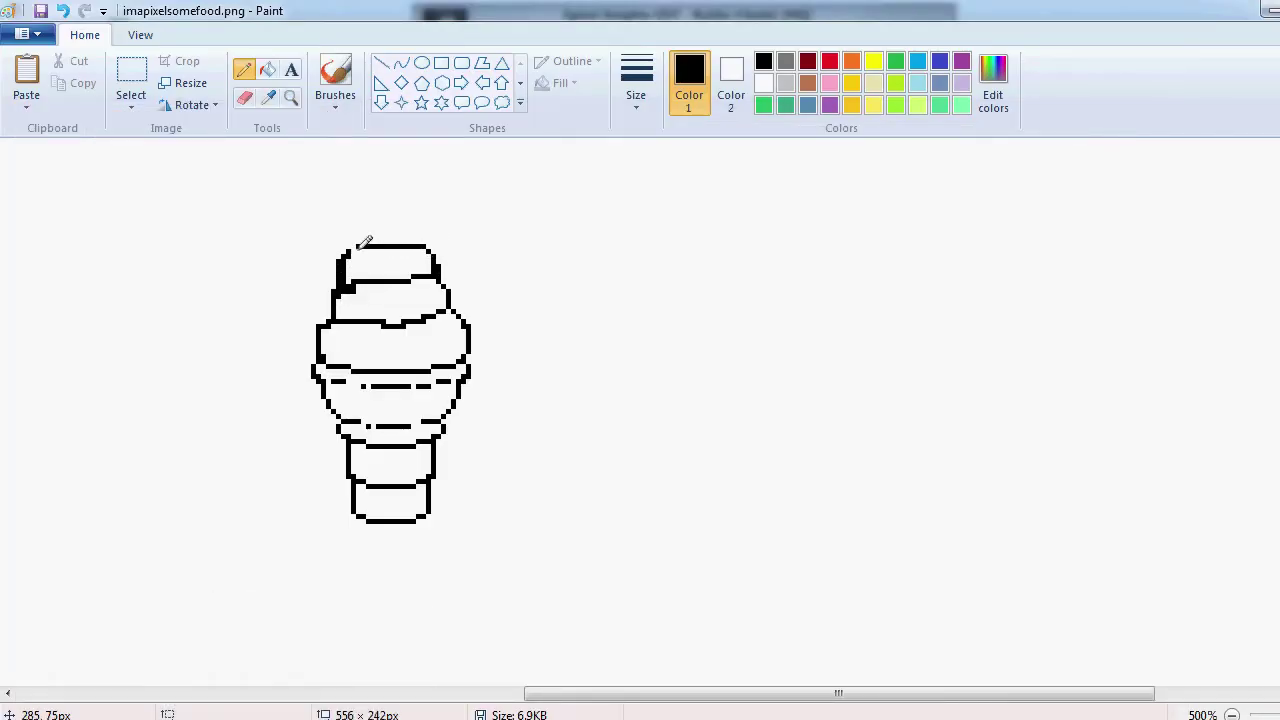
Clean up the tier outlines: thin the top tier's left edge, widen the middle tier, and break up the dividing lines.
{"action": "left_click_drag", "start_coordinate": [343, 283], "coordinate": [344, 265]}
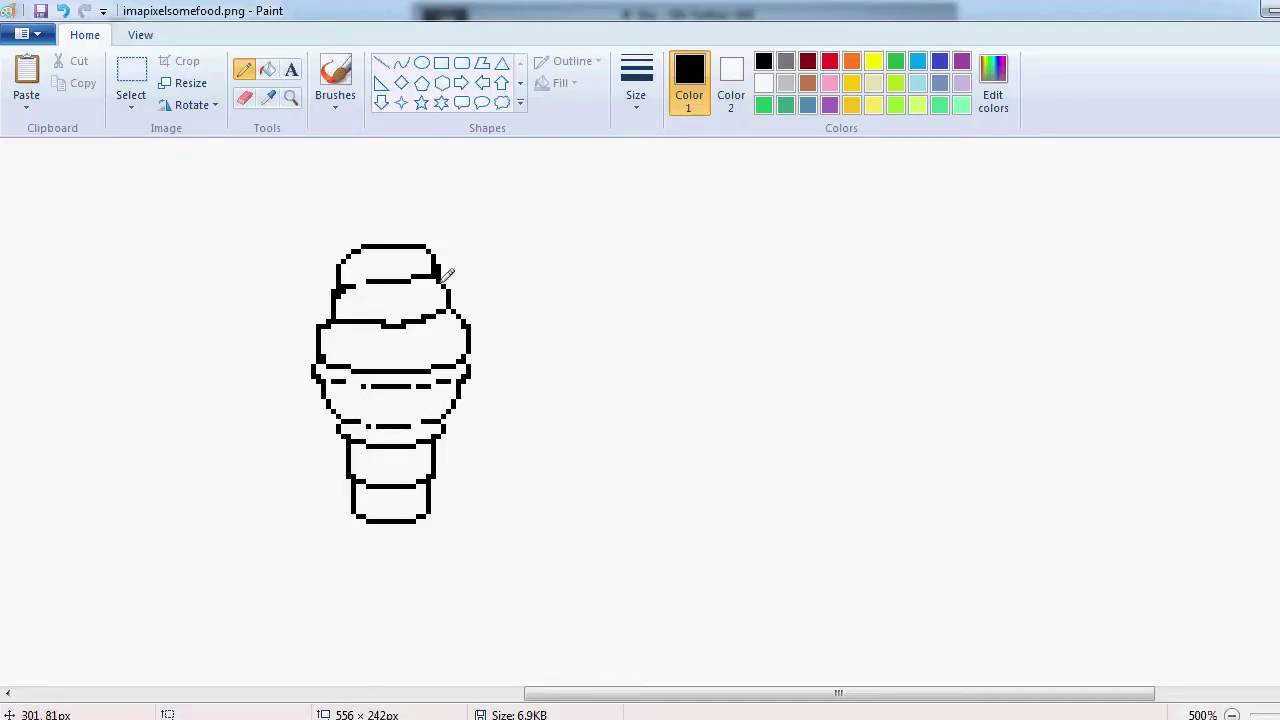
{"action": "left_click_drag", "start_coordinate": [452, 300], "coordinate": [446, 272]}
{"action": "left_click_drag", "start_coordinate": [404, 327], "coordinate": [329, 296]}
{"action": "left_click_drag", "start_coordinate": [334, 299], "coordinate": [334, 311]}
{"action": "left_click_drag", "start_coordinate": [393, 281], "coordinate": [409, 281]}
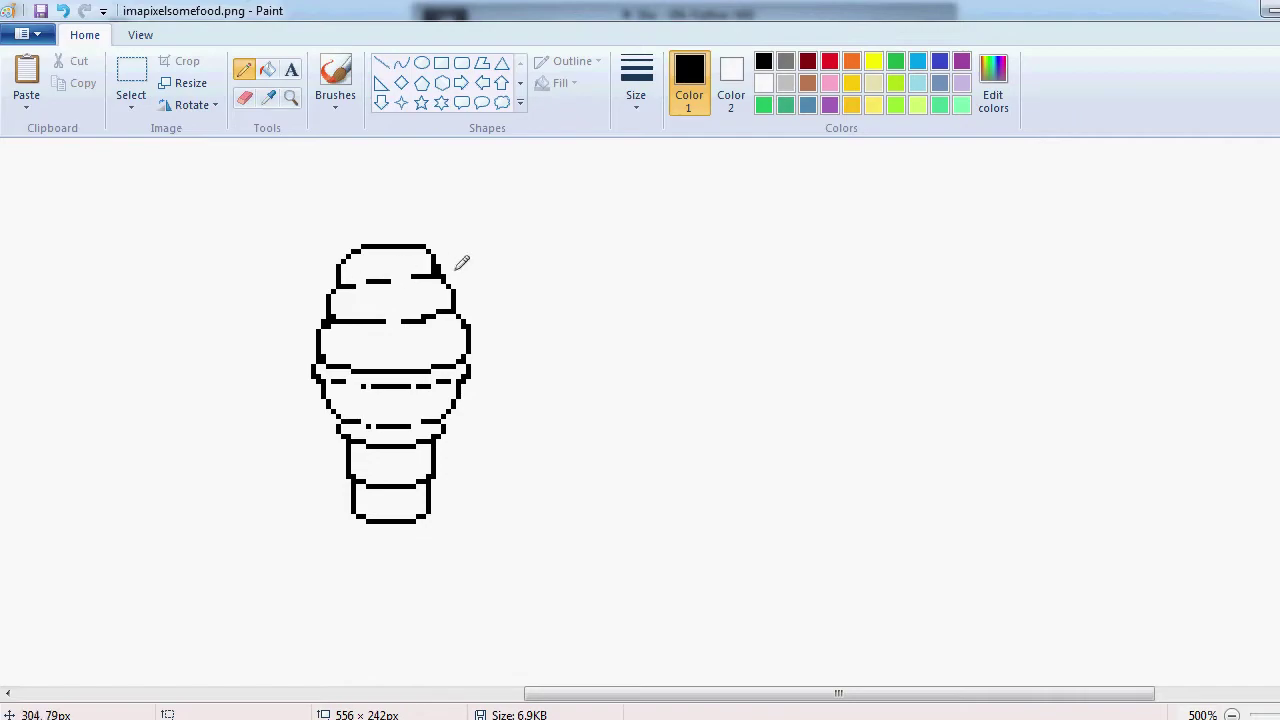
Draw a pointed, curling peak on top of the ice cream tiers.
{"action": "mouse_move", "coordinate": [377, 238]}
{"action": "left_mouse_down"}
{"action": "mouse_move", "coordinate": [360, 226]}
{"action": "mouse_move", "coordinate": [418, 236]}
{"action": "mouse_move", "coordinate": [432, 193]}
{"action": "mouse_move", "coordinate": [424, 202]}
{"action": "left_mouse_up"}
{"action": "mouse_move", "coordinate": [416, 197]}
{"action": "left_mouse_down"}
{"action": "mouse_move", "coordinate": [394, 187]}
{"action": "mouse_move", "coordinate": [389, 214]}
{"action": "left_mouse_up"}
{"action": "key", "text": "alt+Tab"}
{"action": "key", "text": "alt+Tab"}
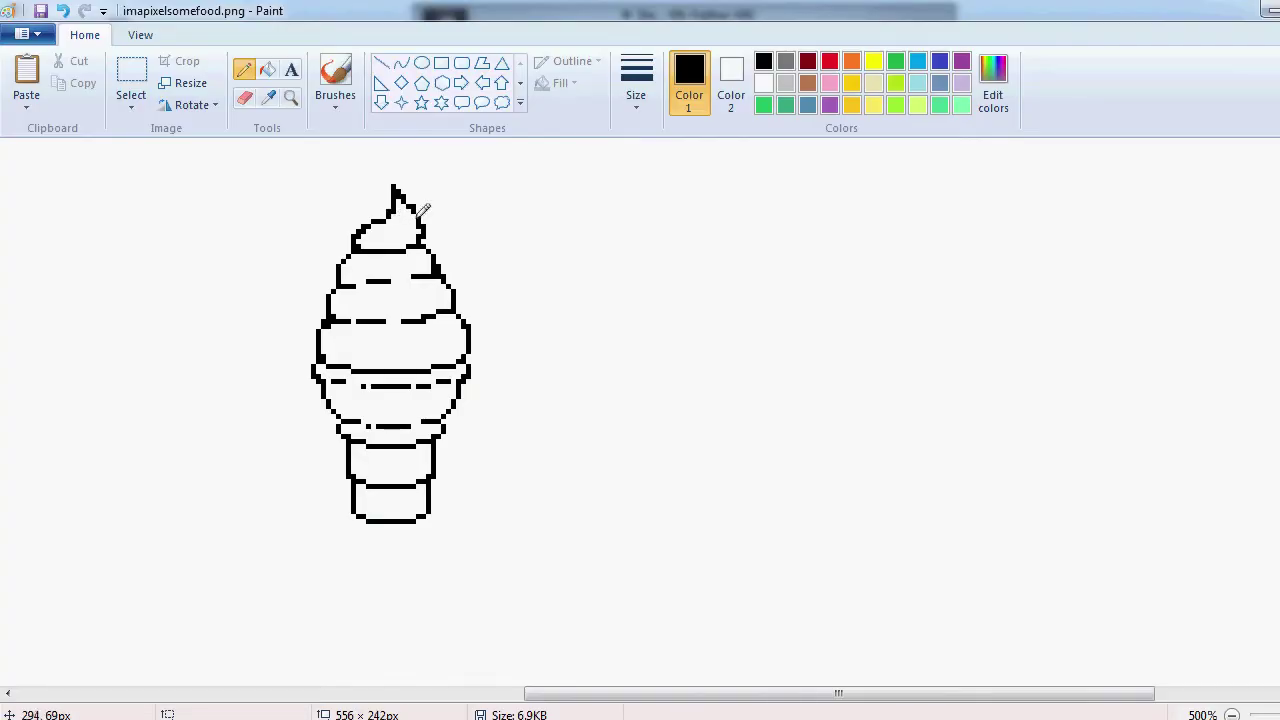
{"action": "key", "text": "alt+Tab"}
{"action": "key", "text": "alt+Tab"}
Redraw the two dividing lines between the ice cream tiers as slanted curves rising to the right.
{"action": "left_click", "coordinate": [292, 101]}
{"action": "right_click", "coordinate": [283, 284]}
{"action": "right_click", "coordinate": [283, 284]}
{"action": "right_click", "coordinate": [283, 284]}
{"action": "right_click", "coordinate": [283, 284]}
{"action": "left_click", "coordinate": [284, 284]}
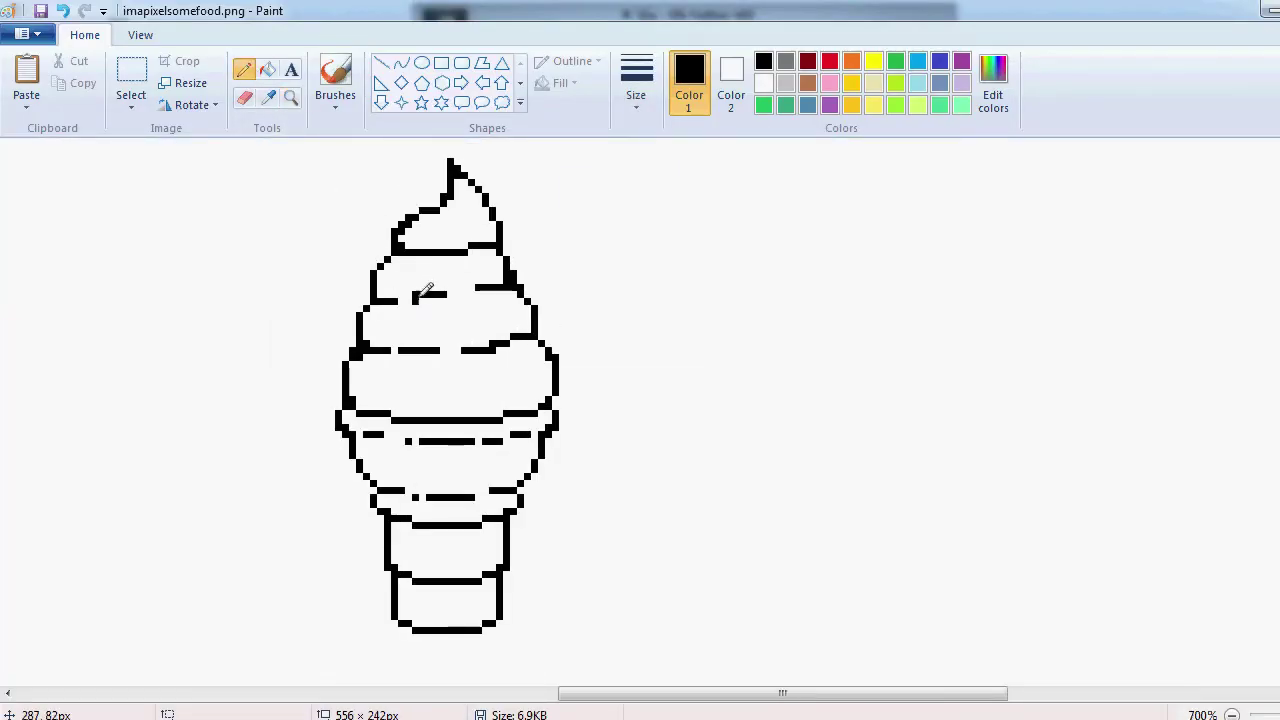
{"action": "left_click_drag", "start_coordinate": [410, 297], "coordinate": [497, 284]}
{"action": "left_click_drag", "start_coordinate": [410, 349], "coordinate": [462, 351]}
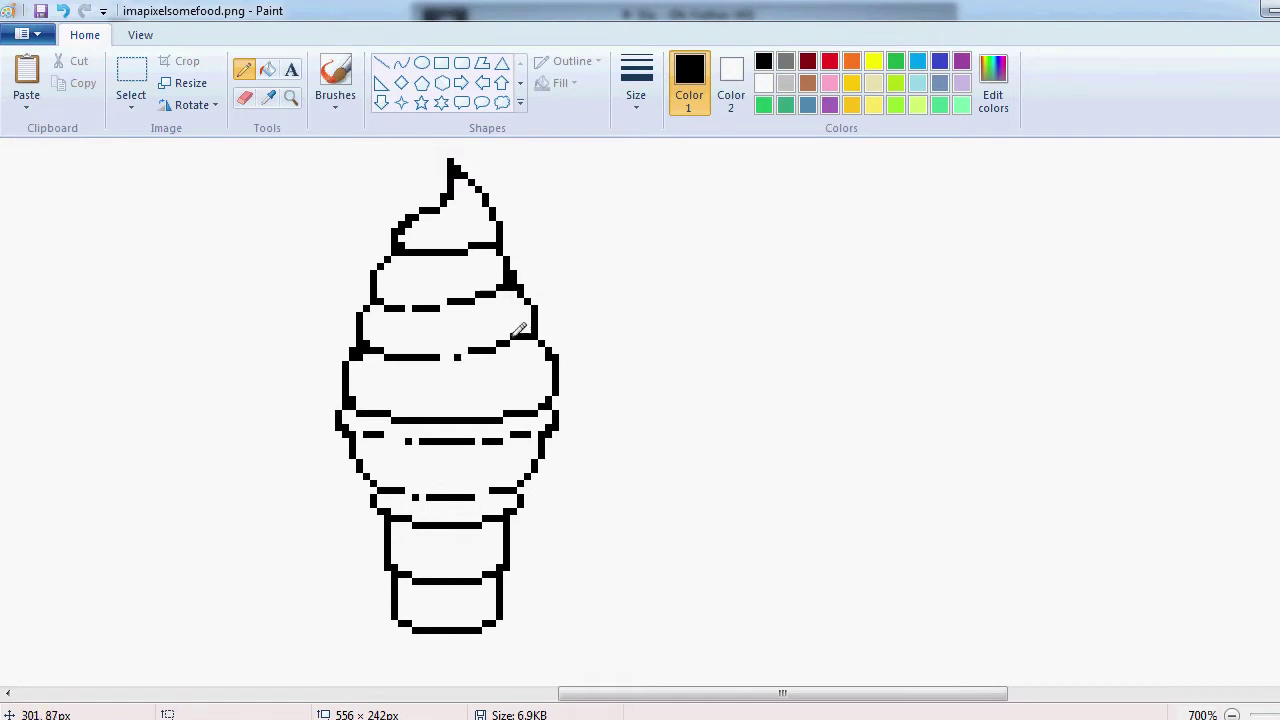
Draw curved fold lines across the bottom ice cream tier and notch its side outlines to match.
{"action": "left_click", "coordinate": [291, 98]}
{"action": "right_click", "coordinate": [508, 363]}
{"action": "left_click", "coordinate": [590, 335]}
{"action": "left_click", "coordinate": [244, 70]}
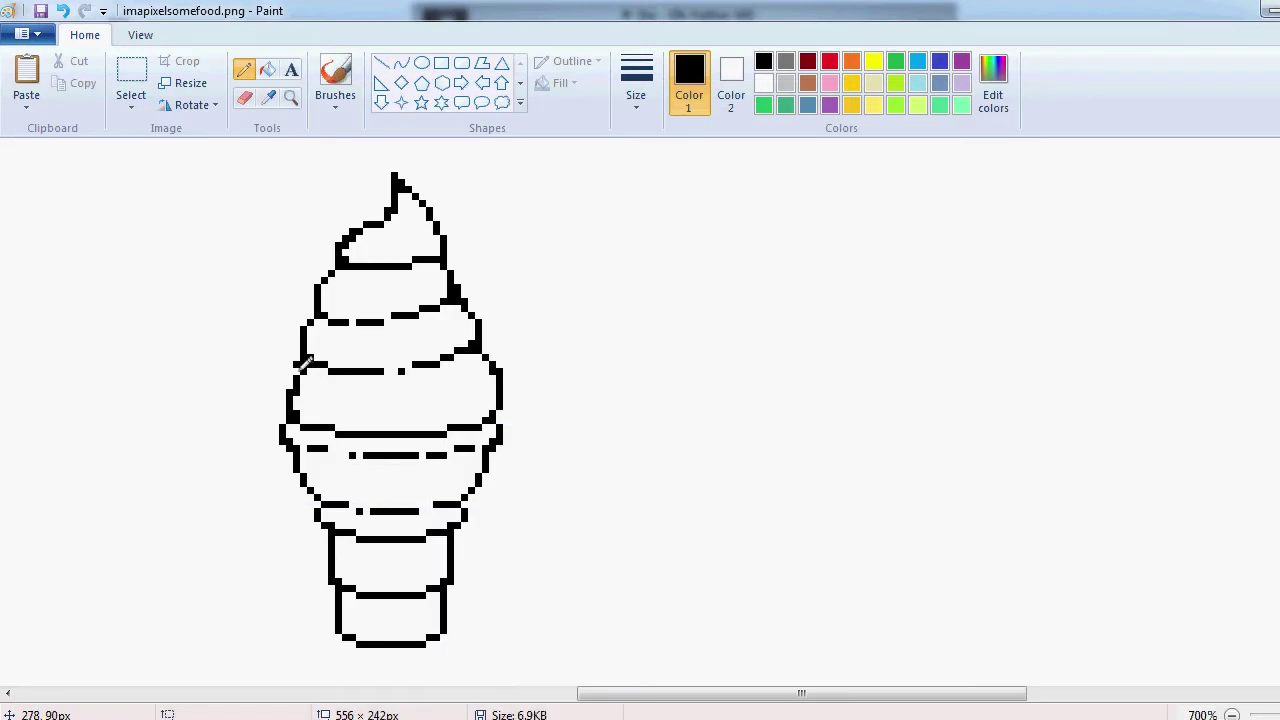
{"action": "mouse_move", "coordinate": [307, 392]}
{"action": "left_mouse_down"}
{"action": "mouse_move", "coordinate": [356, 397]}
{"action": "mouse_move", "coordinate": [465, 366]}
{"action": "left_mouse_up"}
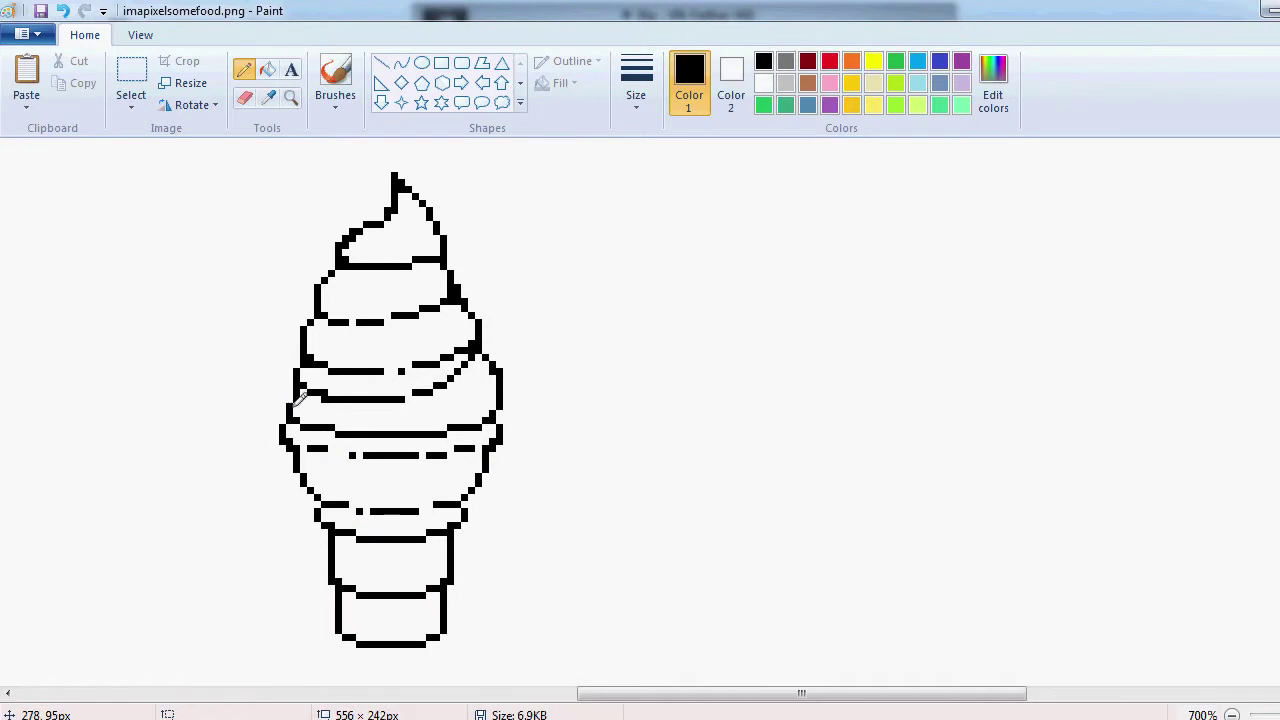
{"action": "mouse_move", "coordinate": [302, 405]}
{"action": "left_mouse_down"}
{"action": "mouse_move", "coordinate": [366, 419]}
{"action": "mouse_move", "coordinate": [452, 404]}
{"action": "left_mouse_up"}
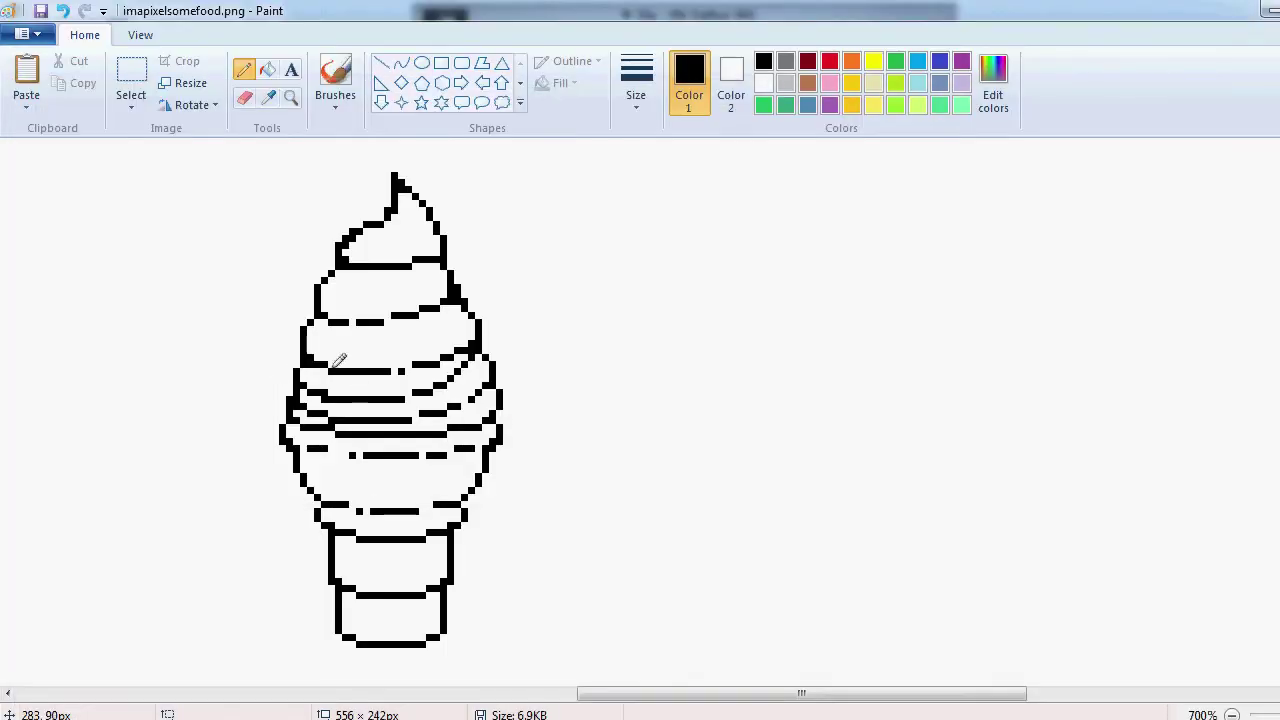
Draw slanted fold lines across the middle ice cream tier, curving up toward its right edge.
{"action": "mouse_move", "coordinate": [337, 366]}
{"action": "left_mouse_down"}
{"action": "mouse_move", "coordinate": [372, 372]}
{"action": "mouse_move", "coordinate": [351, 361]}
{"action": "mouse_move", "coordinate": [470, 310]}
{"action": "left_mouse_up"}
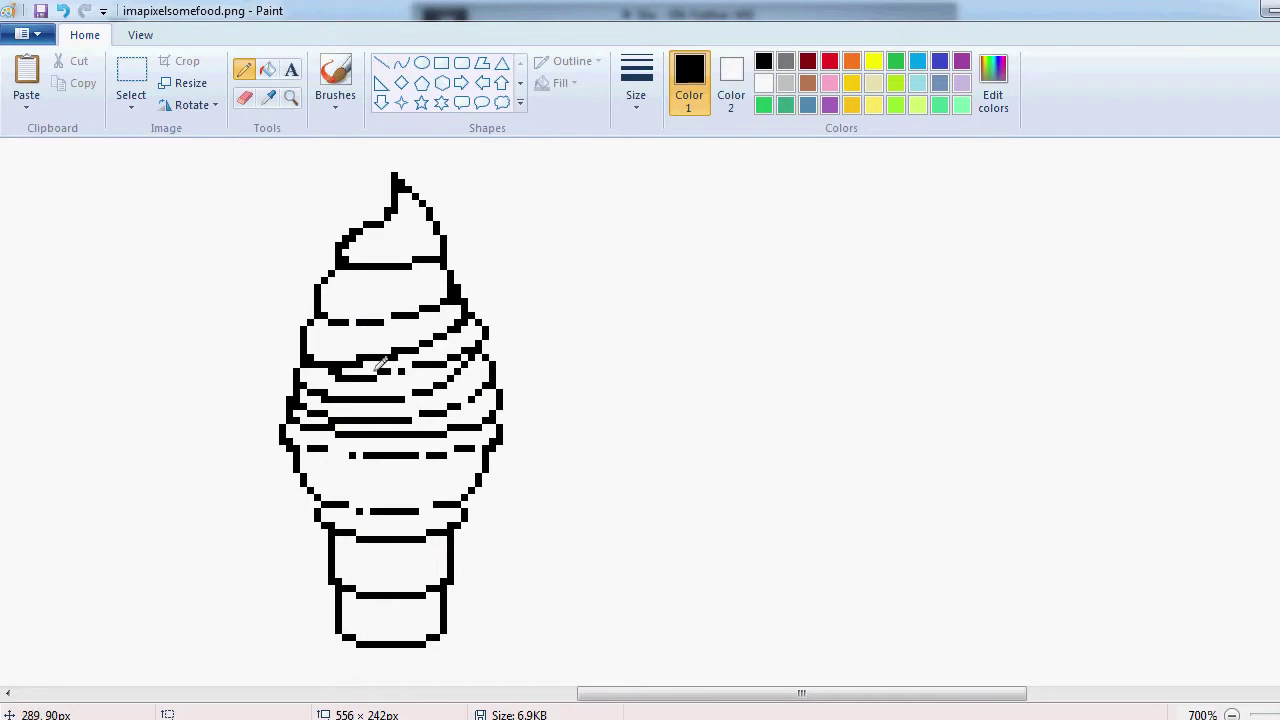
{"action": "mouse_move", "coordinate": [394, 371]}
{"action": "left_mouse_down"}
{"action": "mouse_move", "coordinate": [469, 370]}
{"action": "mouse_move", "coordinate": [323, 348]}
{"action": "mouse_move", "coordinate": [432, 301]}
{"action": "left_mouse_up"}
{"action": "key", "text": "alt+Tab"}
{"action": "key", "text": "alt+Tab"}
{"action": "key", "text": "alt+Tab"}
{"action": "key", "text": "alt+Tab"}
{"action": "left_click", "coordinate": [415, 308]}
{"action": "key", "text": "alt+Tab"}
{"action": "key", "text": "alt+Tab"}
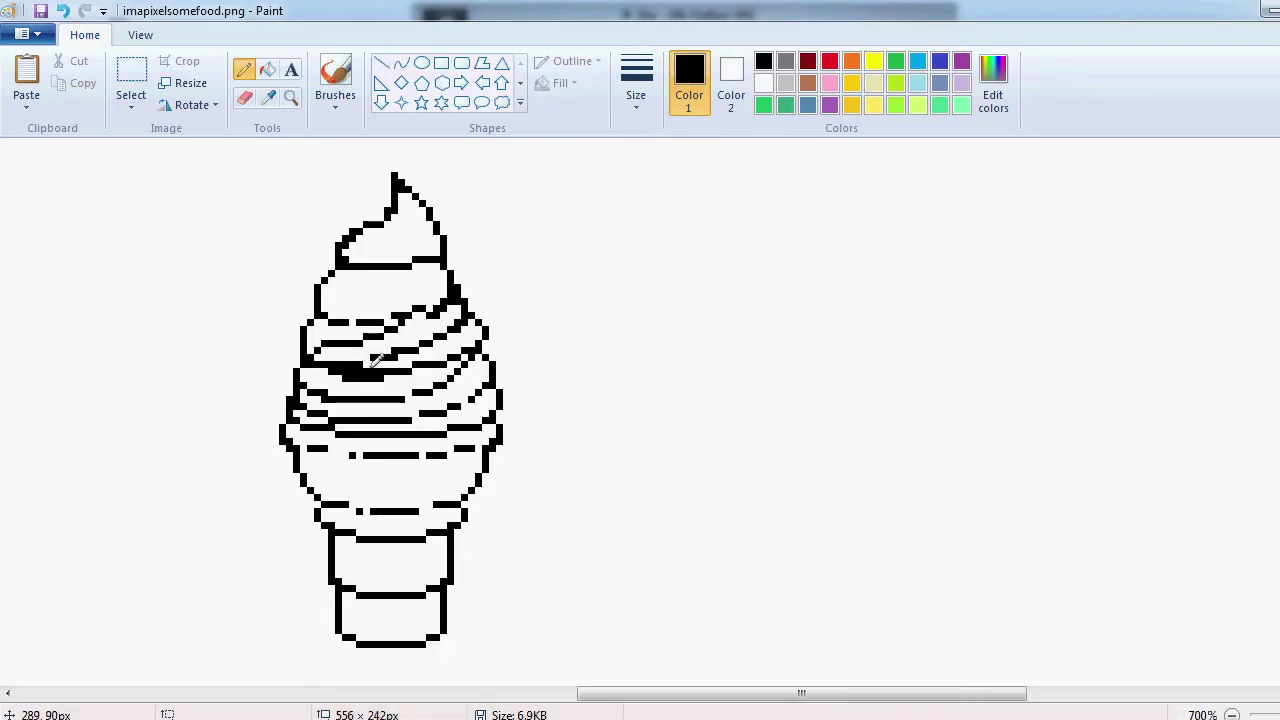
Reshape the left outline where the middle and bottom tiers meet, and touch up the middle tier's fold lines.
{"action": "key", "text": "alt+Tab"}
{"action": "key", "text": "alt+Tab"}
{"action": "left_click", "coordinate": [289, 371]}
{"action": "right_click", "coordinate": [296, 372]}
{"action": "left_click_drag", "start_coordinate": [296, 350], "coordinate": [296, 343]}
{"action": "right_click", "coordinate": [304, 347]}
{"action": "key", "text": "alt+Tab"}
{"action": "key", "text": "alt+Tab"}
{"action": "mouse_move", "coordinate": [391, 317]}
{"action": "left_mouse_down"}
{"action": "mouse_move", "coordinate": [379, 317]}
{"action": "mouse_move", "coordinate": [388, 309]}
{"action": "left_mouse_up"}
{"action": "right_click", "coordinate": [386, 315]}
Draw diagonal fold lines in the upper ice cream tier just below the peak.
{"action": "left_click", "coordinate": [291, 98]}
{"action": "right_click", "coordinate": [281, 318]}
{"action": "right_click", "coordinate": [281, 318]}
{"action": "left_click", "coordinate": [281, 318]}
{"action": "left_click", "coordinate": [281, 318]}
{"action": "left_click", "coordinate": [244, 69]}
{"action": "key", "text": "alt+Tab"}
{"action": "key", "text": "alt+Tab"}
{"action": "left_click_drag", "start_coordinate": [380, 251], "coordinate": [363, 274]}
{"action": "key", "text": "alt+Tab"}
{"action": "key", "text": "alt+Tab"}
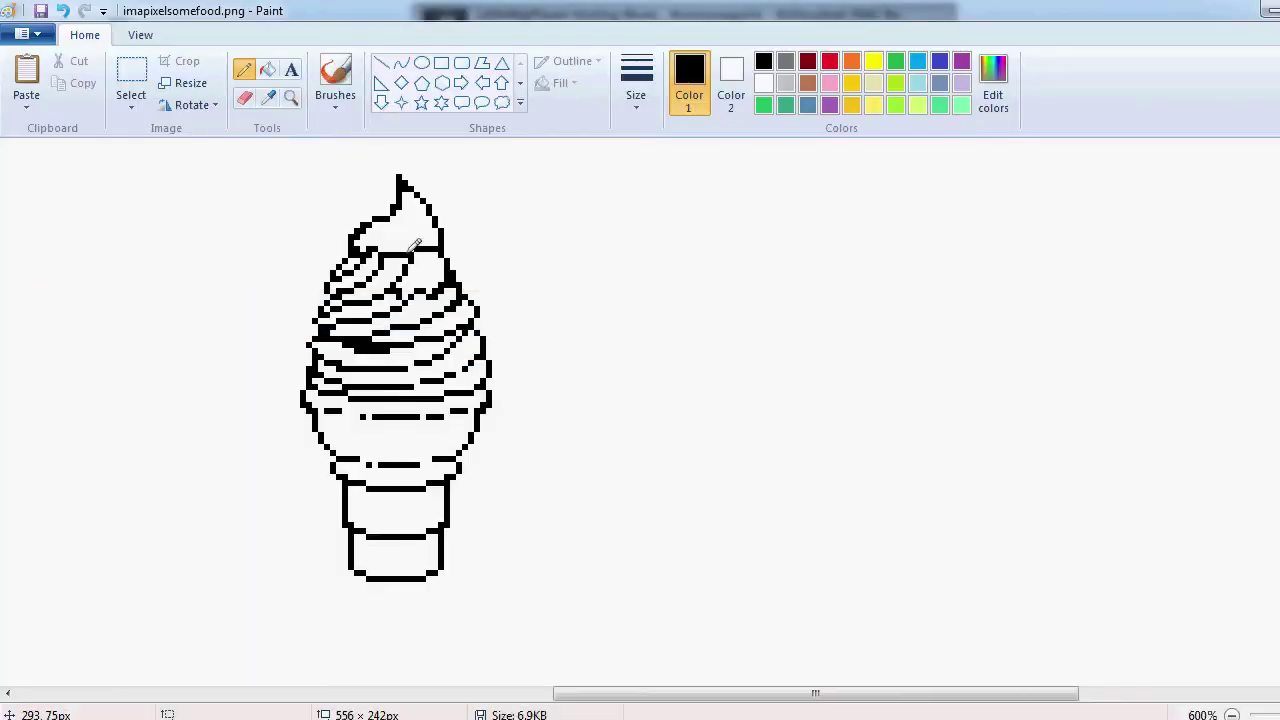
Draw curved, twisting fold lines inside the peak of the ice cream.
{"action": "key", "text": "alt+Tab"}
{"action": "key", "text": "alt+Tab"}
{"action": "key", "text": "alt+Tab"}
{"action": "key", "text": "alt+Tab"}
{"action": "key", "text": "alt+Tab"}
{"action": "key", "text": "alt+Tab"}
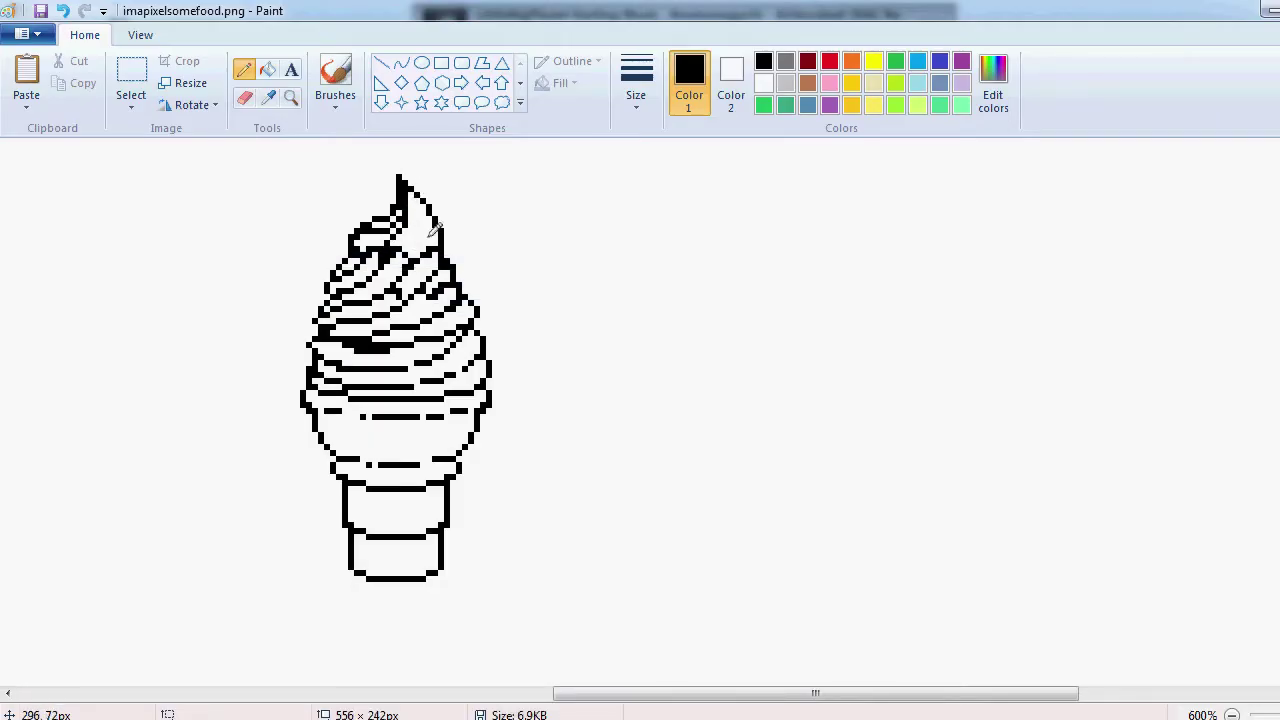
{"action": "left_click_drag", "start_coordinate": [415, 250], "coordinate": [427, 214]}
{"action": "left_click_drag", "start_coordinate": [418, 257], "coordinate": [436, 234]}
Mix a dark pink and a medium pink (RGB 245, 139, 171) and dab both as swatches beside the ice cream.
{"action": "scroll", "coordinate": [384, 268], "scroll_direction": "down", "scroll_amount": 5}
{"action": "scroll", "coordinate": [395, 270], "scroll_direction": "up", "scroll_amount": 4}
{"action": "left_click", "coordinate": [243, 69]}
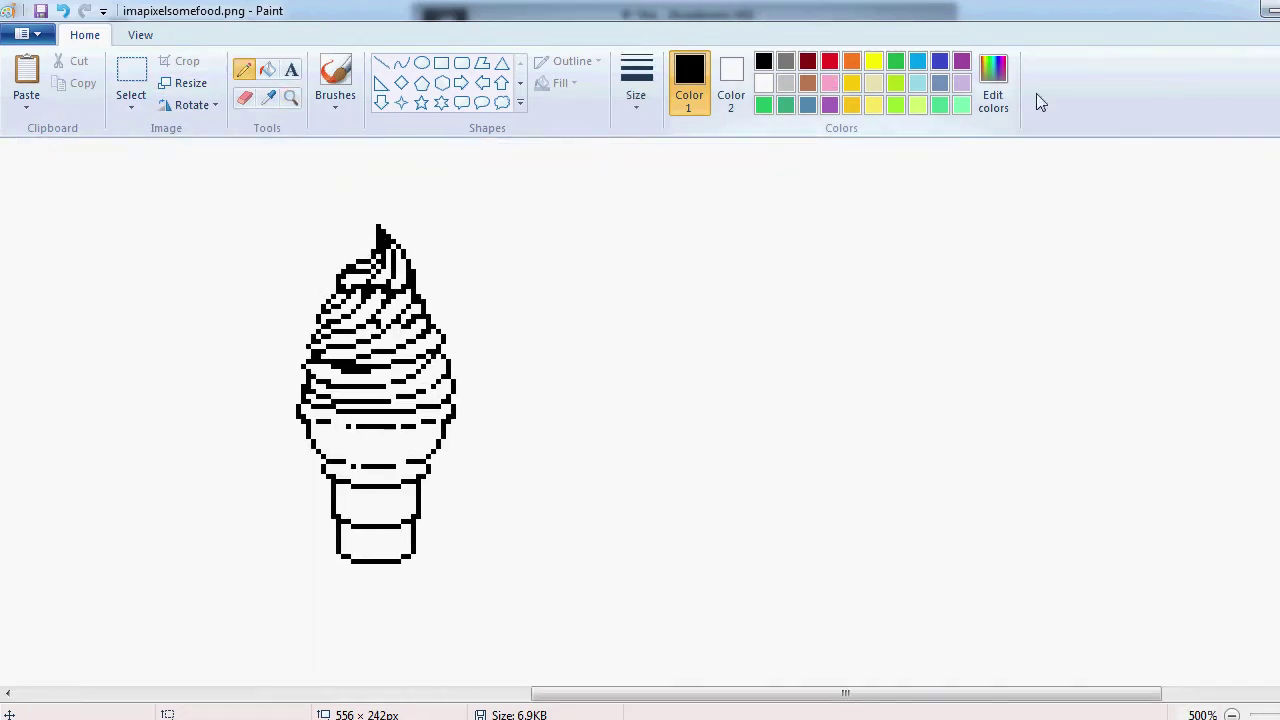
{"action": "left_click", "coordinate": [993, 85]}
{"action": "left_click", "coordinate": [847, 282]}
{"action": "left_click", "coordinate": [855, 278]}
{"action": "left_click", "coordinate": [494, 508]}
{"action": "left_click", "coordinate": [611, 245]}
{"action": "left_click", "coordinate": [993, 85]}
{"action": "left_click", "coordinate": [855, 264]}
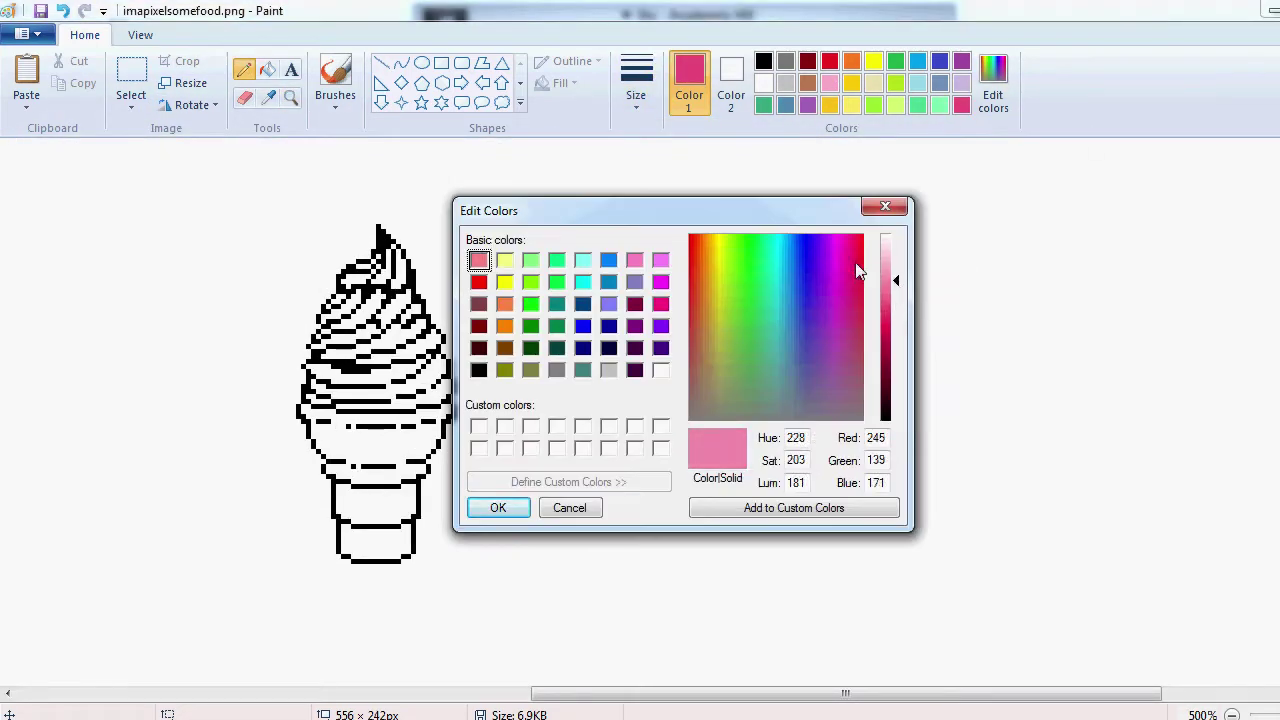
{"action": "left_click", "coordinate": [497, 508]}
{"action": "left_click", "coordinate": [611, 265]}
Mix two progressively lighter pinks and dab them below the other swatches.
{"action": "left_click", "coordinate": [993, 85]}
{"action": "left_click", "coordinate": [497, 508]}
{"action": "left_click", "coordinate": [611, 285]}
{"action": "left_click", "coordinate": [993, 85]}
{"action": "left_click_drag", "start_coordinate": [895, 278], "coordinate": [891, 250]}
{"action": "left_click", "coordinate": [497, 508]}
{"action": "left_click", "coordinate": [611, 285]}
{"action": "left_click", "coordinate": [1002, 92]}
{"action": "left_click", "coordinate": [497, 508]}
{"action": "left_click", "coordinate": [611, 305]}
Pick up the darkest pink from the swatch column as the drawing colour.
{"action": "scroll", "coordinate": [390, 357], "scroll_direction": "up", "scroll_amount": 2}
{"action": "left_click", "coordinate": [268, 98]}
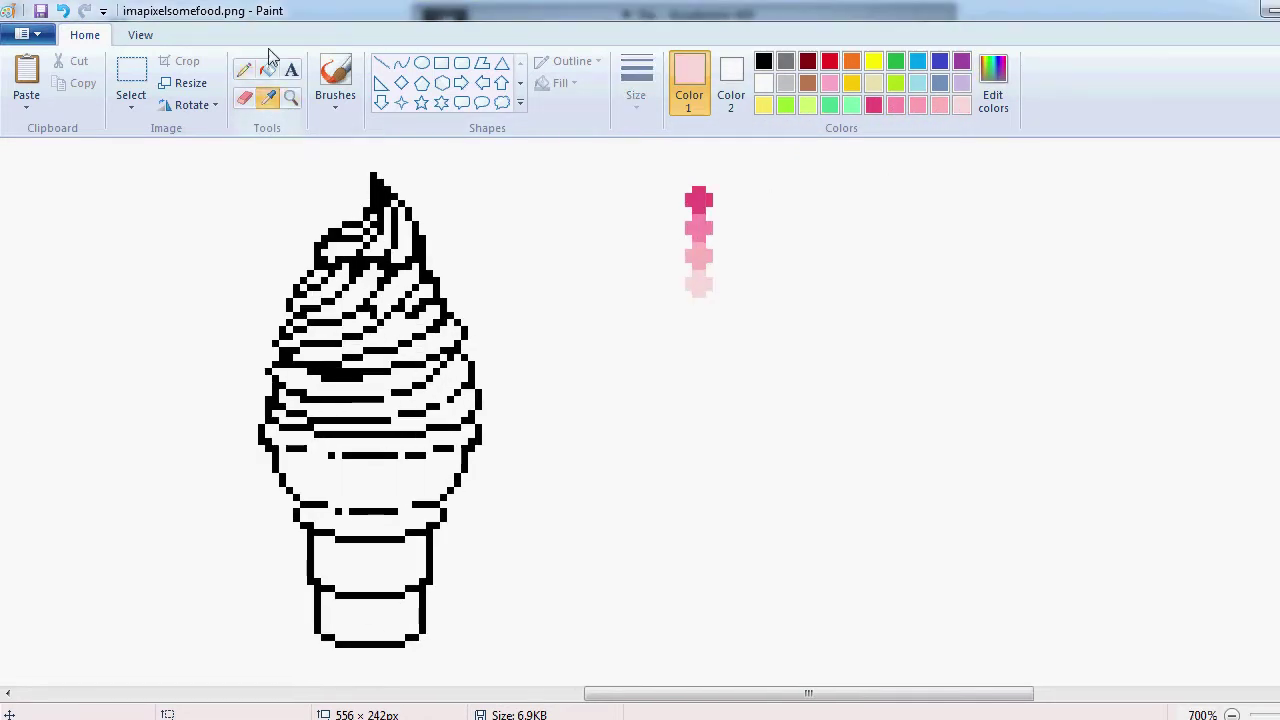
{"action": "left_click", "coordinate": [699, 199]}
{"action": "left_click_drag", "start_coordinate": [270, 413], "coordinate": [271, 367]}
{"action": "key", "text": "ctrl+z"}
{"action": "key", "text": "ctrl+z"}
Fill the black lines of the peak and upper tier with dark pink.
{"action": "left_click", "coordinate": [268, 70]}
{"action": "left_click", "coordinate": [310, 371]}
{"action": "left_click", "coordinate": [322, 344]}
{"action": "left_click", "coordinate": [373, 190]}
{"action": "left_click", "coordinate": [360, 270]}
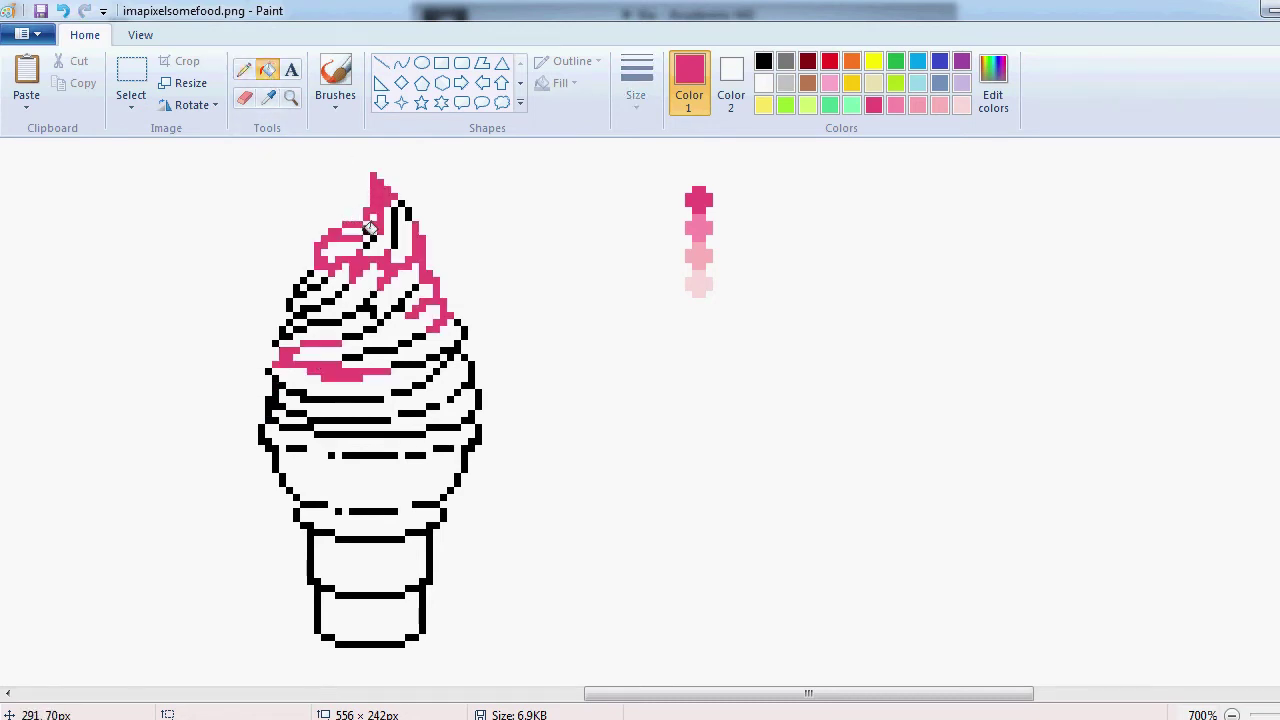
{"action": "left_click", "coordinate": [394, 228]}
{"action": "left_click", "coordinate": [402, 203]}
{"action": "left_click", "coordinate": [408, 213]}
{"action": "left_click", "coordinate": [310, 273]}
{"action": "left_click", "coordinate": [303, 281]}
{"action": "left_click", "coordinate": [290, 304]}
{"action": "left_click", "coordinate": [329, 301]}
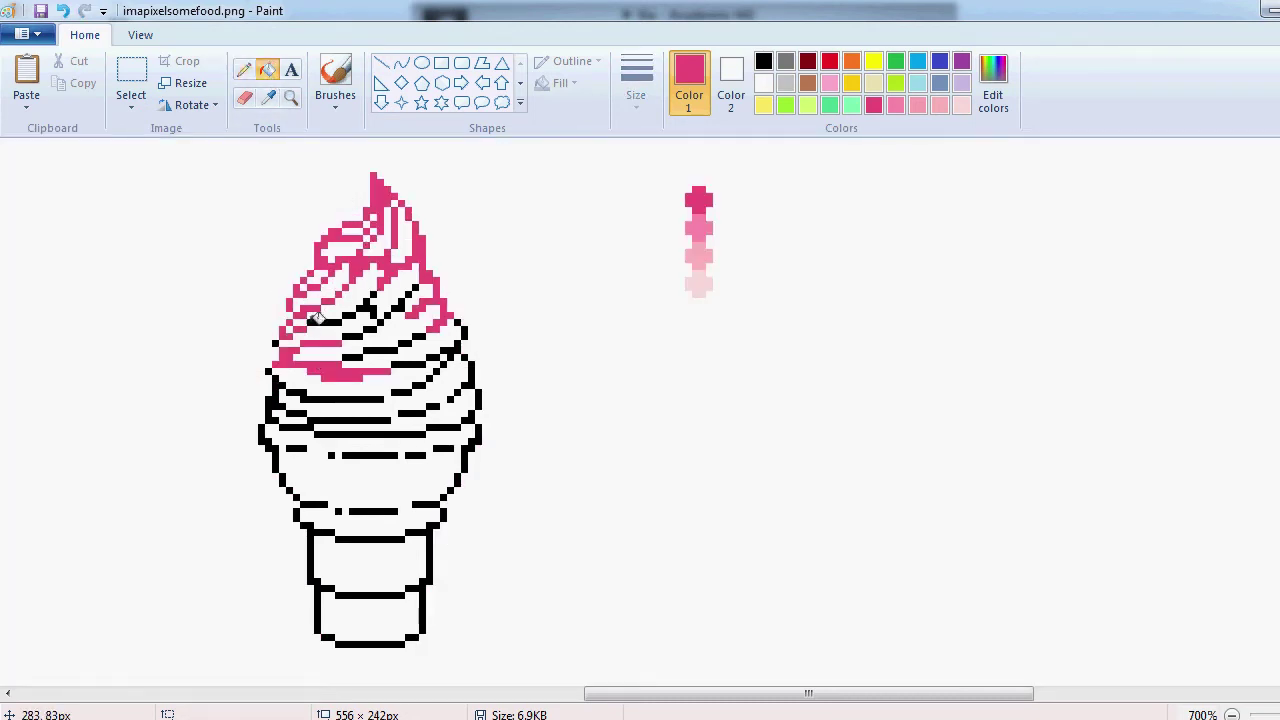
Fill the remaining black fold lines and right outline of the middle tier with dark pink.
{"action": "left_click", "coordinate": [306, 322]}
{"action": "left_click", "coordinate": [373, 309]}
{"action": "left_click", "coordinate": [352, 336]}
{"action": "left_click", "coordinate": [387, 316]}
{"action": "left_click", "coordinate": [401, 304]}
{"action": "left_click", "coordinate": [463, 332]}
{"action": "left_click", "coordinate": [412, 364]}
{"action": "left_click", "coordinate": [399, 344]}
{"action": "left_click", "coordinate": [366, 350]}
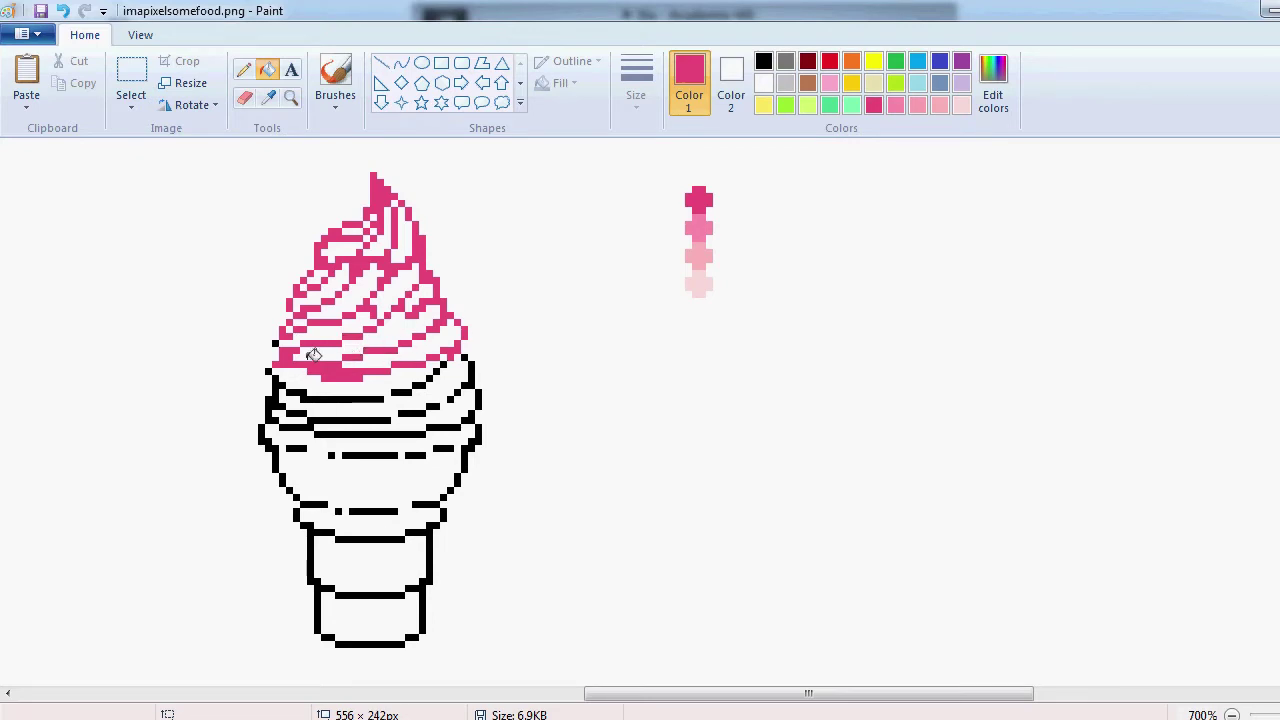
Fill the black outline and fold lines of the bottom ice cream tier with dark pink, down to the cone's rim.
{"action": "left_click", "coordinate": [271, 405]}
{"action": "left_click", "coordinate": [345, 399]}
{"action": "left_click", "coordinate": [392, 392]}
{"action": "left_click", "coordinate": [432, 378]}
{"action": "left_click", "coordinate": [471, 372]}
{"action": "left_click", "coordinate": [478, 399]}
{"action": "left_click", "coordinate": [432, 406]}
{"action": "left_click", "coordinate": [302, 413]}
{"action": "left_click", "coordinate": [414, 413]}
Sample the light pink third swatch and fill the peak's left section and the left sections of the upper and middle tiers.
{"action": "left_click", "coordinate": [268, 98]}
{"action": "left_click", "coordinate": [707, 258]}
{"action": "left_click", "coordinate": [350, 300]}
{"action": "left_click", "coordinate": [305, 312]}
{"action": "left_click", "coordinate": [325, 292]}
{"action": "left_click", "coordinate": [320, 275]}
{"action": "left_click", "coordinate": [355, 225]}
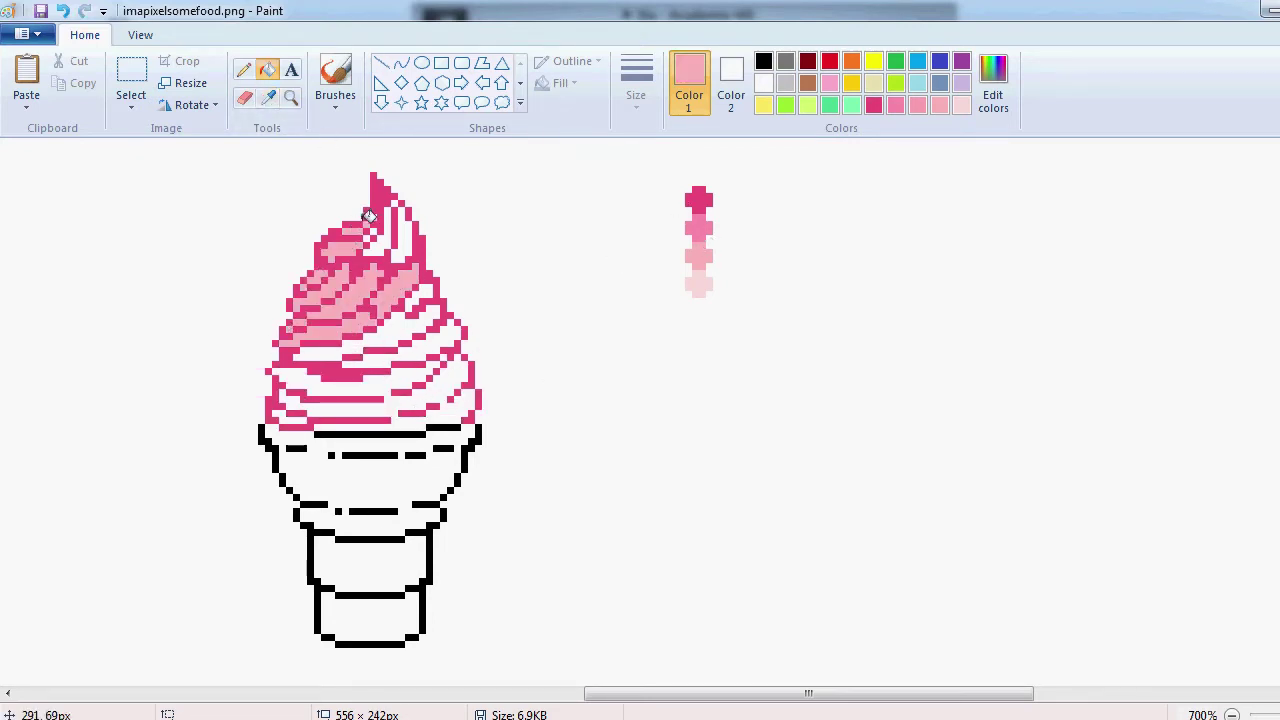
Fill the remaining blank sections of the peak and all tiers with light pink, down to the cone's rim.
{"action": "left_click", "coordinate": [395, 250]}
{"action": "left_click", "coordinate": [397, 193]}
{"action": "left_click", "coordinate": [419, 298]}
{"action": "left_click", "coordinate": [425, 325]}
{"action": "left_click", "coordinate": [441, 352]}
{"action": "left_click", "coordinate": [288, 412]}
Sample the palest pink swatch and pencil highlights over the inner fold lines of the peak.
{"action": "left_click", "coordinate": [268, 98]}
{"action": "left_click", "coordinate": [200, 718]}
{"action": "key", "text": "alt+Tab"}
{"action": "left_click", "coordinate": [243, 67]}
{"action": "left_click_drag", "start_coordinate": [373, 188], "coordinate": [376, 240]}
{"action": "left_click_drag", "start_coordinate": [372, 243], "coordinate": [361, 252]}
{"action": "key", "text": "alt+Tab"}
{"action": "key", "text": "alt+Tab"}
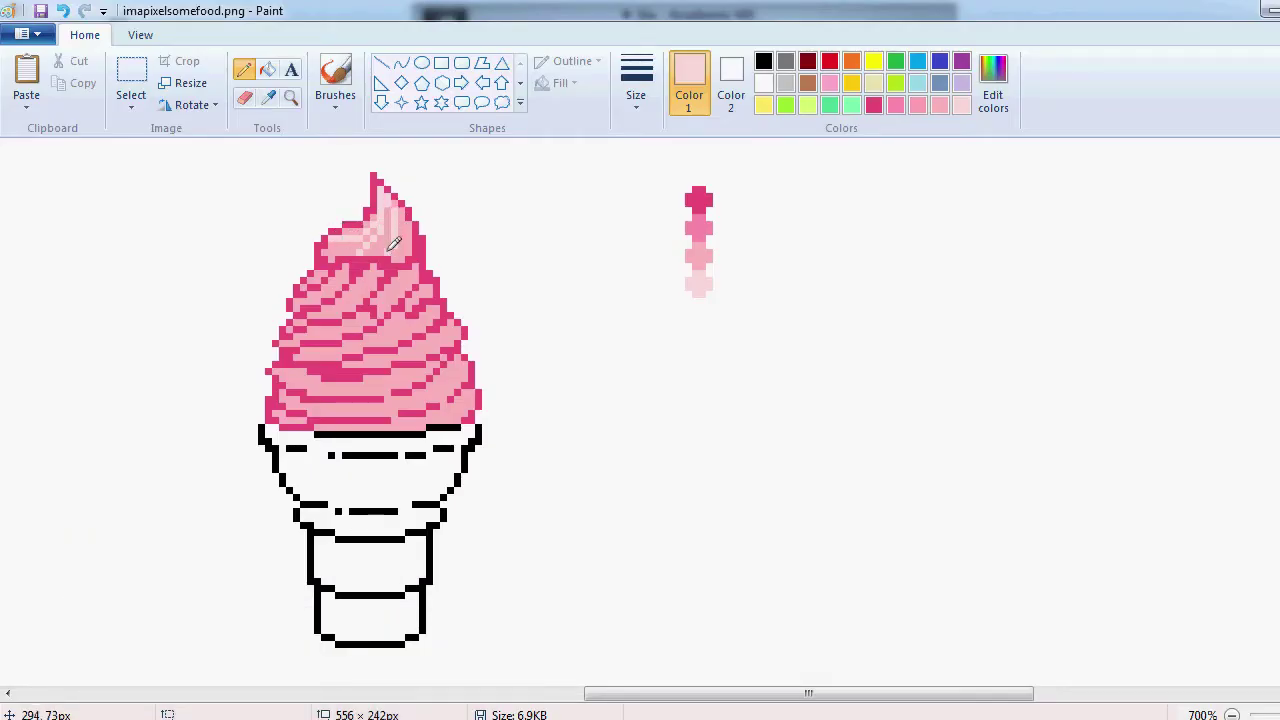
Redraw the inner dark fold lines of the upper, middle and bottom tiers as palest pink highlights.
{"action": "key", "text": "alt+Tab"}
{"action": "key", "text": "alt+Tab"}
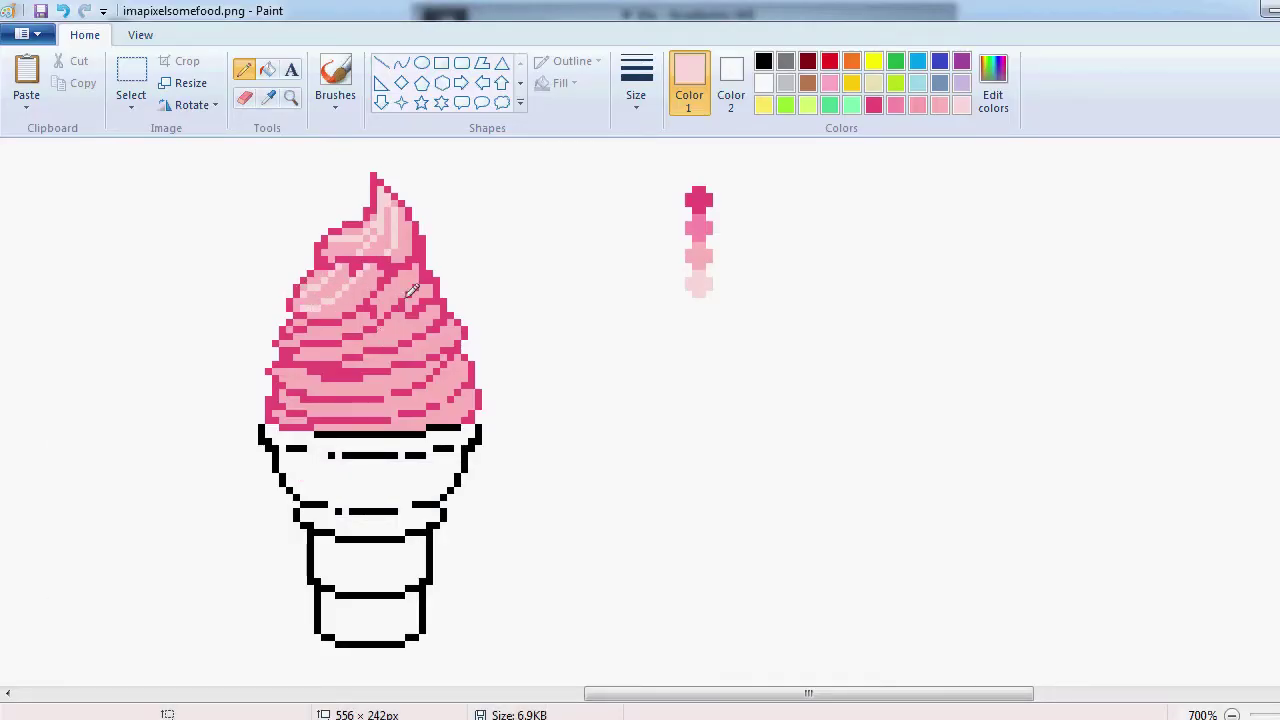
{"action": "left_click_drag", "start_coordinate": [290, 330], "coordinate": [374, 327]}
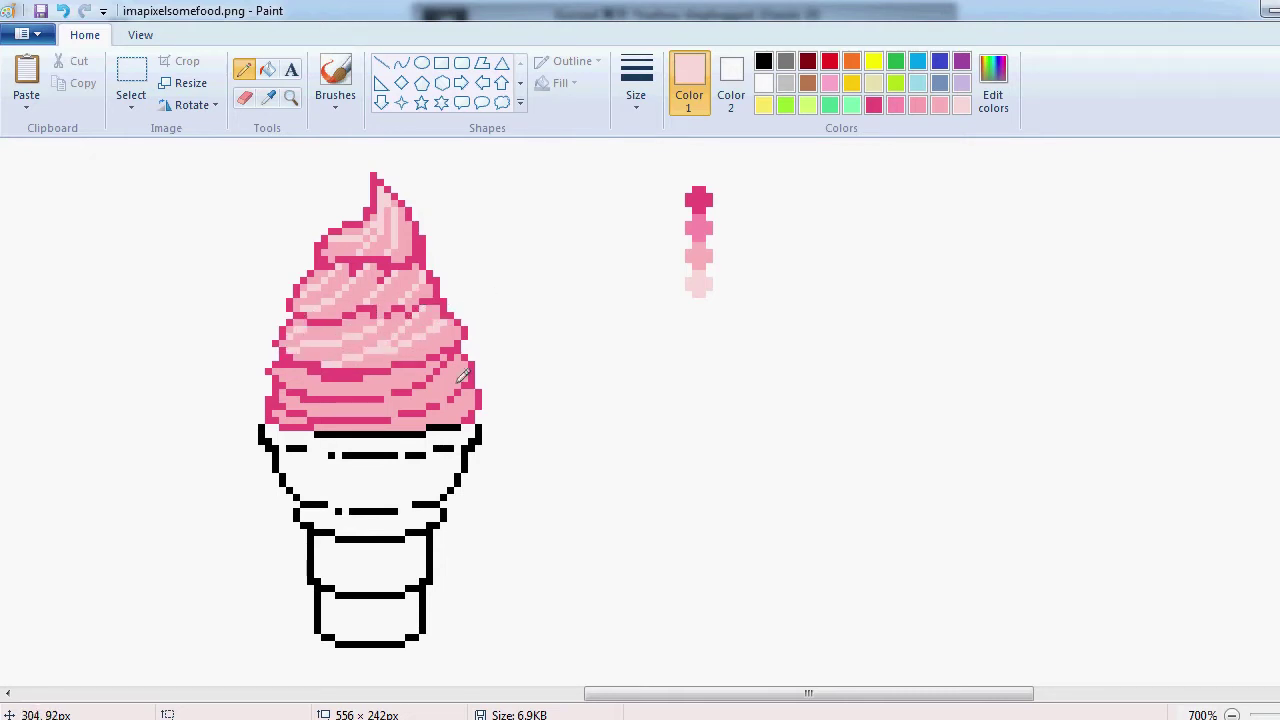
{"action": "mouse_move", "coordinate": [300, 400]}
{"action": "left_mouse_down"}
{"action": "mouse_move", "coordinate": [300, 384]}
{"action": "mouse_move", "coordinate": [384, 392]}
{"action": "mouse_move", "coordinate": [450, 365]}
{"action": "mouse_move", "coordinate": [280, 392]}
{"action": "mouse_move", "coordinate": [400, 414]}
{"action": "mouse_move", "coordinate": [461, 387]}
{"action": "left_mouse_up"}
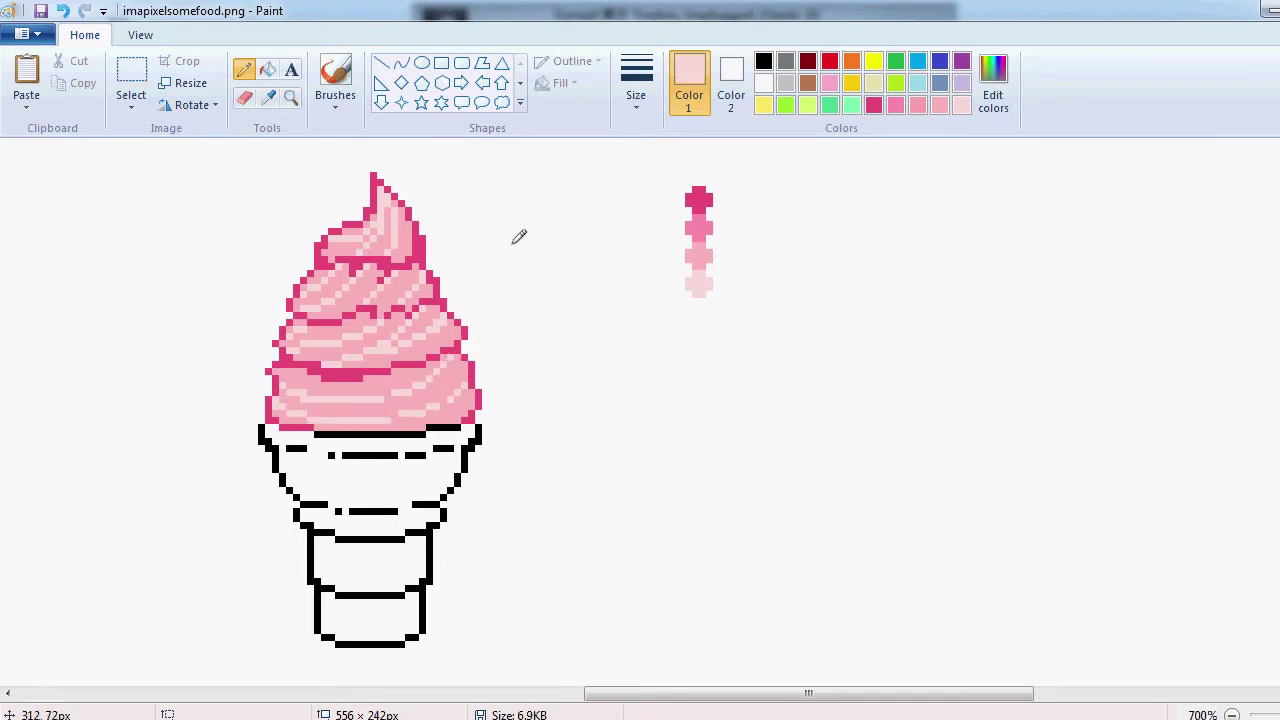
Sample the medium pink second swatch and shade the lower left part of the peak at 800% zoom.
{"action": "left_click", "coordinate": [291, 98]}
{"action": "right_click", "coordinate": [278, 316]}
{"action": "right_click", "coordinate": [278, 316]}
{"action": "left_click", "coordinate": [370, 343]}
{"action": "left_click", "coordinate": [370, 343]}
{"action": "left_click", "coordinate": [370, 343]}
{"action": "left_click", "coordinate": [268, 98]}
{"action": "left_click", "coordinate": [781, 212]}
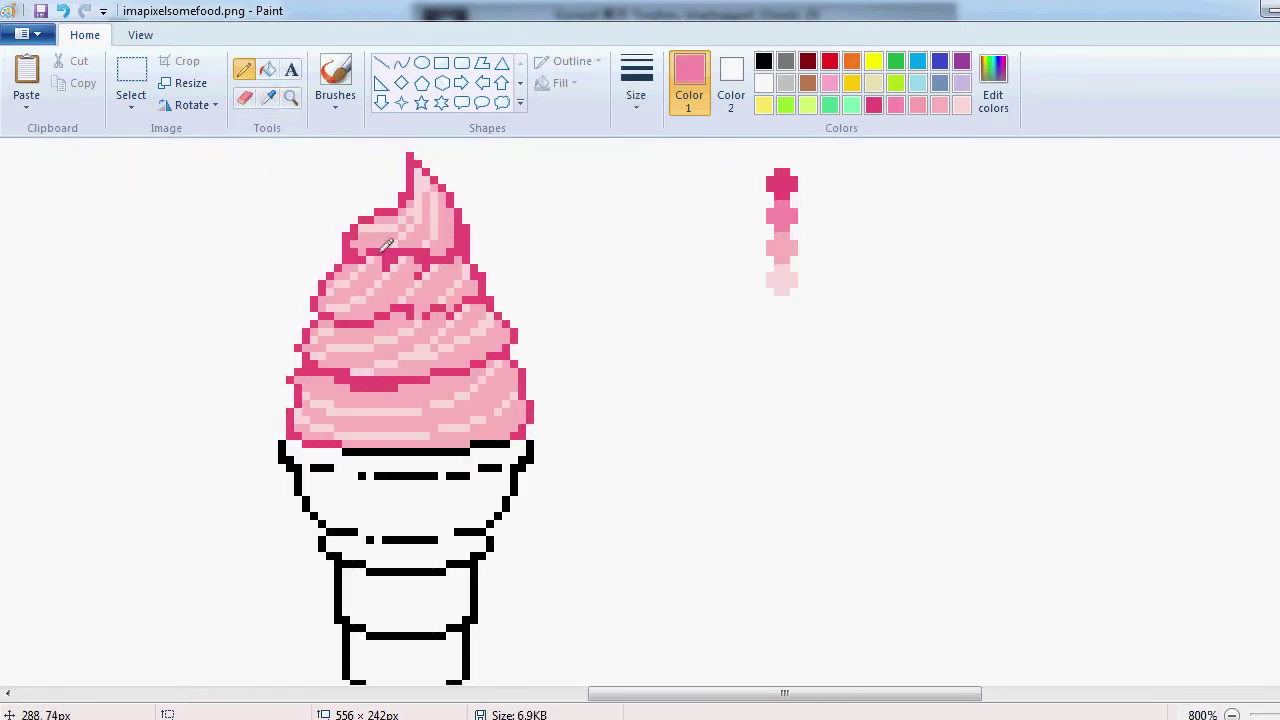
{"action": "left_click", "coordinate": [106, 714]}
{"action": "left_click", "coordinate": [106, 714]}
{"action": "mouse_move", "coordinate": [382, 260]}
{"action": "left_mouse_down"}
{"action": "mouse_move", "coordinate": [322, 308]}
{"action": "mouse_move", "coordinate": [364, 276]}
{"action": "mouse_move", "coordinate": [370, 241]}
{"action": "left_mouse_up"}
Shade the left end of the upper tier with dark and medium pink pixels.
{"action": "left_click", "coordinate": [268, 98]}
{"action": "left_click", "coordinate": [333, 303]}
{"action": "left_click", "coordinate": [268, 98]}
{"action": "left_click", "coordinate": [317, 301]}
{"action": "left_click", "coordinate": [268, 98]}
{"action": "left_click", "coordinate": [327, 308]}
{"action": "left_click", "coordinate": [268, 98]}
{"action": "left_click", "coordinate": [335, 276]}
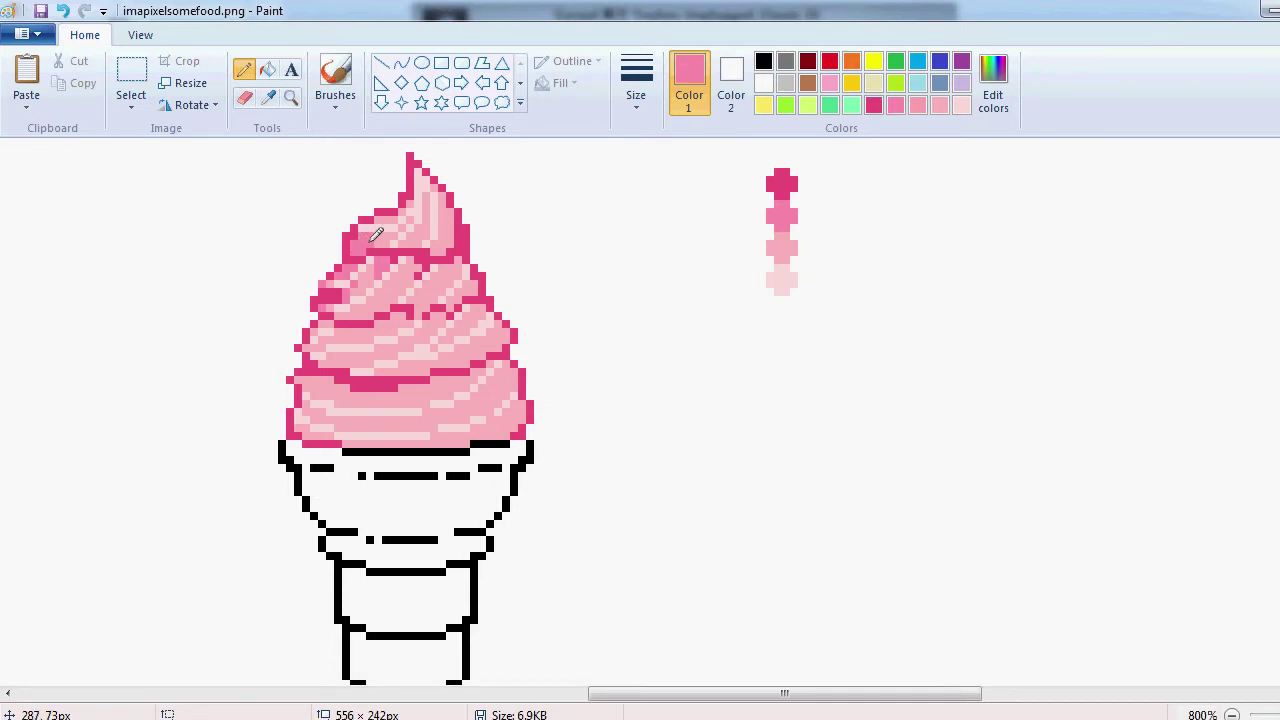
Soften the dark outline around the peak's tip with medium and light pink.
{"action": "left_click", "coordinate": [267, 97]}
{"action": "left_click", "coordinate": [418, 205]}
{"action": "left_click", "coordinate": [402, 205]}
{"action": "left_click", "coordinate": [268, 98]}
{"action": "left_click", "coordinate": [410, 205]}
{"action": "left_click", "coordinate": [402, 201]}
{"action": "left_click", "coordinate": [268, 98]}
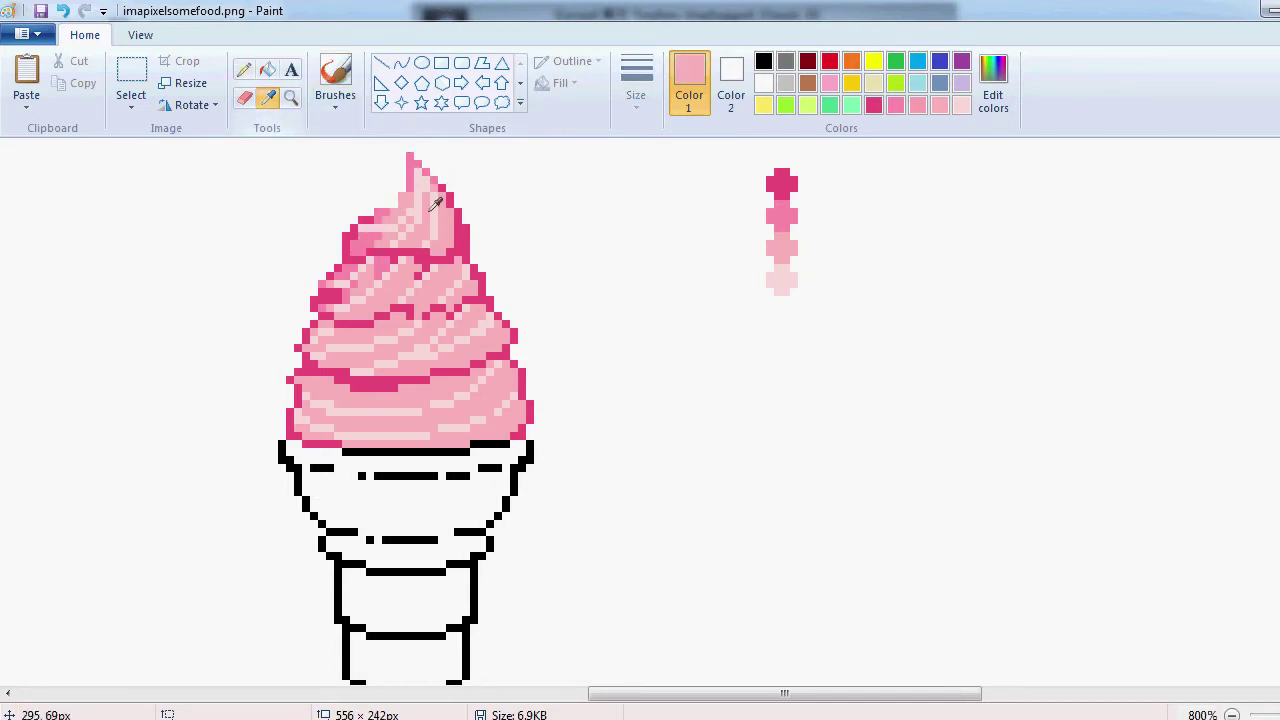
{"action": "left_click", "coordinate": [409, 194]}
Blend the peak's left outline and the shading beside it with light and medium pink pixels.
{"action": "left_click", "coordinate": [268, 98]}
{"action": "left_click", "coordinate": [376, 219]}
{"action": "left_click", "coordinate": [268, 98]}
{"action": "left_click", "coordinate": [362, 233]}
{"action": "left_click", "coordinate": [354, 235]}
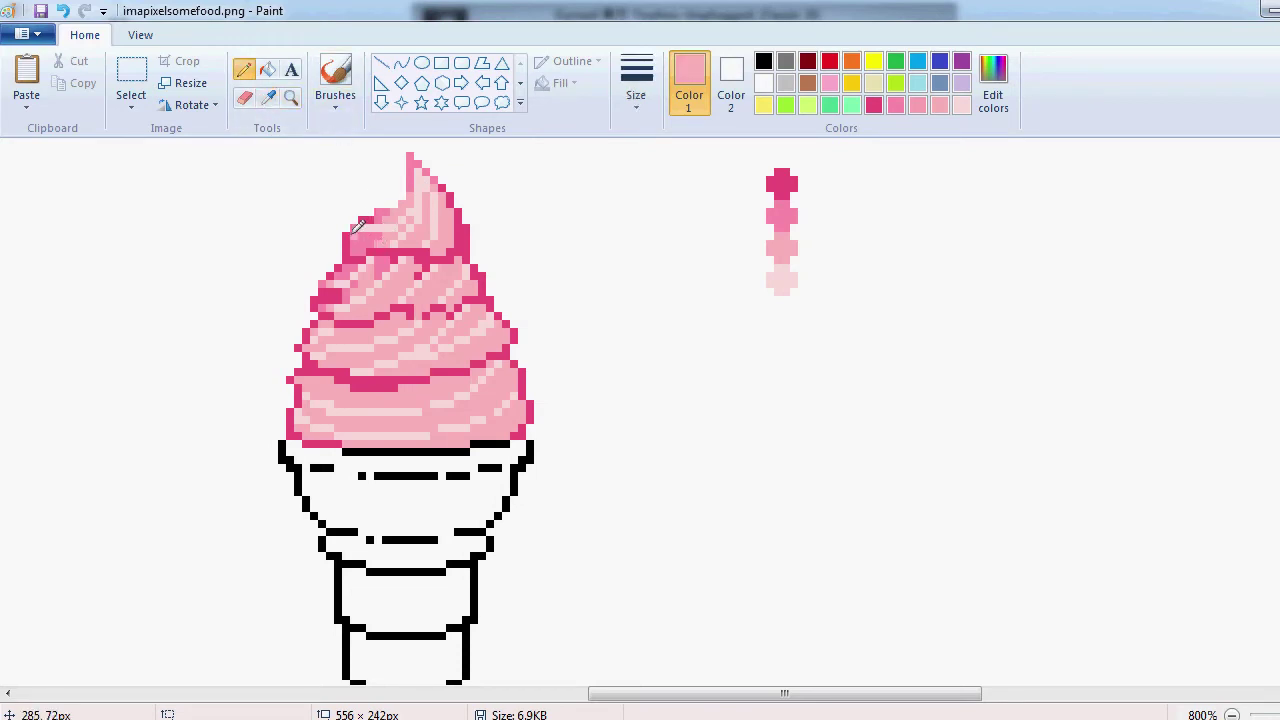
{"action": "left_click", "coordinate": [268, 98]}
{"action": "left_click", "coordinate": [362, 248]}
{"action": "left_click", "coordinate": [346, 240]}
{"action": "left_click", "coordinate": [268, 98]}
{"action": "left_click", "coordinate": [365, 221]}
{"action": "left_click", "coordinate": [378, 213]}
Shade the right side of the upper tier and the lower left of the middle tier with medium pink.
{"action": "left_click", "coordinate": [291, 98]}
{"action": "right_click", "coordinate": [277, 314]}
{"action": "left_click", "coordinate": [352, 318]}
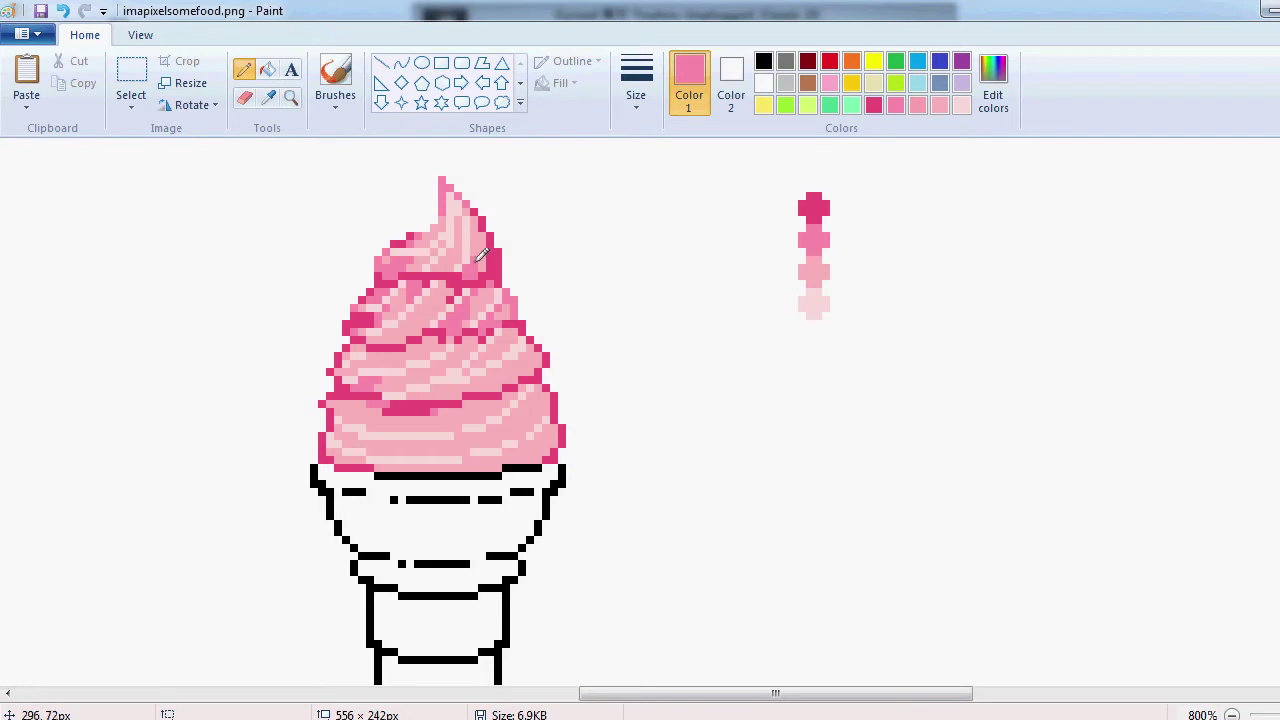
{"action": "scroll", "coordinate": [536, 220], "scroll_direction": "down", "scroll_amount": 1}
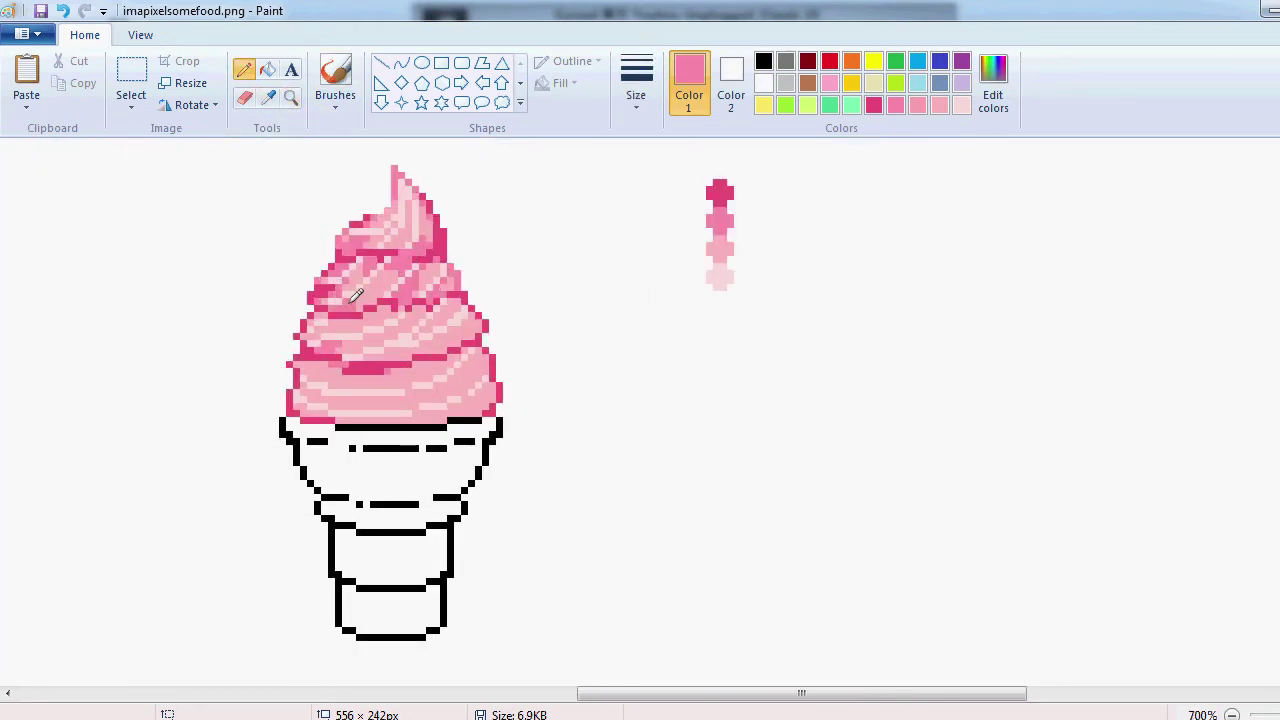
Thicken the fold shadow beneath the left half of the upper tier with dark pink.
{"action": "left_click", "coordinate": [270, 99]}
{"action": "left_click", "coordinate": [340, 313]}
{"action": "left_click_drag", "start_coordinate": [342, 309], "coordinate": [367, 302]}
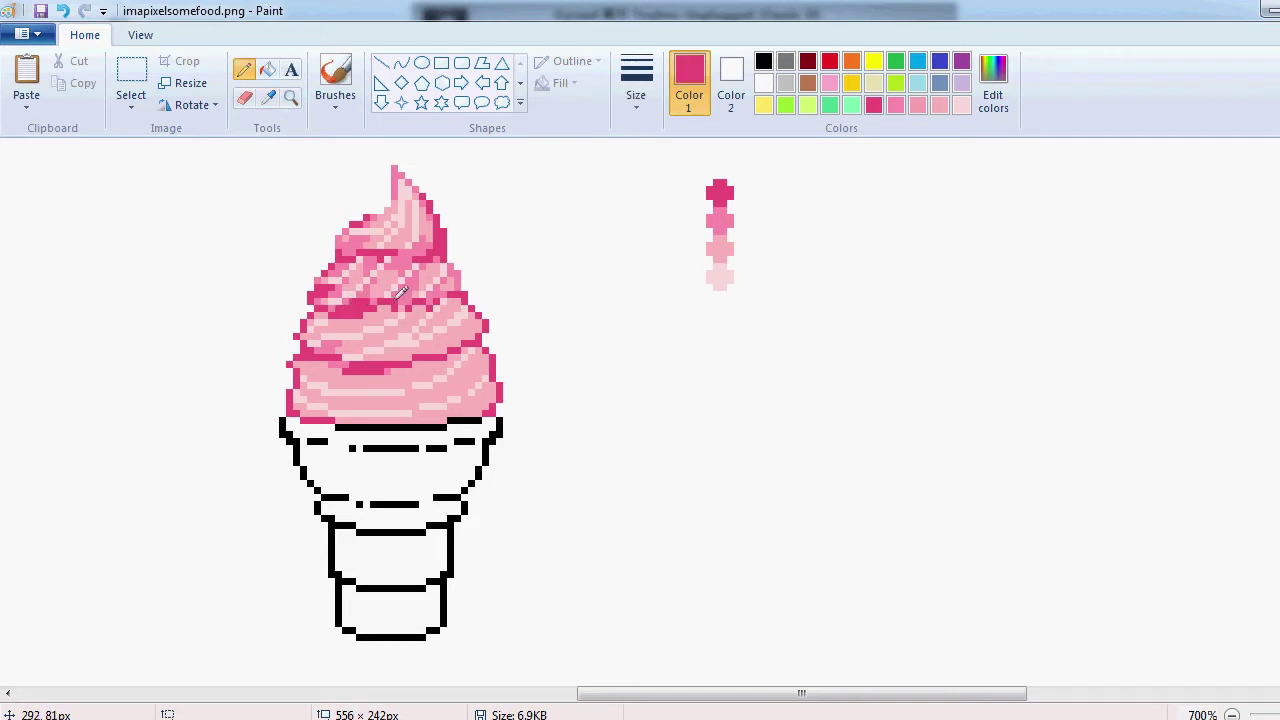
Shade the left edge of the middle tier with medium, light and dark pink.
{"action": "left_click", "coordinate": [270, 99]}
{"action": "left_click", "coordinate": [361, 311]}
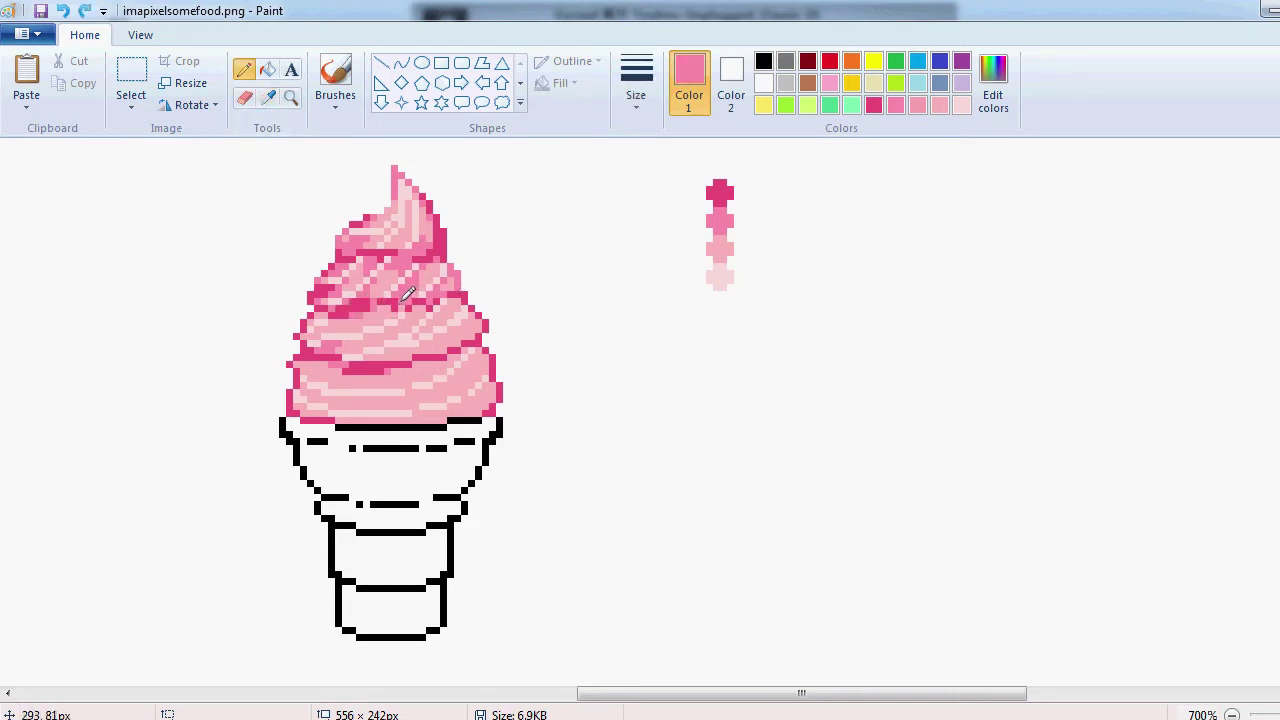
{"action": "left_click_drag", "start_coordinate": [304, 337], "coordinate": [309, 324]}
{"action": "left_click", "coordinate": [267, 102]}
{"action": "left_click", "coordinate": [309, 330]}
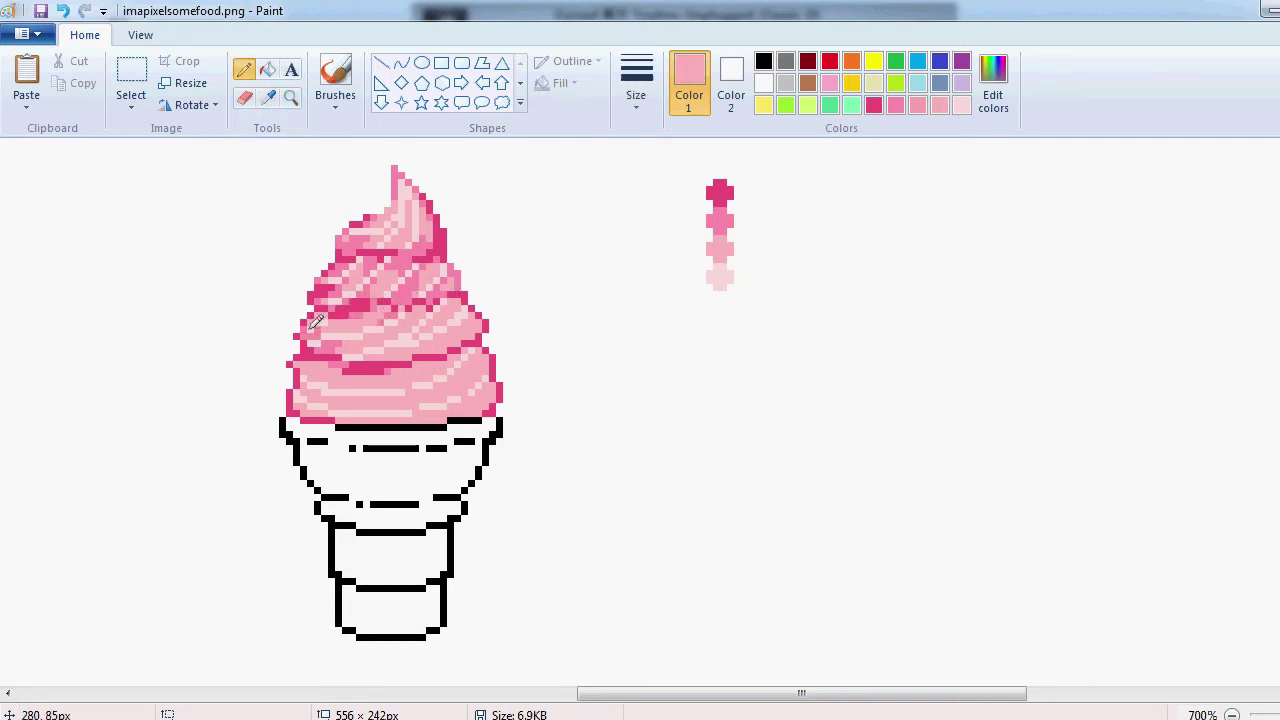
{"action": "left_click", "coordinate": [265, 95]}
{"action": "left_click", "coordinate": [304, 348]}
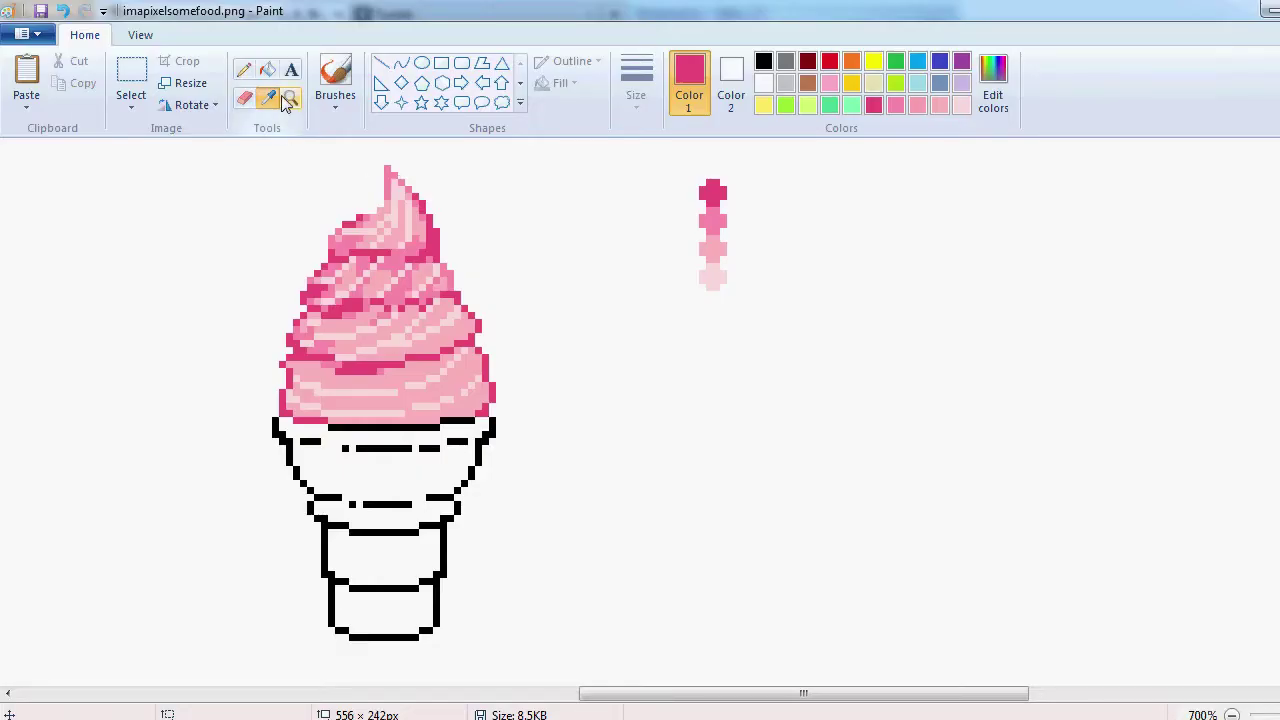
Recolour the peak's right outline with medium pink and touch up the fold beneath it with light pink.
{"action": "left_click", "coordinate": [393, 180]}
{"action": "left_click_drag", "start_coordinate": [434, 252], "coordinate": [430, 233]}
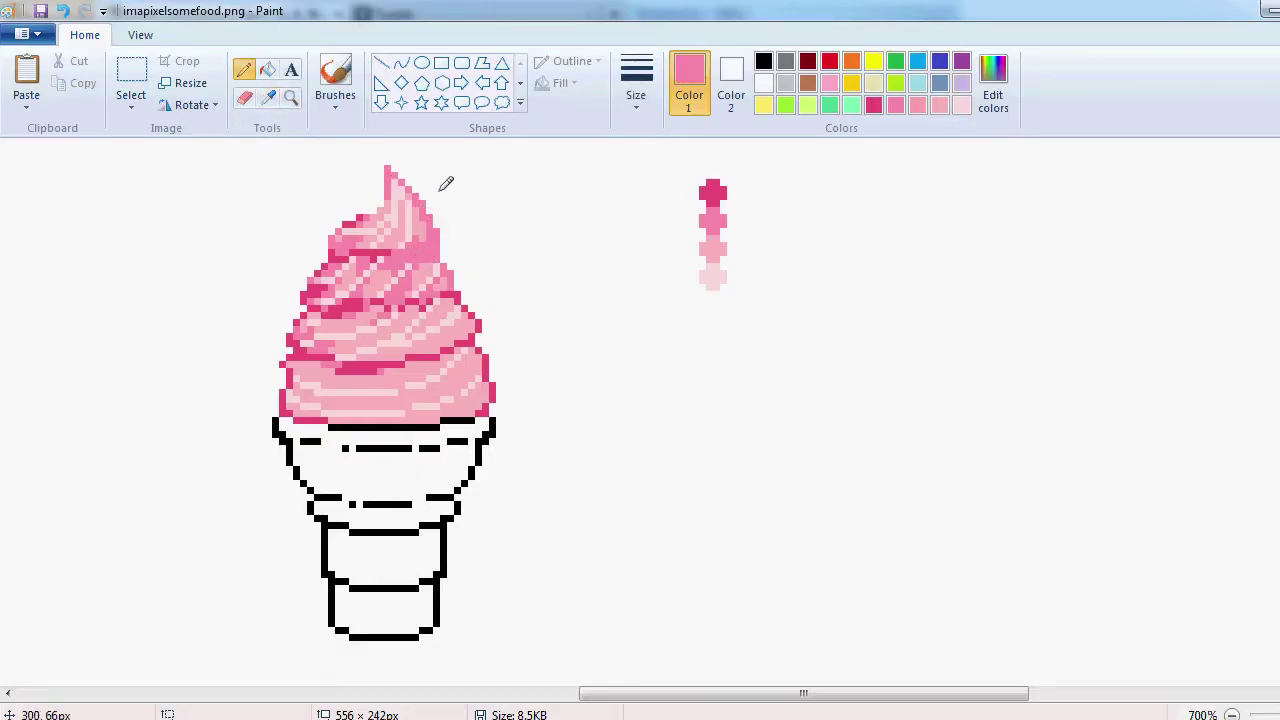
{"action": "left_click", "coordinate": [267, 98]}
{"action": "left_click", "coordinate": [435, 256]}
{"action": "left_click", "coordinate": [418, 249]}
{"action": "key", "text": "ctrl+z"}
{"action": "left_click", "coordinate": [398, 257]}
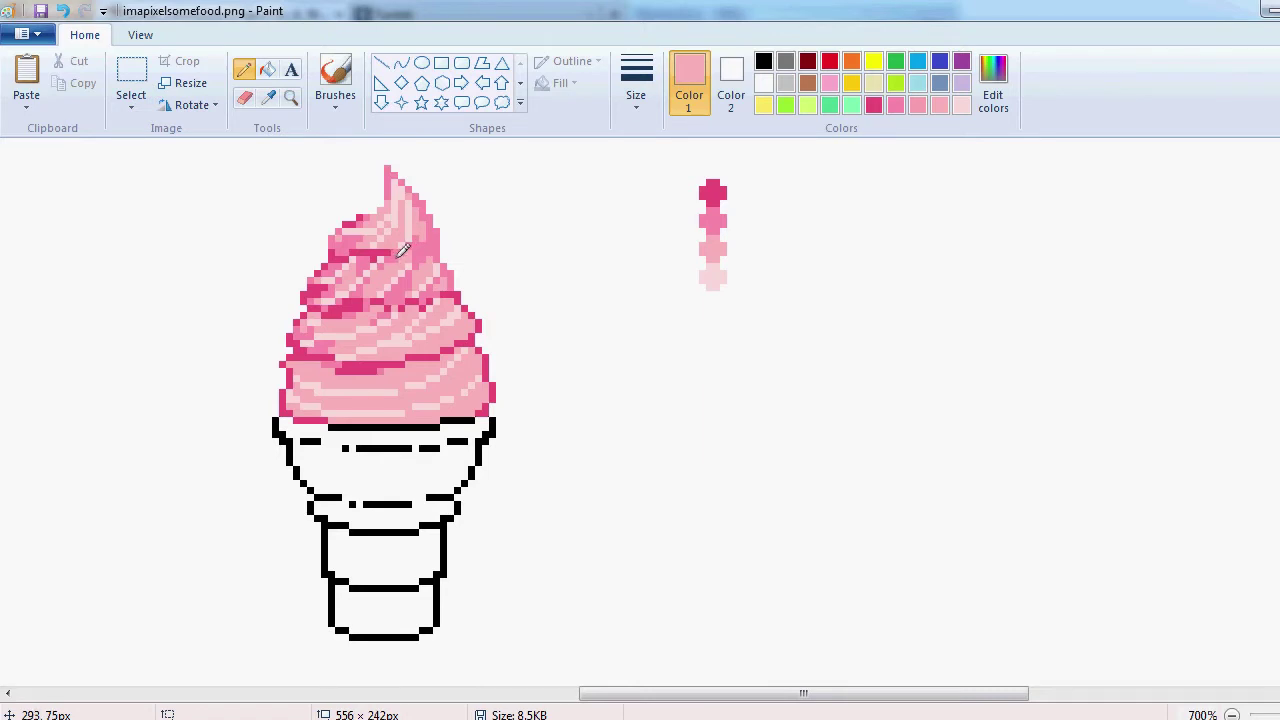
Redraw the right outline of the peak and upper tier in dark pink.
{"action": "left_click", "coordinate": [267, 98]}
{"action": "left_click", "coordinate": [457, 290]}
{"action": "left_click", "coordinate": [267, 98]}
{"action": "left_click", "coordinate": [452, 290]}
{"action": "left_click", "coordinate": [267, 98]}
{"action": "left_click", "coordinate": [350, 254]}
{"action": "mouse_move", "coordinate": [415, 252]}
{"action": "left_mouse_down"}
{"action": "mouse_move", "coordinate": [432, 246]}
{"action": "mouse_move", "coordinate": [435, 208]}
{"action": "left_mouse_up"}
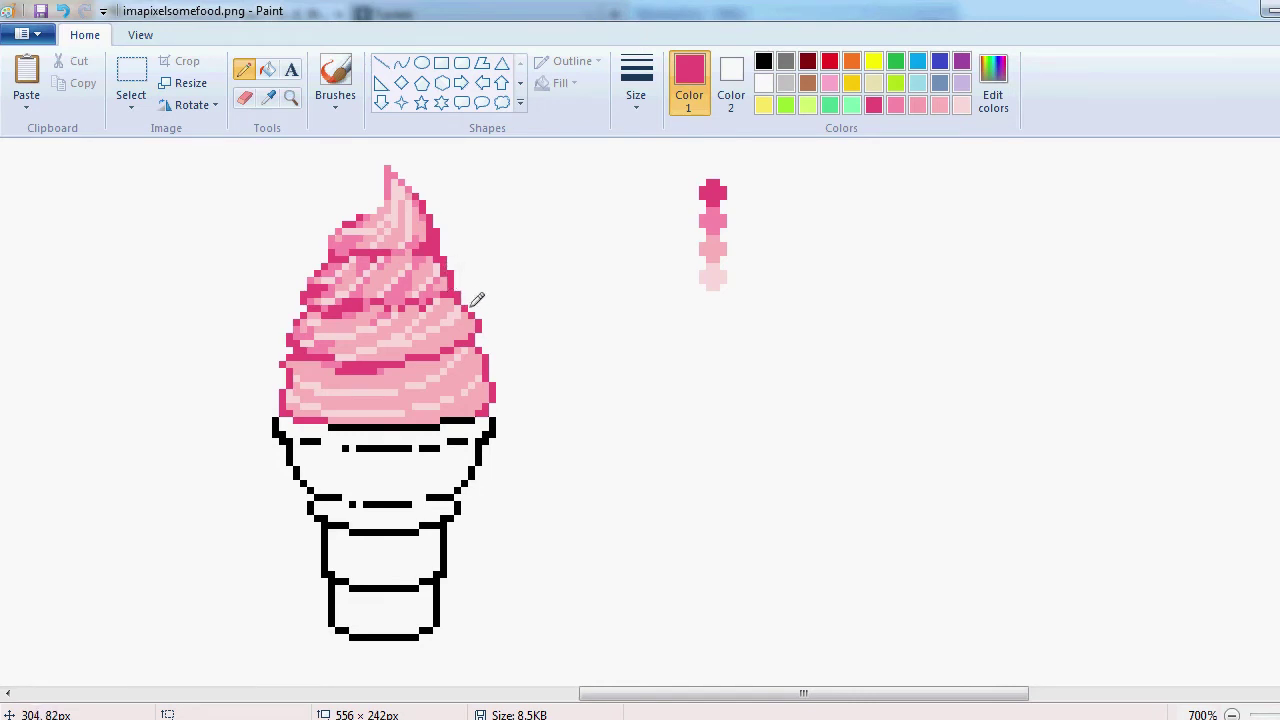
Shade the lower right of the middle tier with medium pink and deepen its right edge with dark pink.
{"action": "left_click", "coordinate": [268, 97]}
{"action": "left_click", "coordinate": [477, 323]}
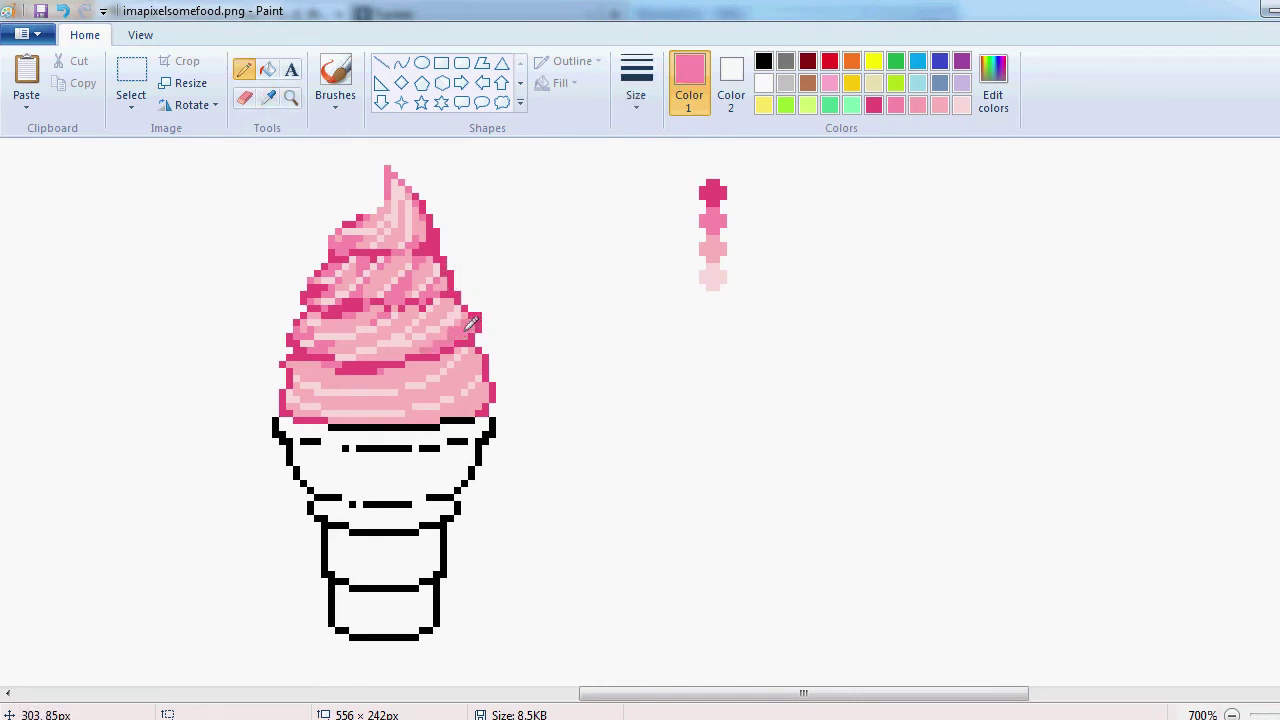
{"action": "mouse_move", "coordinate": [411, 357]}
{"action": "left_mouse_down"}
{"action": "mouse_move", "coordinate": [381, 357]}
{"action": "mouse_move", "coordinate": [472, 336]}
{"action": "left_mouse_up"}
{"action": "left_click", "coordinate": [268, 97]}
{"action": "left_click", "coordinate": [430, 357]}
Recolour the dark left outline of the ice cream and shade the bottom tier's folds with medium pink.
{"action": "left_click", "coordinate": [268, 97]}
{"action": "left_click", "coordinate": [327, 351]}
{"action": "left_click_drag", "start_coordinate": [346, 224], "coordinate": [364, 217]}
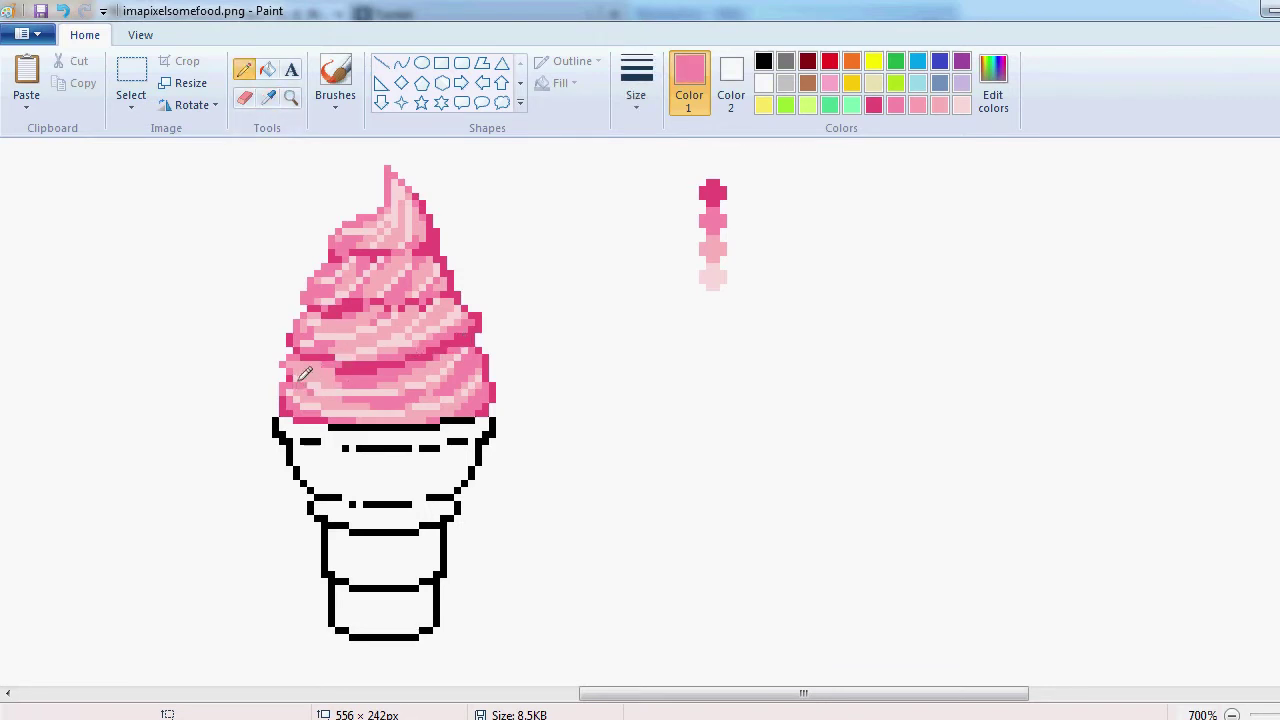
Touch up the bottom tier's left side with light pink and deepen its right edge with dark pink.
{"action": "left_click", "coordinate": [268, 98]}
{"action": "left_click", "coordinate": [303, 378]}
{"action": "left_click", "coordinate": [268, 98]}
{"action": "left_click", "coordinate": [479, 359]}
{"action": "left_click", "coordinate": [268, 98]}
{"action": "left_click", "coordinate": [468, 342]}
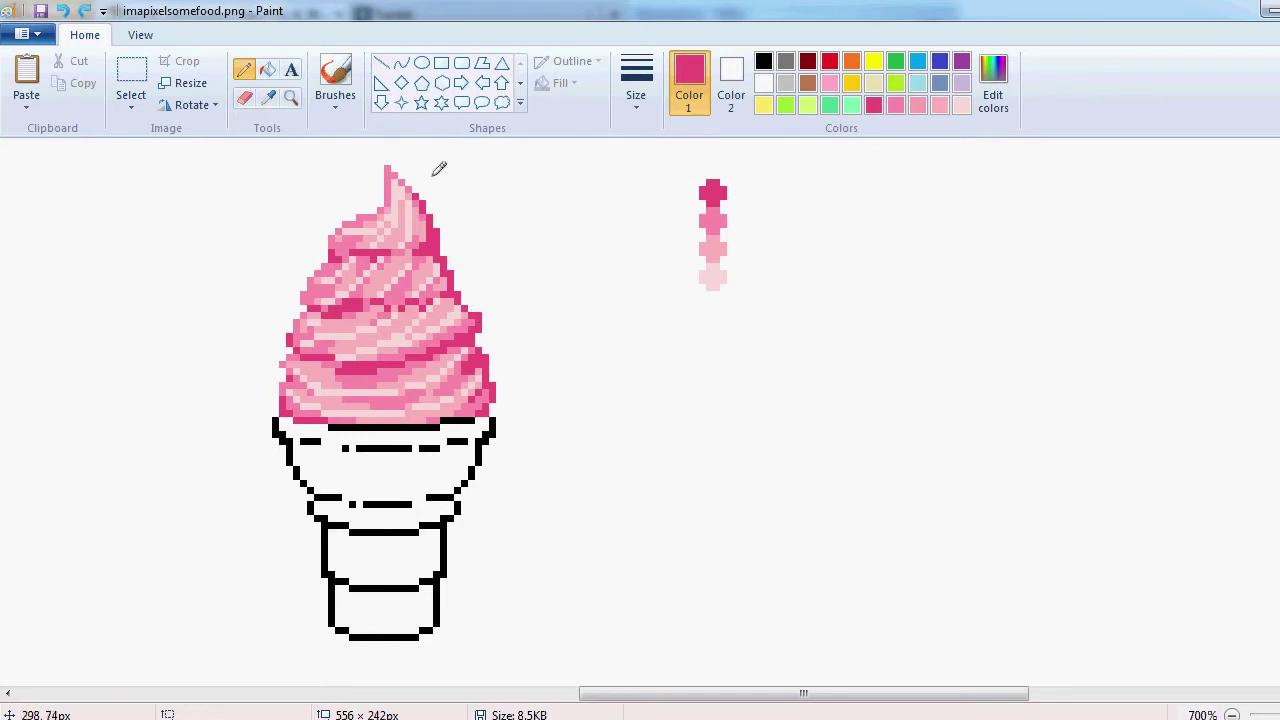
Add medium pink fold strokes across the upper part of the middle tier.
{"action": "left_click", "coordinate": [268, 97]}
{"action": "left_click", "coordinate": [447, 333]}
{"action": "left_click", "coordinate": [268, 97]}
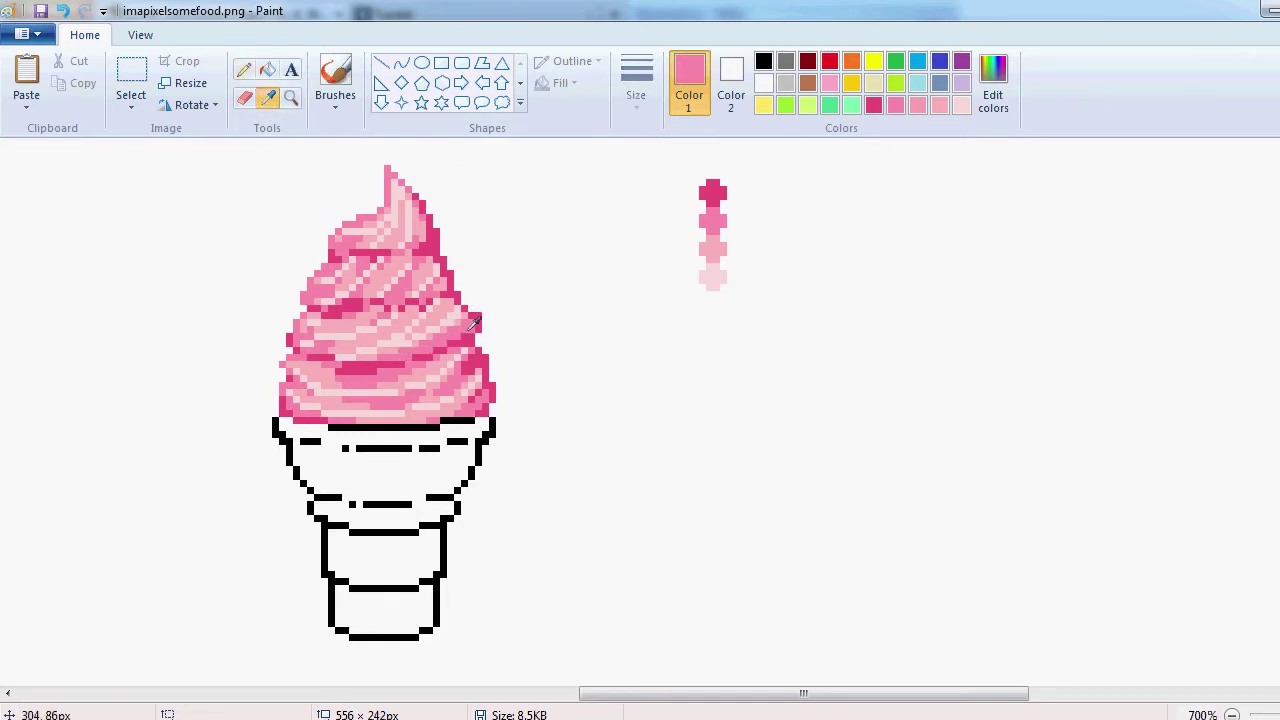
{"action": "left_click", "coordinate": [398, 265]}
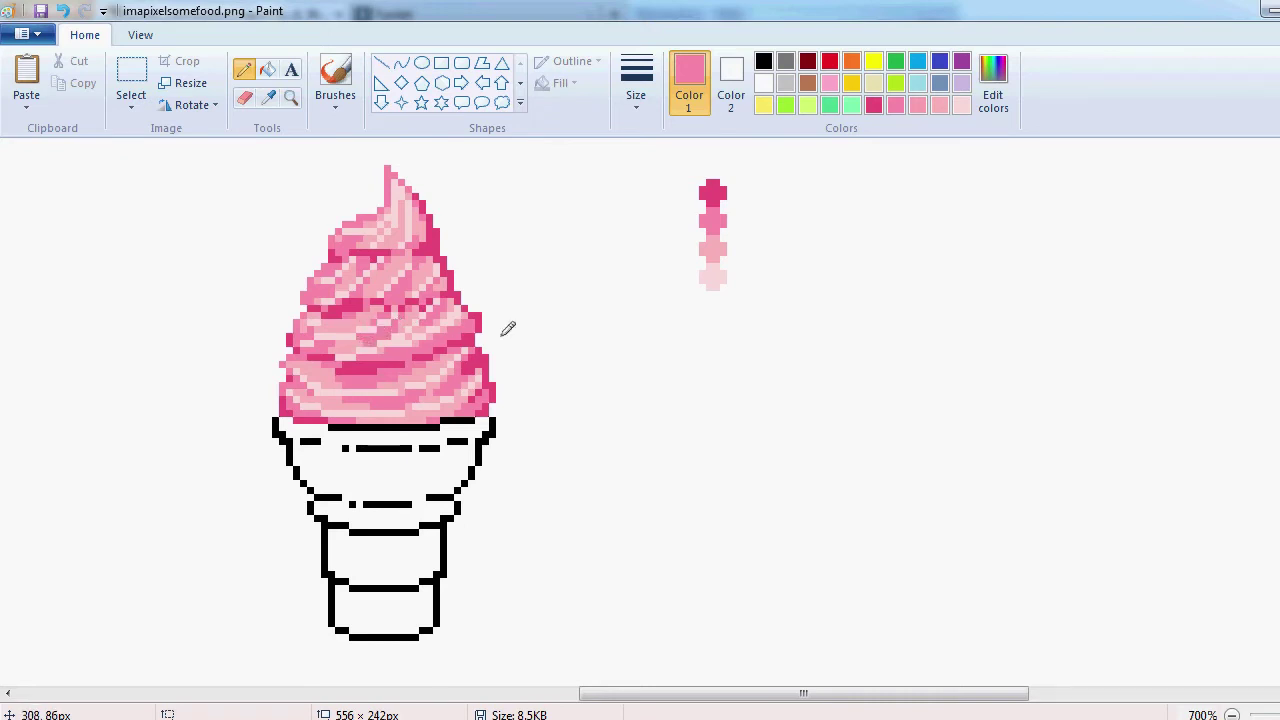
Examine the shading of the whole ice cream at smaller zoom levels.
{"action": "left_click", "coordinate": [291, 97]}
{"action": "right_click", "coordinate": [368, 317]}
{"action": "right_click", "coordinate": [368, 317]}
{"action": "right_click", "coordinate": [368, 317]}
{"action": "left_click", "coordinate": [366, 312]}
{"action": "left_click", "coordinate": [366, 312]}
{"action": "left_click", "coordinate": [366, 312]}
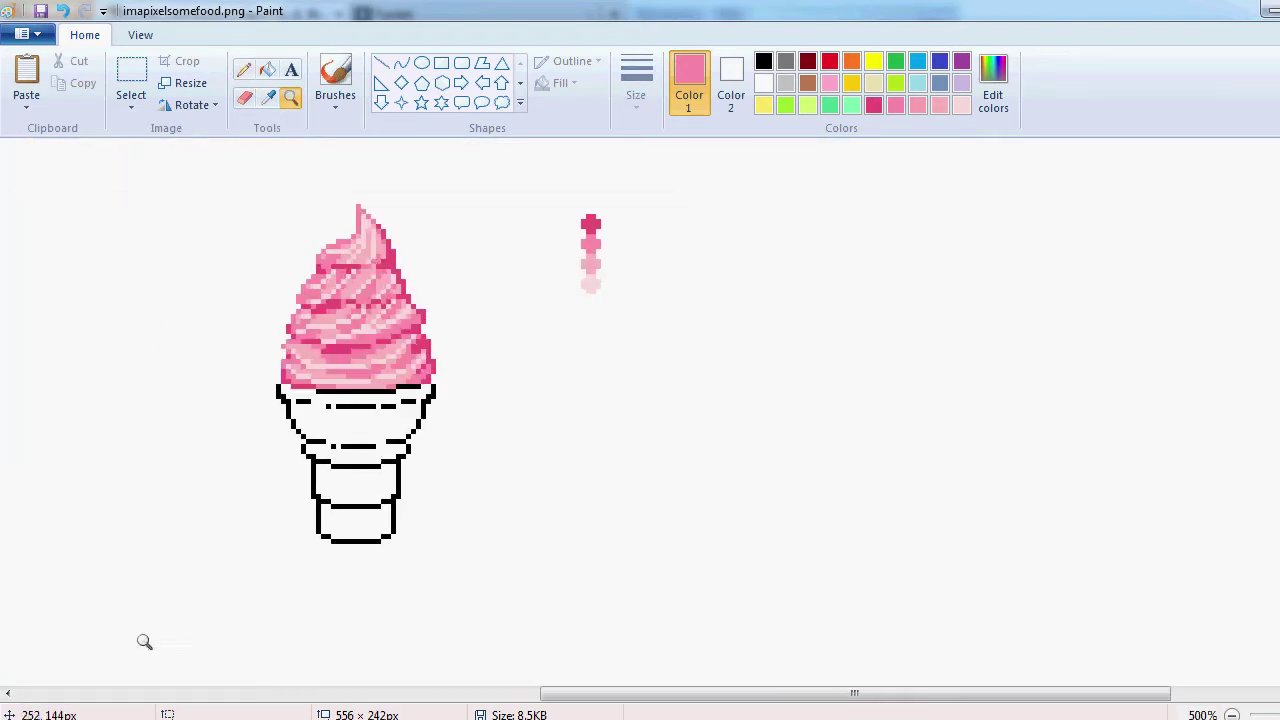
{"action": "left_click", "coordinate": [125, 718]}
{"action": "key", "text": "alt+Tab"}
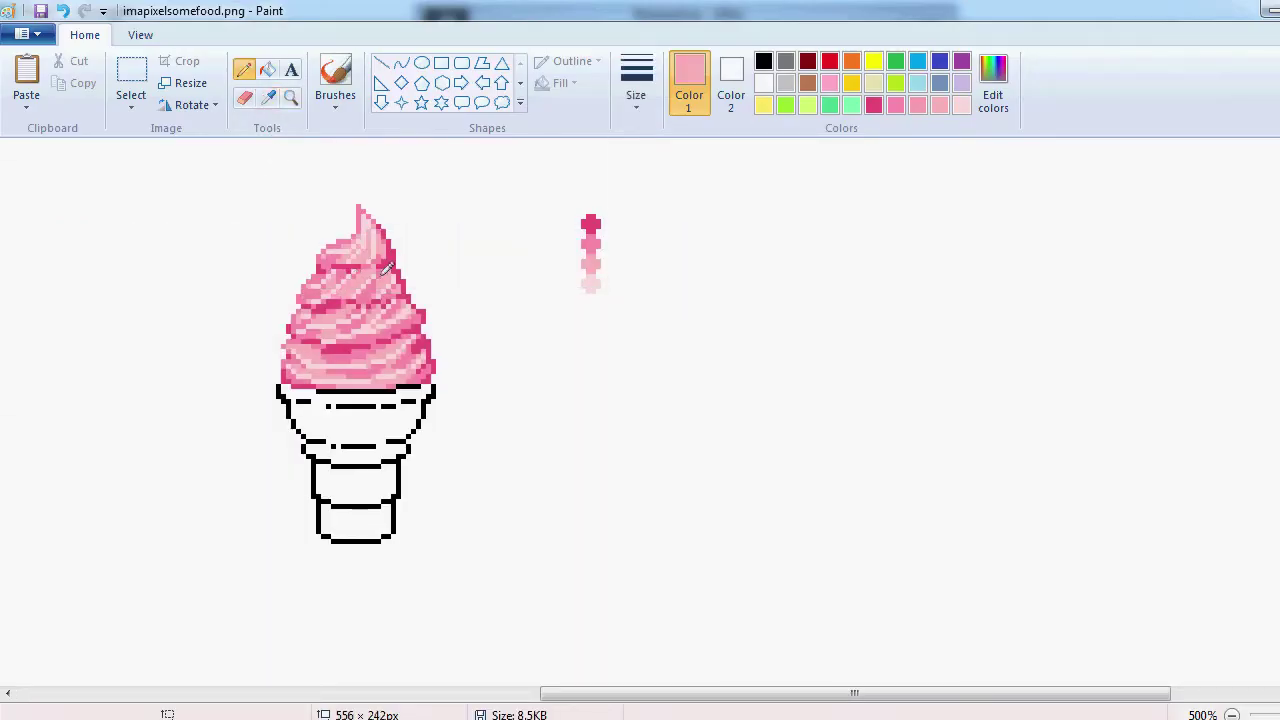
Blend the upper tier and the fold beneath the peak with sampled medium and light pinks.
{"action": "left_click", "coordinate": [357, 288], "text": "ctrl"}
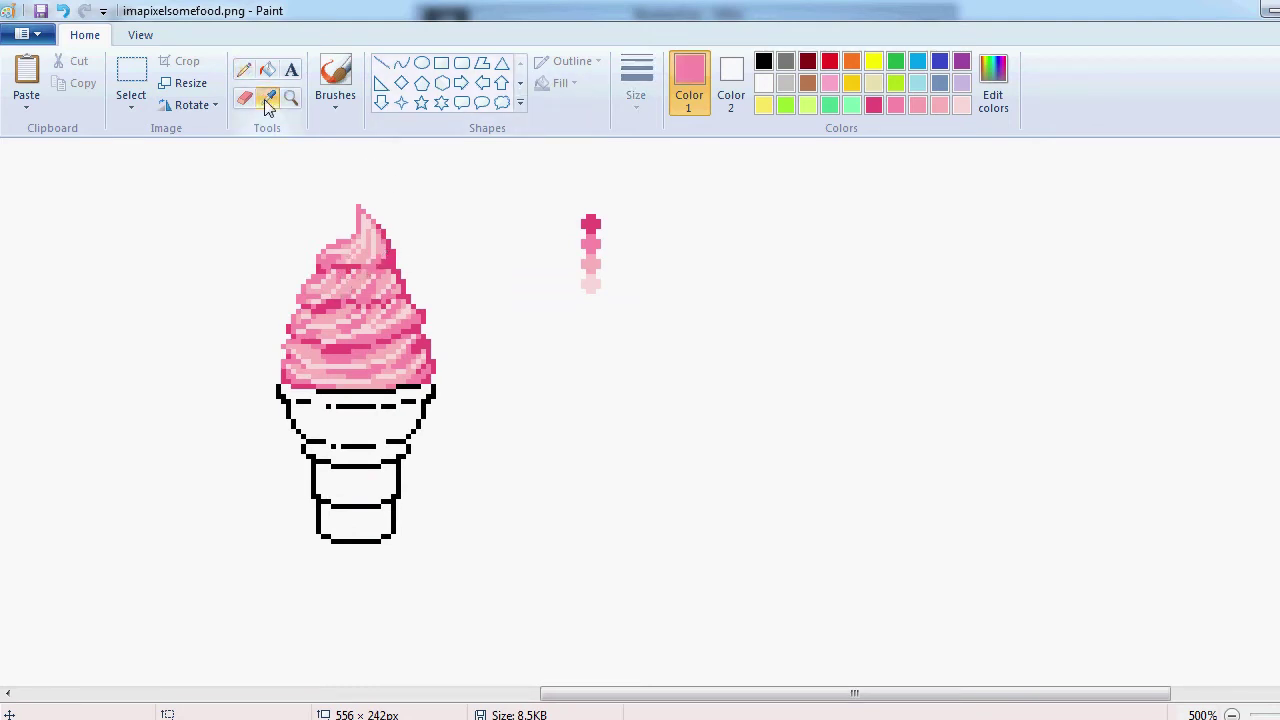
{"action": "left_click", "coordinate": [370, 284], "text": "ctrl"}
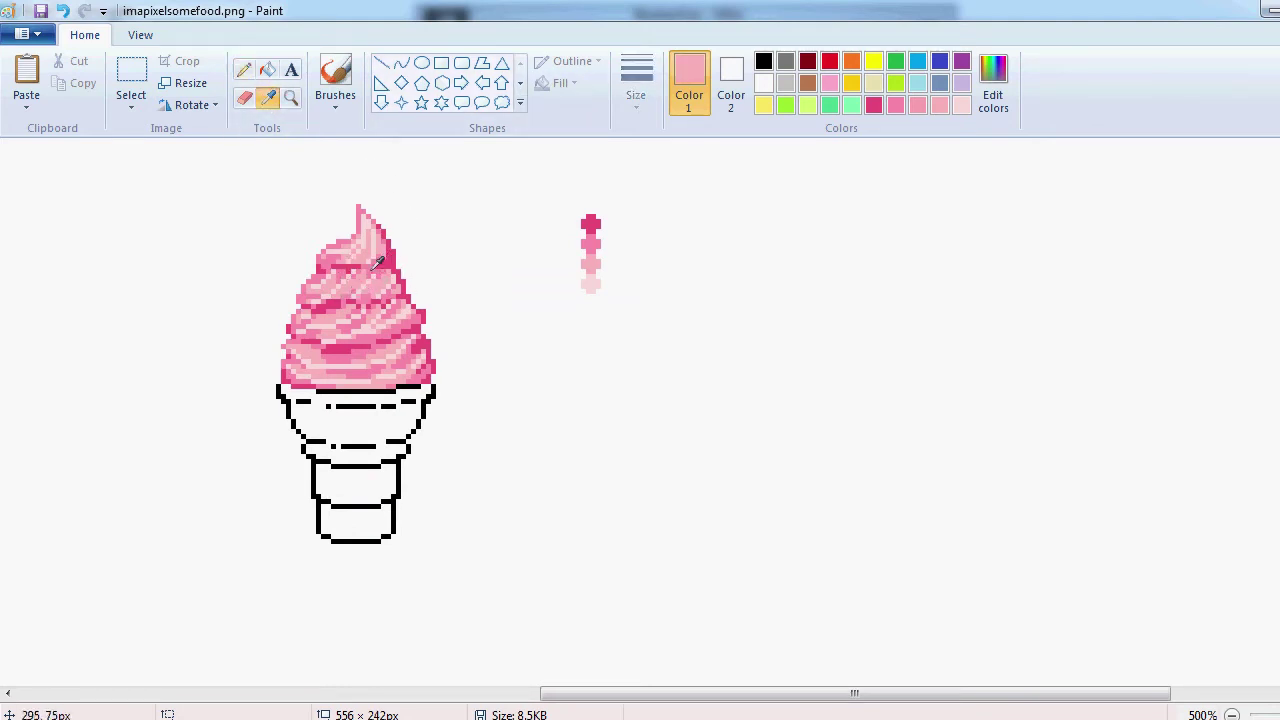
{"action": "left_click", "coordinate": [372, 289], "text": "ctrl"}
{"action": "left_click", "coordinate": [378, 266], "text": "ctrl"}
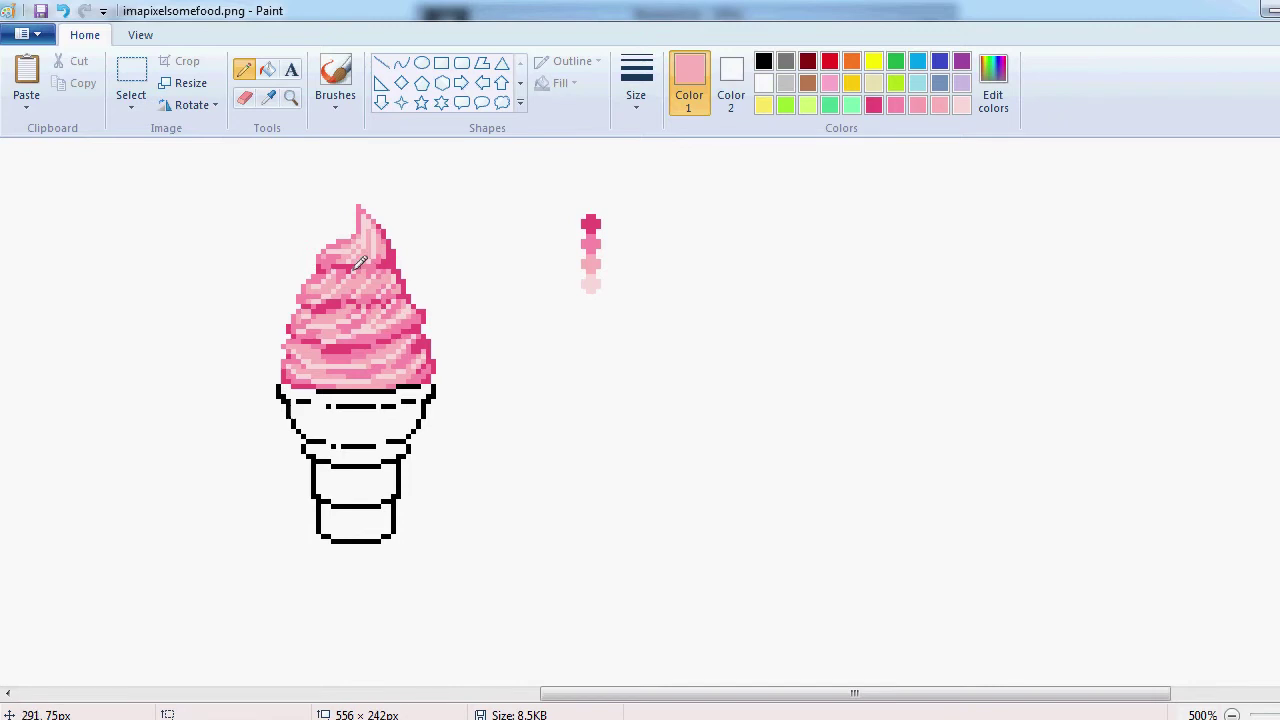
{"action": "left_click", "coordinate": [268, 97]}
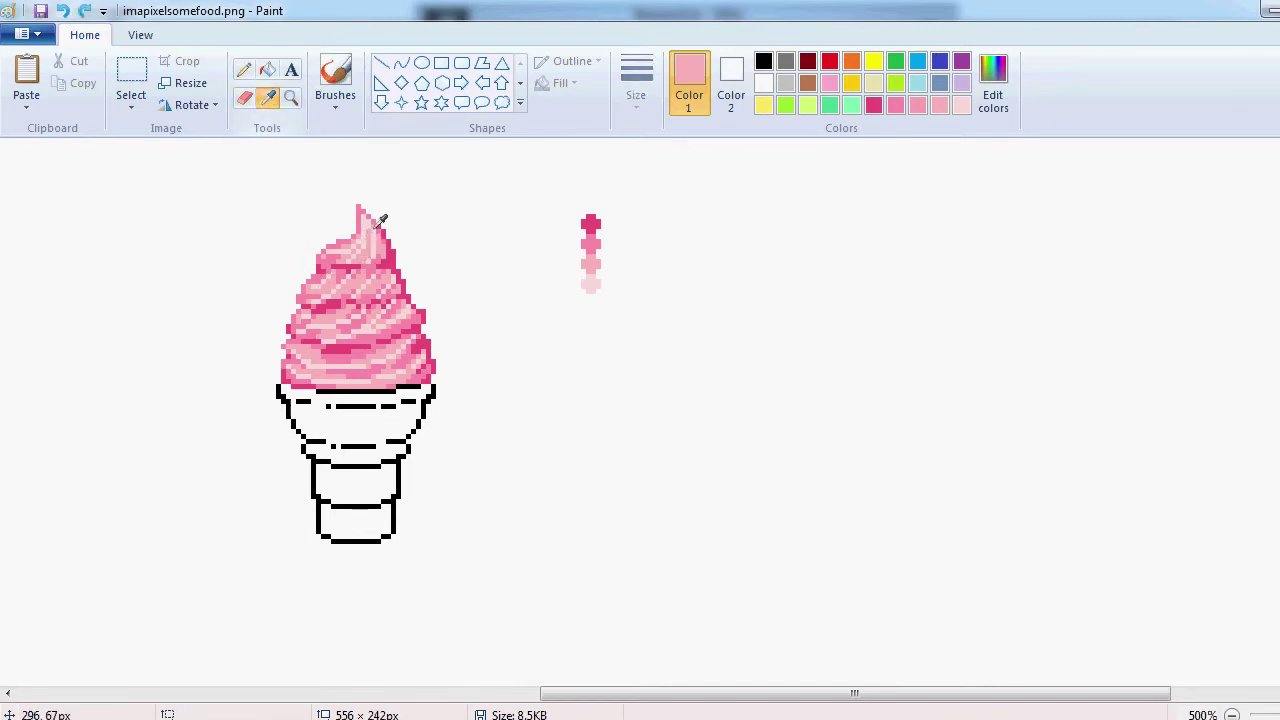
{"action": "left_click", "coordinate": [366, 238]}
Touch up the bottom tier's folds and the peak's right side with pinks sampled from the drawing.
{"action": "left_click", "coordinate": [268, 97]}
{"action": "left_click", "coordinate": [327, 372]}
{"action": "left_click", "coordinate": [268, 97]}
{"action": "left_click", "coordinate": [319, 353]}
{"action": "left_click", "coordinate": [268, 97]}
{"action": "left_click", "coordinate": [287, 348]}
{"action": "left_click", "coordinate": [268, 97]}
{"action": "left_click", "coordinate": [382, 242]}
{"action": "left_click", "coordinate": [268, 97]}
{"action": "left_click", "coordinate": [363, 359]}
Check the drawing at several zoom levels and refine the shading with sampled pinks.
{"action": "left_click", "coordinate": [291, 97]}
{"action": "right_click", "coordinate": [251, 269]}
{"action": "right_click", "coordinate": [251, 269]}
{"action": "right_click", "coordinate": [251, 269]}
{"action": "triple_click", "coordinate": [524, 342]}
{"action": "double_click", "coordinate": [524, 342]}
{"action": "left_click", "coordinate": [268, 97]}
{"action": "left_click", "coordinate": [437, 314]}
{"action": "left_click", "coordinate": [268, 97]}
{"action": "left_click", "coordinate": [450, 323]}
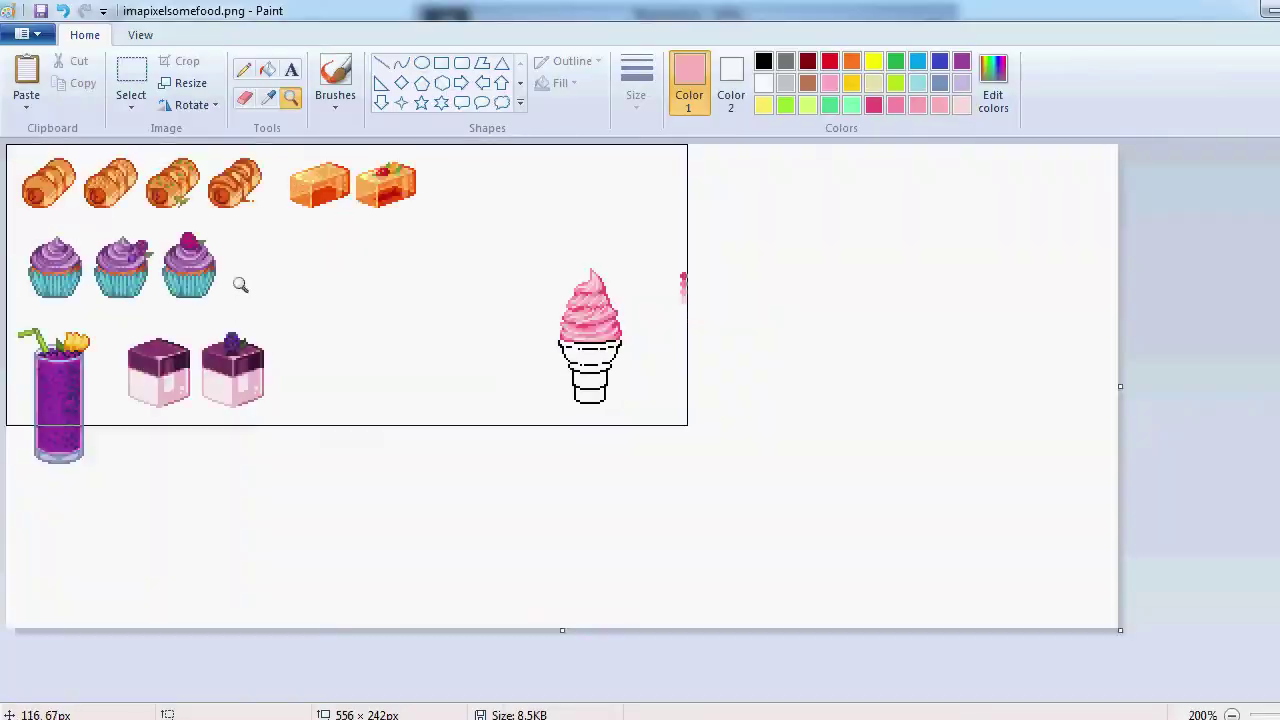
Create an in-between shade of the two lightest pinks and dot it beside the swatch column.
{"action": "left_click", "coordinate": [240, 285]}
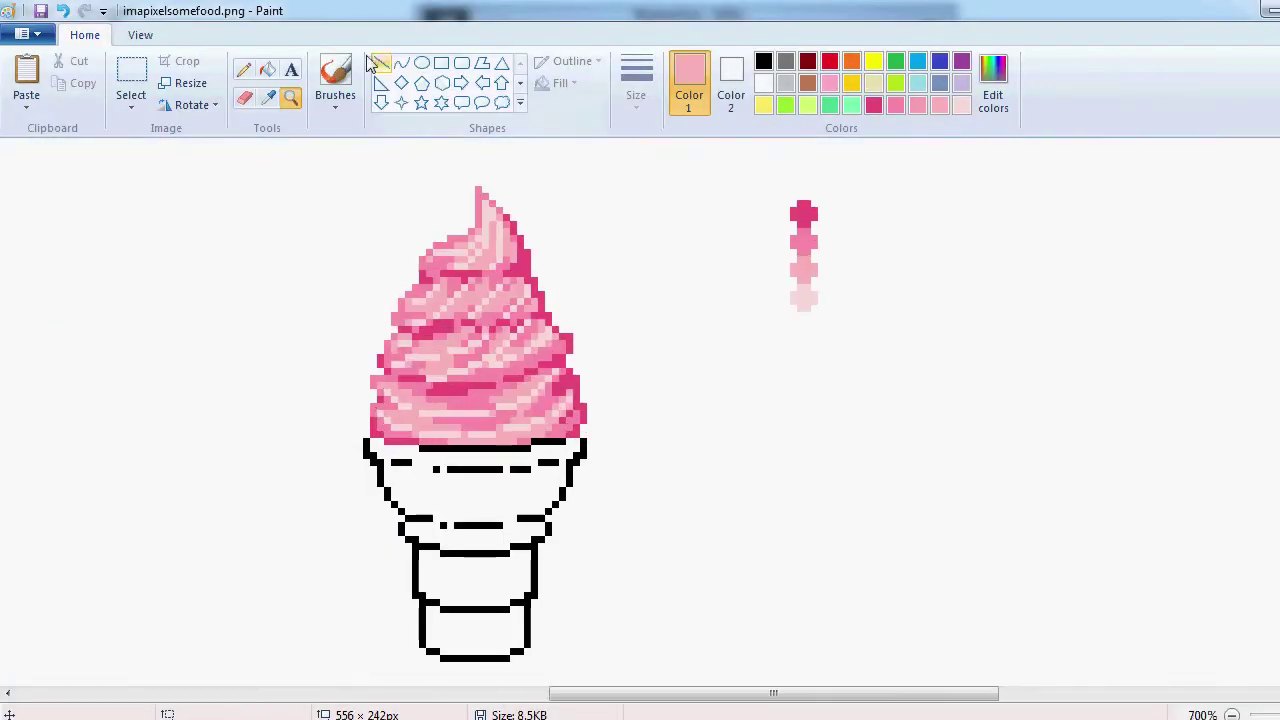
{"action": "left_click", "coordinate": [243, 68]}
{"action": "left_click", "coordinate": [817, 284]}
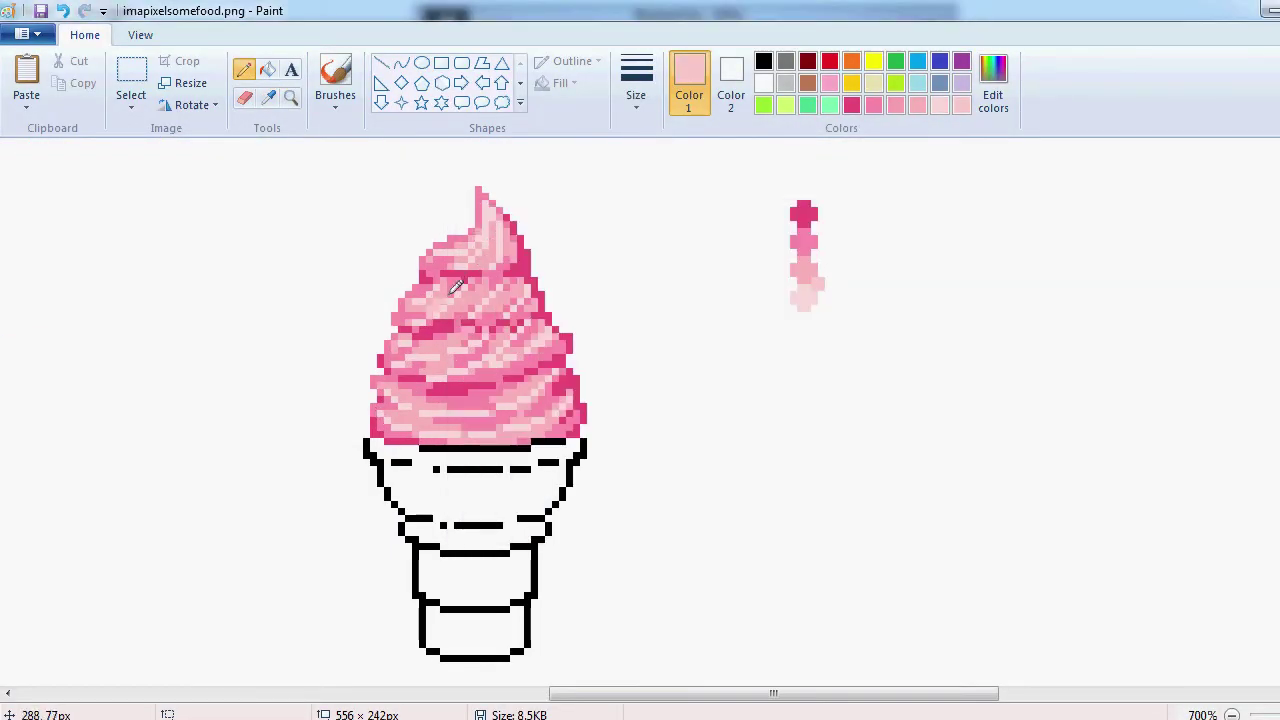
Blend the highlights of the peak, upper tier and middle tier with the new in-between pink.
{"action": "left_click", "coordinate": [508, 300]}
{"action": "left_click_drag", "start_coordinate": [492, 260], "coordinate": [494, 225]}
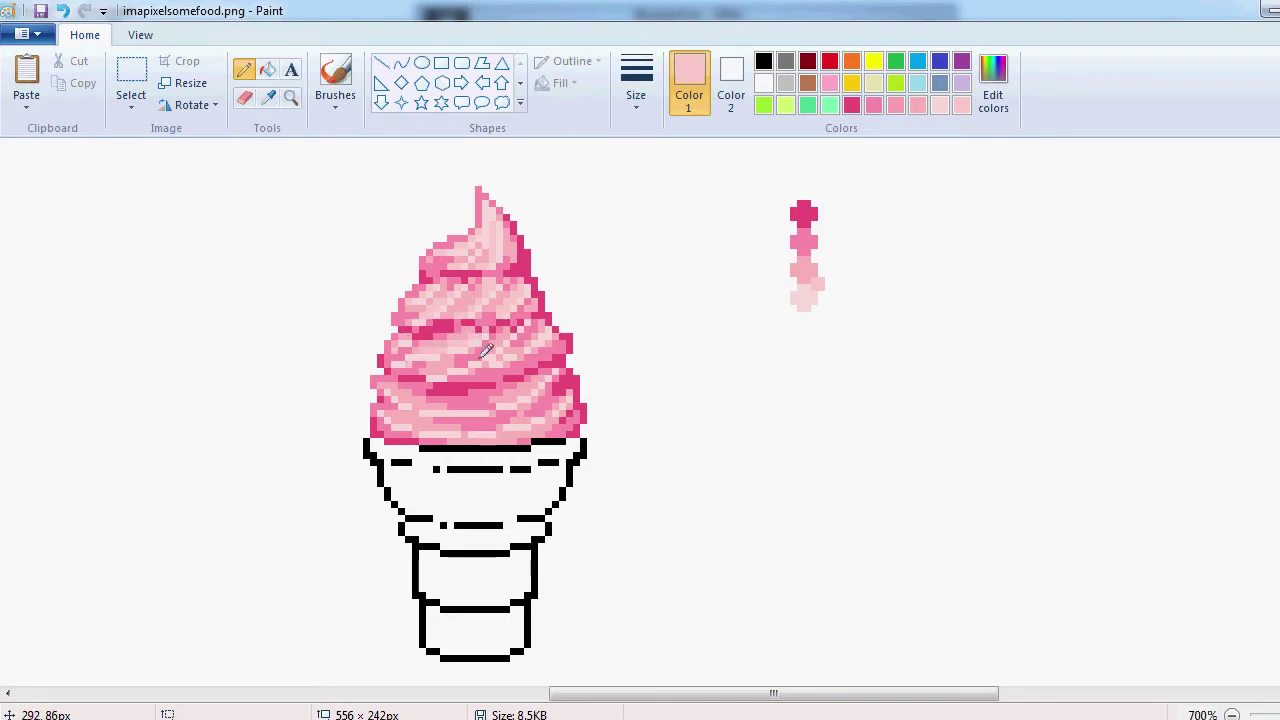
Soften the shading of the middle tier with lighter pinks sampled from the drawing.
{"action": "left_click_drag", "start_coordinate": [483, 351], "coordinate": [471, 357]}
{"action": "left_click", "coordinate": [264, 102]}
{"action": "left_click", "coordinate": [463, 356]}
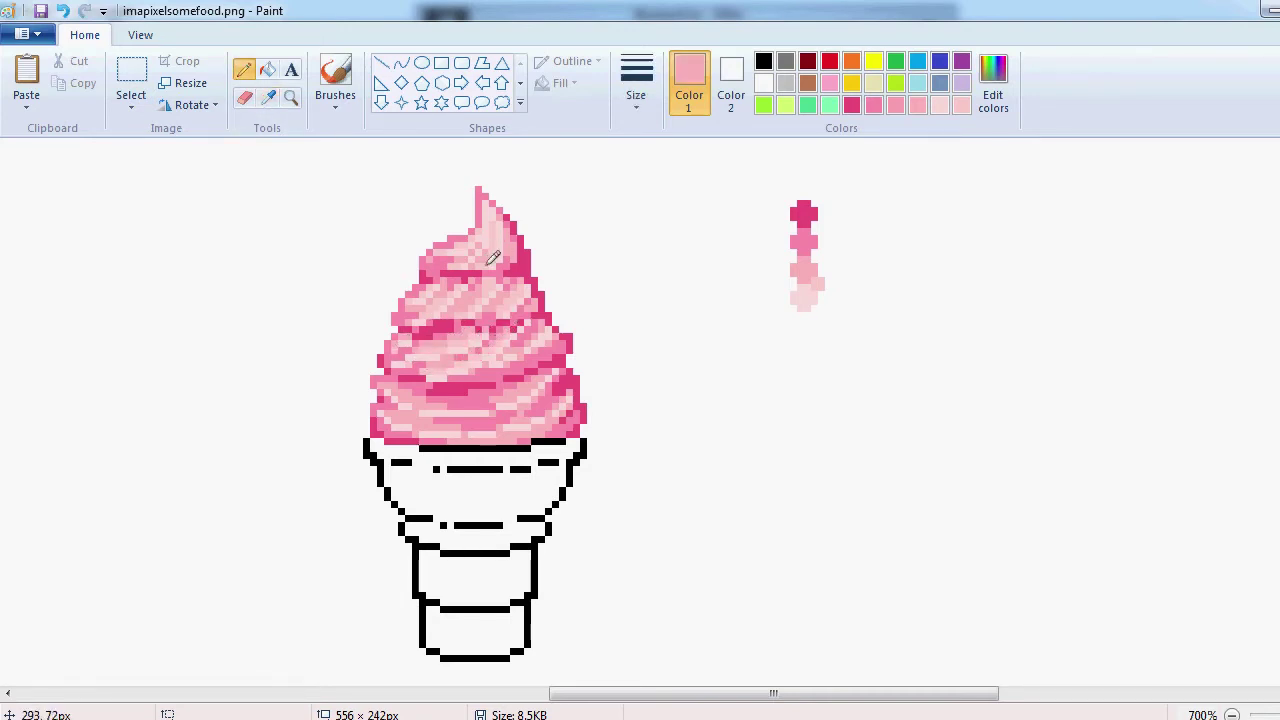
{"action": "left_click", "coordinate": [269, 99]}
{"action": "left_click", "coordinate": [427, 364]}
{"action": "left_click", "coordinate": [269, 100]}
{"action": "left_click", "coordinate": [468, 366]}
{"action": "left_click", "coordinate": [268, 100]}
{"action": "left_click", "coordinate": [545, 351]}
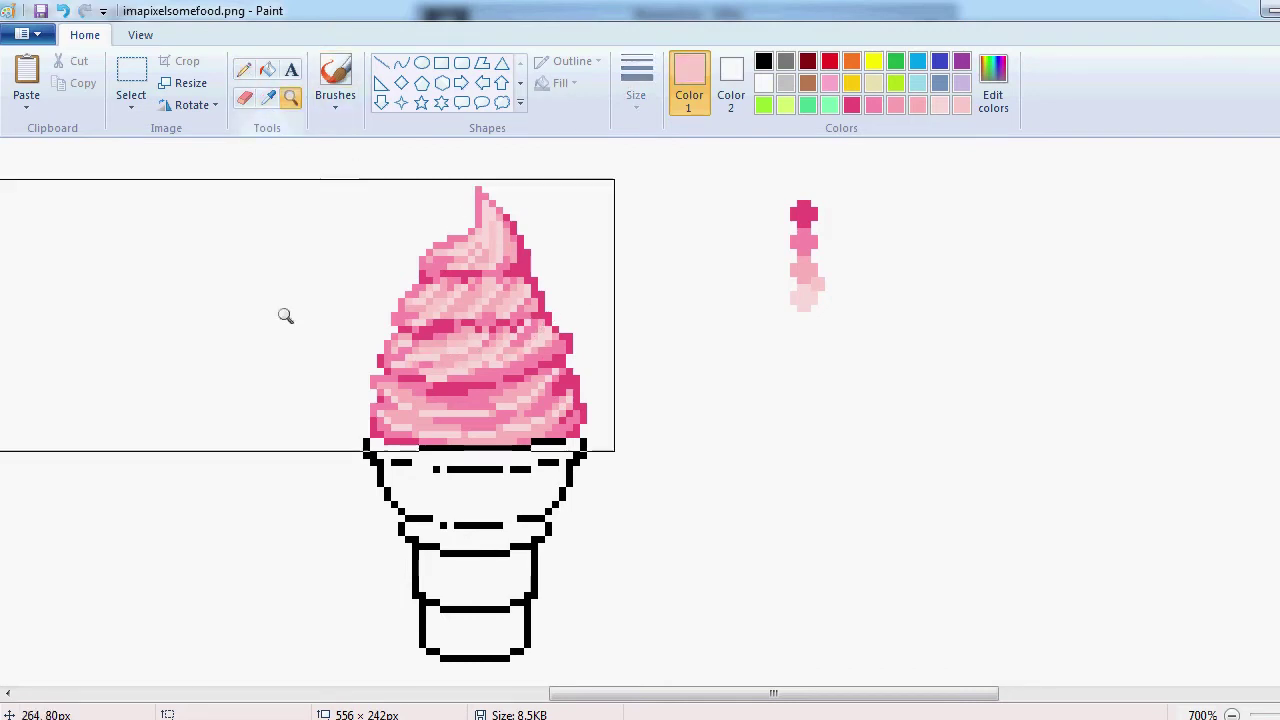
Blend the bottom tier's highlights with the in-between pink and check the shading at different zoom levels.
{"action": "left_click", "coordinate": [292, 99]}
{"action": "right_click", "coordinate": [380, 294]}
{"action": "right_click", "coordinate": [380, 294]}
{"action": "right_click", "coordinate": [380, 294]}
{"action": "left_click", "coordinate": [640, 306]}
{"action": "left_click", "coordinate": [640, 306]}
{"action": "left_click", "coordinate": [640, 306]}
{"action": "left_click", "coordinate": [244, 70]}
{"action": "left_click_drag", "start_coordinate": [405, 384], "coordinate": [478, 371]}
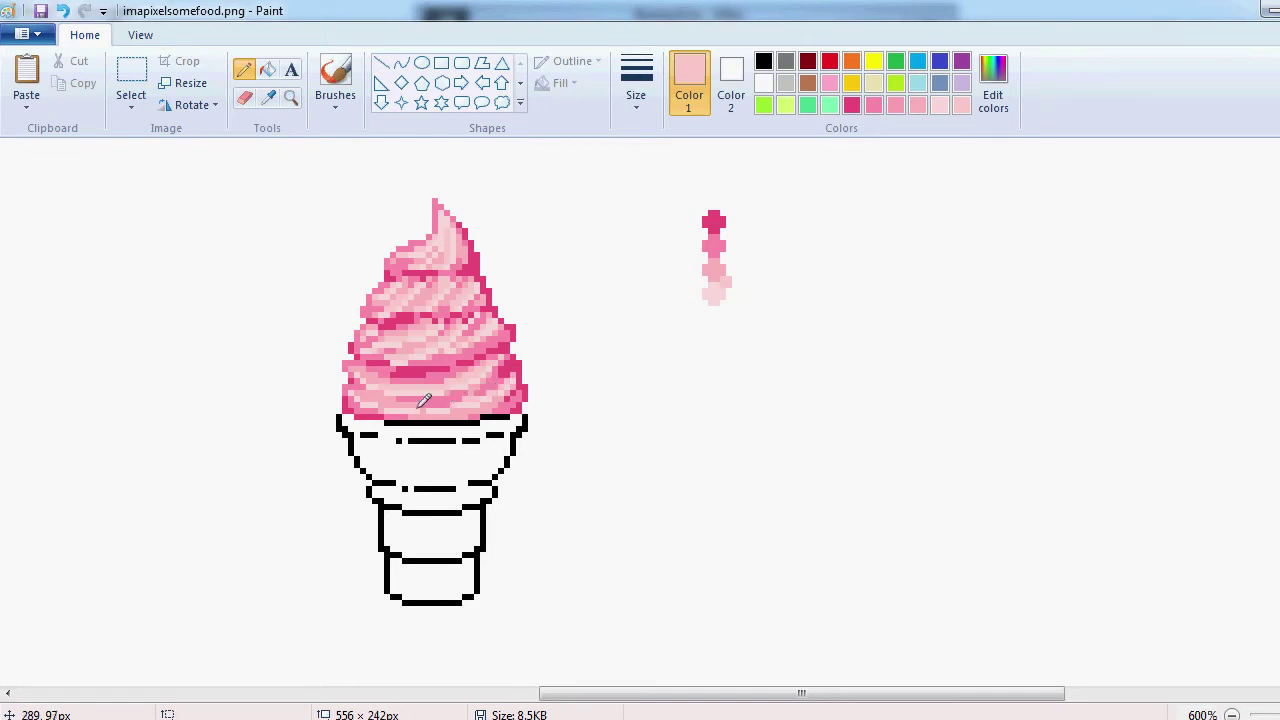
{"action": "scroll", "coordinate": [367, 340], "scroll_direction": "down", "scroll_amount": 3}
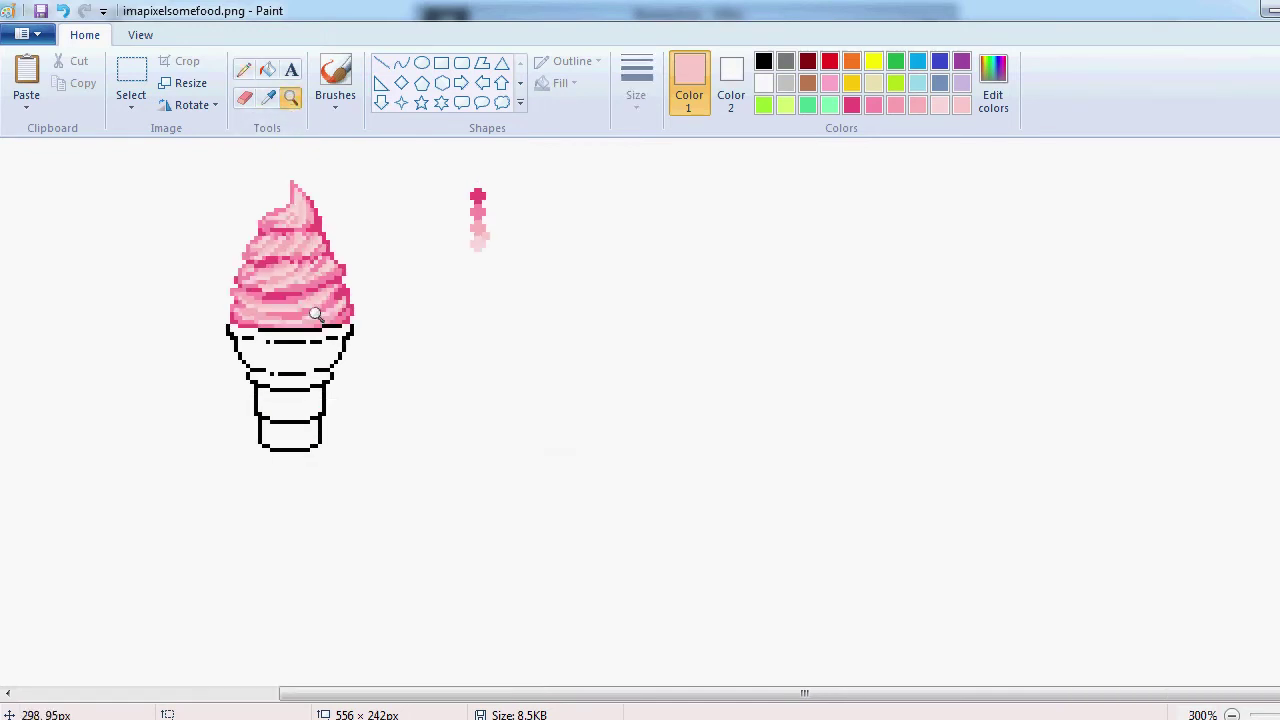
{"action": "scroll", "coordinate": [450, 330], "scroll_direction": "up", "scroll_amount": 3}
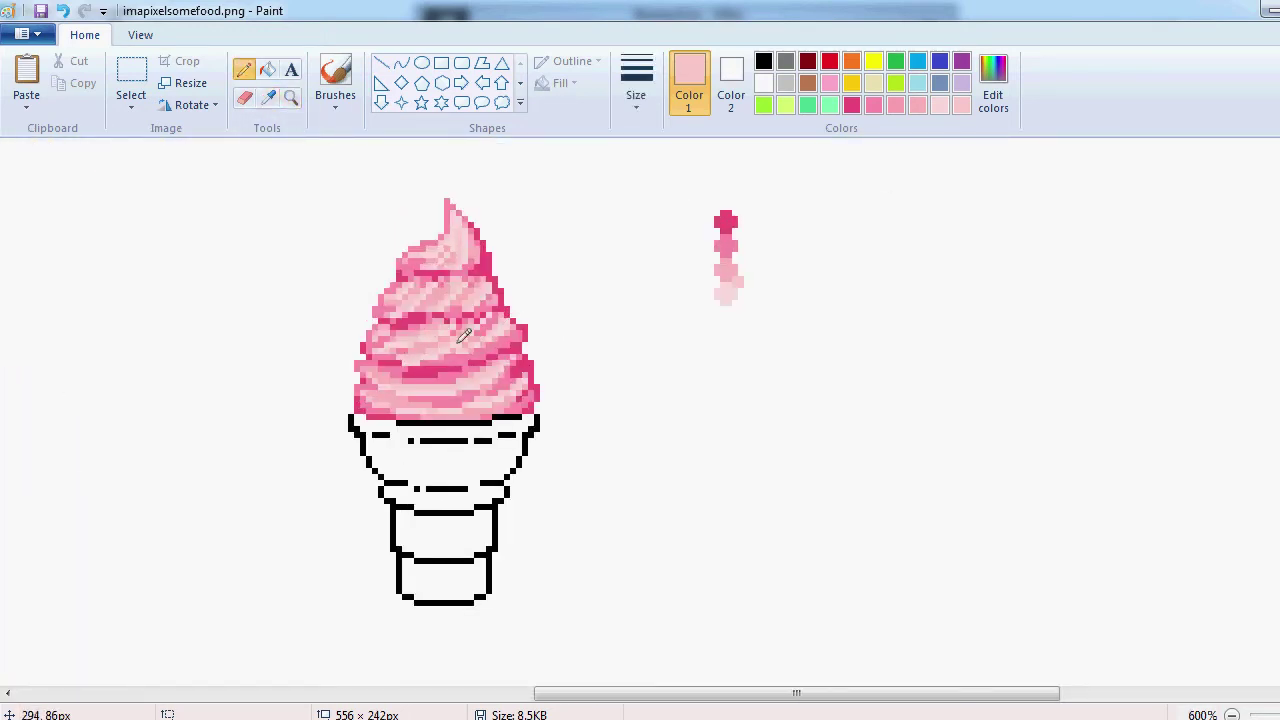
Recolour the left outline of the peak with a lighter pink sampled from the drawing.
{"action": "left_click", "coordinate": [270, 99]}
{"action": "left_click", "coordinate": [427, 250]}
{"action": "left_click_drag", "start_coordinate": [426, 242], "coordinate": [447, 201]}
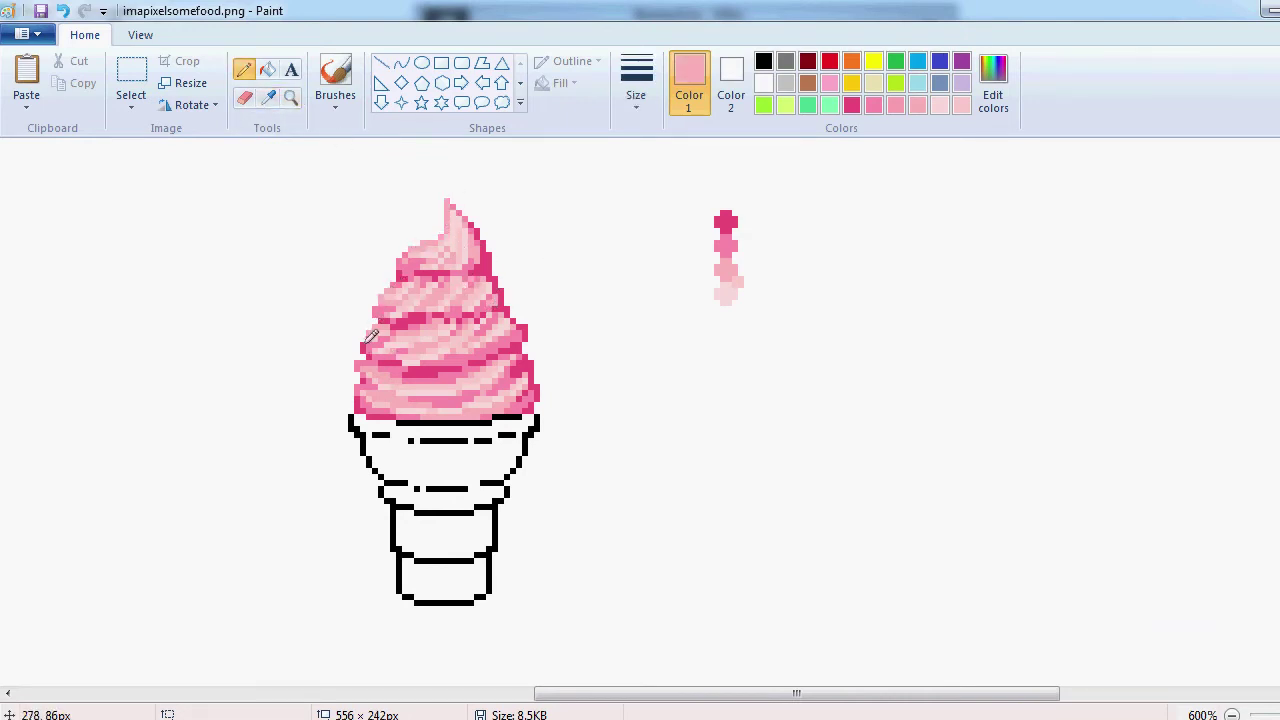
{"action": "scroll", "coordinate": [314, 229], "scroll_direction": "down", "scroll_amount": 3}
{"action": "scroll", "coordinate": [480, 310], "scroll_direction": "up", "scroll_amount": 3}
Sample the darkest pink and lighten it to red 234, green 91, blue 134.
{"action": "left_click", "coordinate": [268, 98]}
{"action": "left_click", "coordinate": [480, 330]}
{"action": "left_click", "coordinate": [993, 85]}
{"action": "left_click_drag", "start_coordinate": [897, 322], "coordinate": [897, 307]}
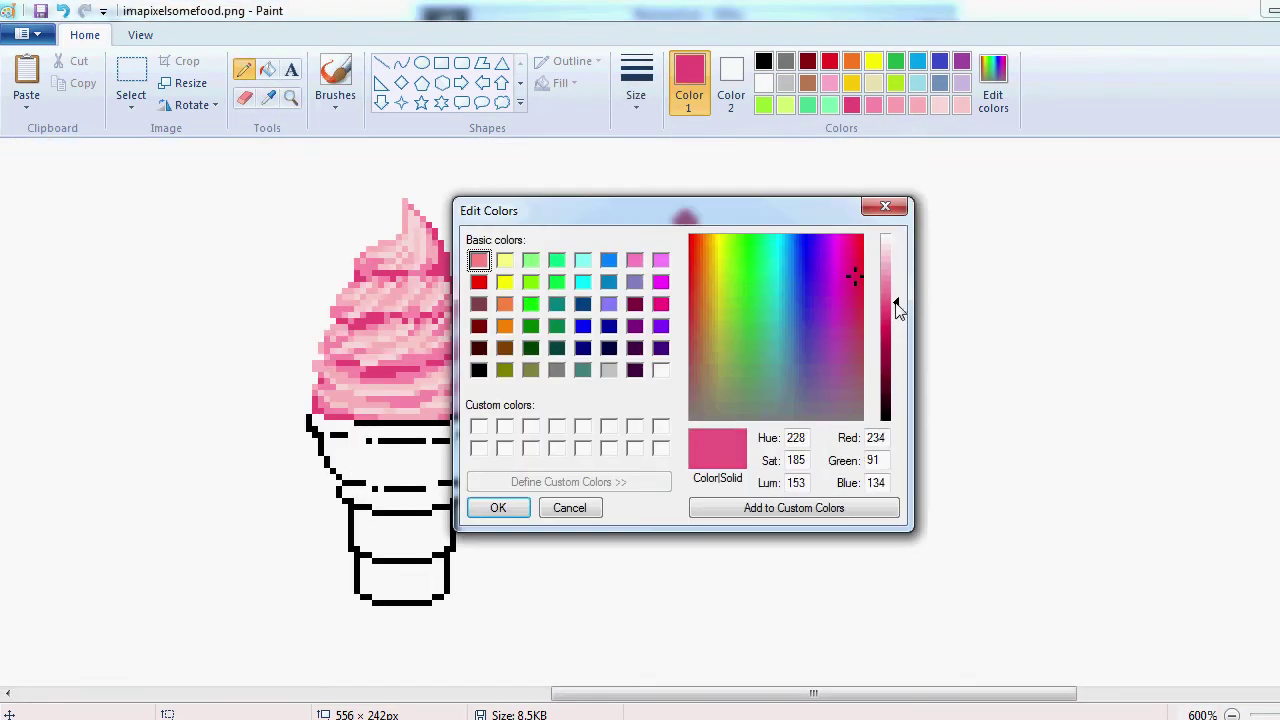
{"action": "left_click", "coordinate": [497, 508]}
Fill the dark pink swatch and the darkest folds and edges of all tiers with the lightened dark pink.
{"action": "left_click", "coordinate": [268, 70]}
{"action": "left_click", "coordinate": [447, 258]}
{"action": "key", "text": "ctrl+z"}
{"action": "left_click", "coordinate": [268, 98]}
{"action": "left_click", "coordinate": [683, 221]}
{"action": "left_click", "coordinate": [419, 318]}
{"action": "left_click", "coordinate": [367, 320]}
{"action": "left_click", "coordinate": [340, 320]}
{"action": "left_click", "coordinate": [361, 274]}
{"action": "left_click", "coordinate": [484, 368]}
{"action": "left_click", "coordinate": [487, 397]}
{"action": "left_click", "coordinate": [384, 373]}
{"action": "left_click", "coordinate": [346, 363]}
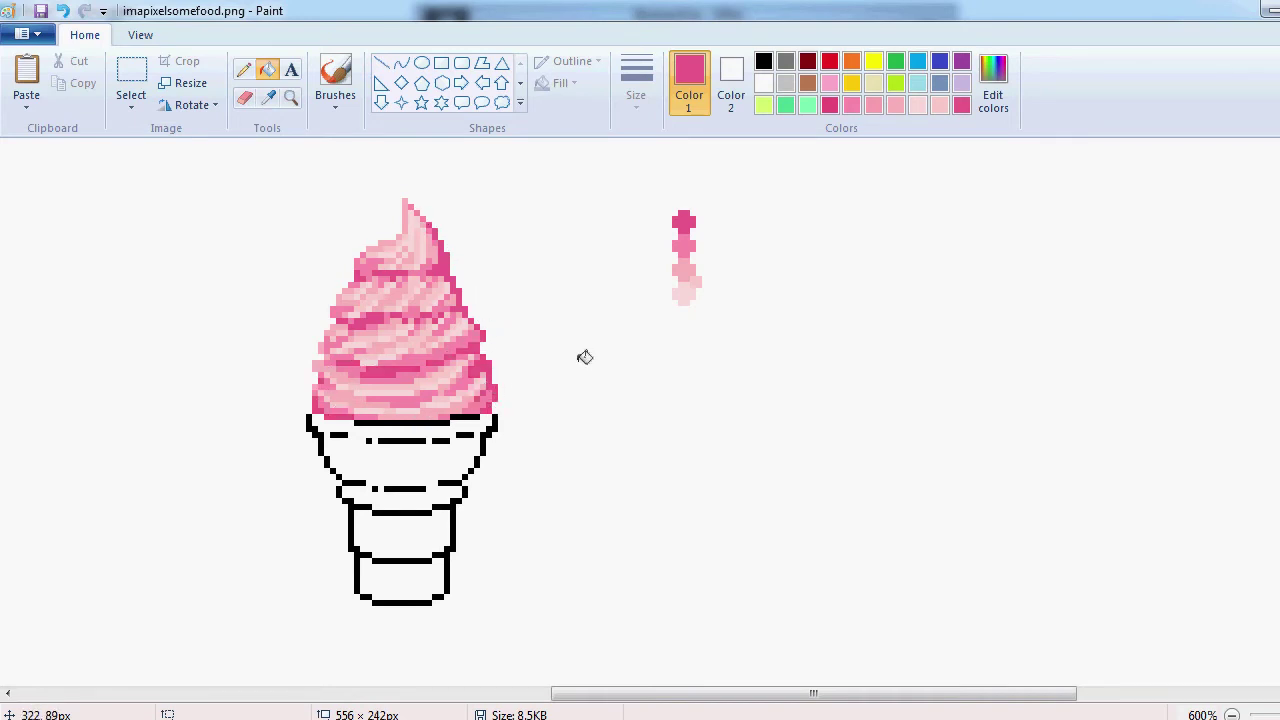
Add a small pink drip over the cone's left rim and soften the bottom tier's lower right edge with sampled pinks.
{"action": "left_click", "coordinate": [268, 97]}
{"action": "left_click", "coordinate": [352, 415]}
{"action": "left_click", "coordinate": [268, 97]}
{"action": "left_click", "coordinate": [357, 415]}
{"action": "left_click", "coordinate": [265, 103]}
{"action": "left_click", "coordinate": [487, 397]}
{"action": "left_click", "coordinate": [268, 98]}
{"action": "left_click", "coordinate": [489, 402]}
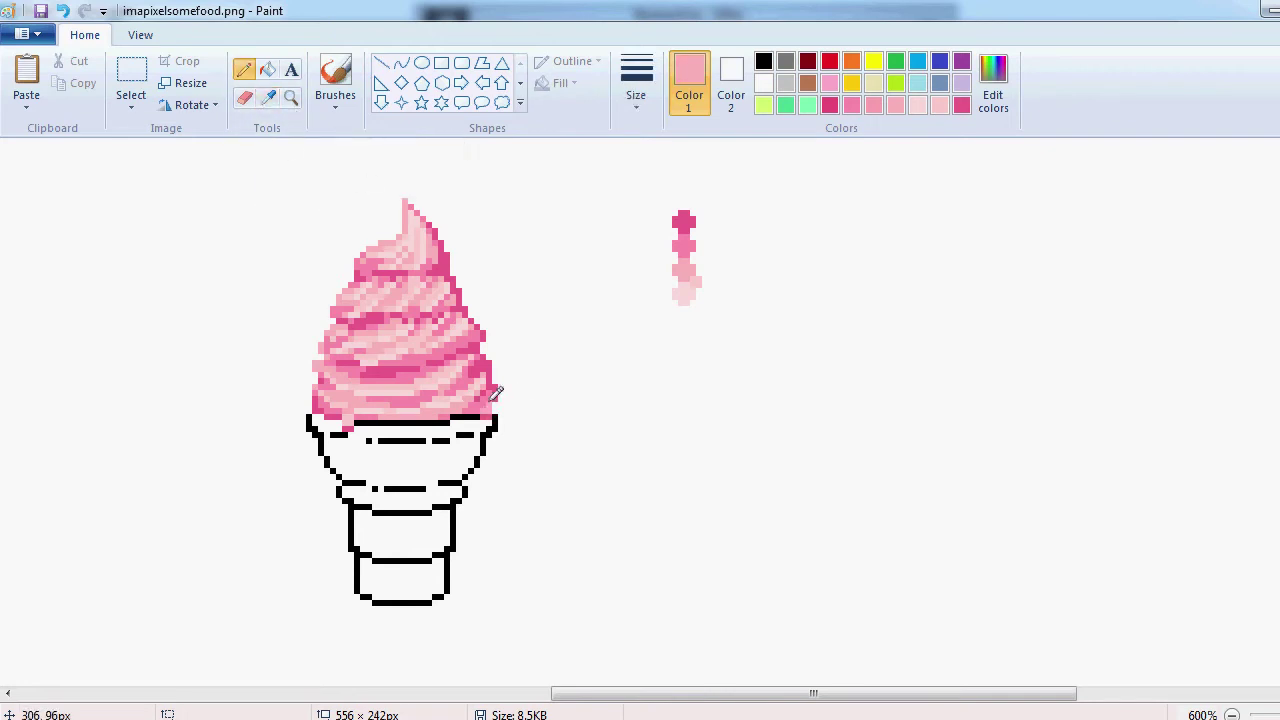
{"action": "left_click", "coordinate": [268, 98]}
{"action": "left_click", "coordinate": [499, 402]}
{"action": "left_click", "coordinate": [268, 98]}
{"action": "left_click", "coordinate": [493, 406]}
Erase the column of pink swatches beside the ice cream.
{"action": "left_click", "coordinate": [244, 100]}
{"action": "left_click_drag", "start_coordinate": [688, 224], "coordinate": [696, 300]}
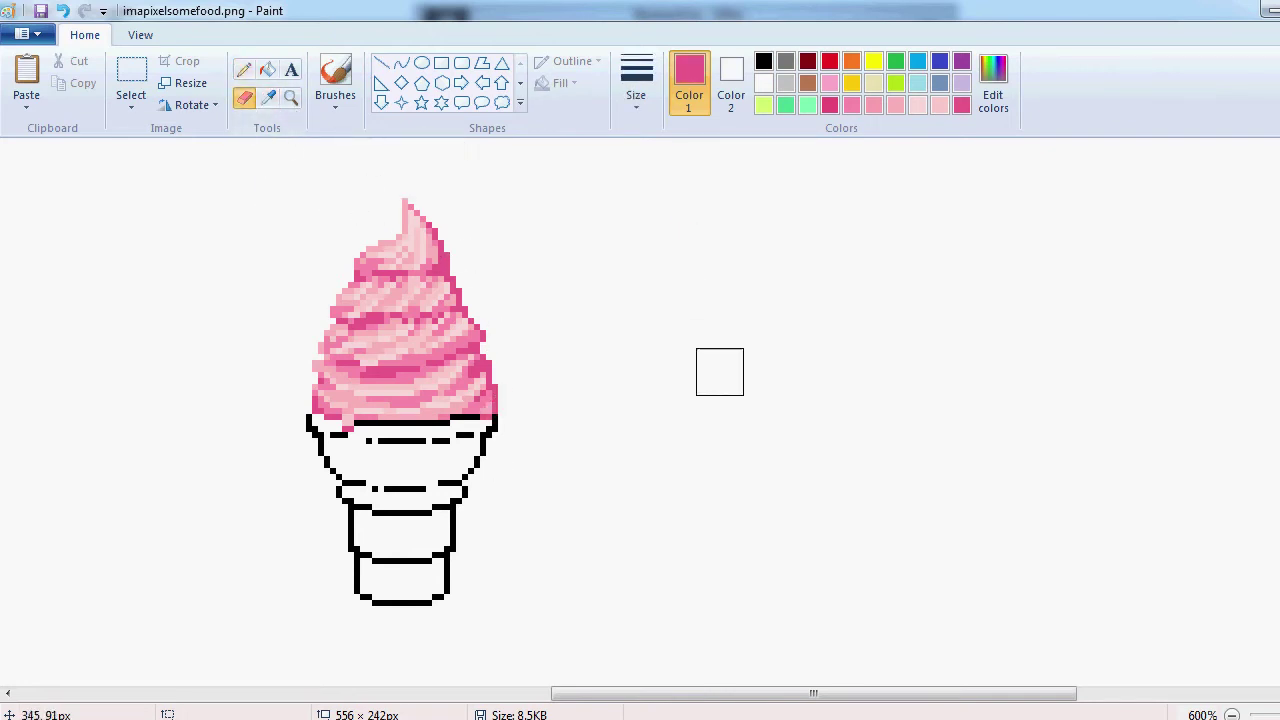
{"action": "left_click", "coordinate": [290, 97]}
{"action": "right_click", "coordinate": [332, 342]}
{"action": "left_click", "coordinate": [352, 243]}
Mix an orange-tan for the cone, testing dabs beside the drawing and undoing the unwanted one.
{"action": "left_click", "coordinate": [993, 85]}
{"action": "left_click", "coordinate": [698, 304]}
{"action": "left_click_drag", "start_coordinate": [897, 360], "coordinate": [898, 300]}
{"action": "left_click", "coordinate": [498, 508]}
{"action": "left_click", "coordinate": [630, 282]}
{"action": "left_click", "coordinate": [1008, 86]}
{"action": "left_click", "coordinate": [709, 263]}
{"action": "left_click", "coordinate": [498, 508]}
{"action": "left_click", "coordinate": [642, 304]}
{"action": "key", "text": "ctrl+z"}
{"action": "left_click", "coordinate": [993, 85]}
{"action": "left_click", "coordinate": [498, 508]}
Mix a light tan of red 245, green 200, blue 131 and a pale yellow, and dab them as cone swatches.
{"action": "left_click", "coordinate": [993, 85]}
{"action": "left_click_drag", "start_coordinate": [881, 313], "coordinate": [885, 270]}
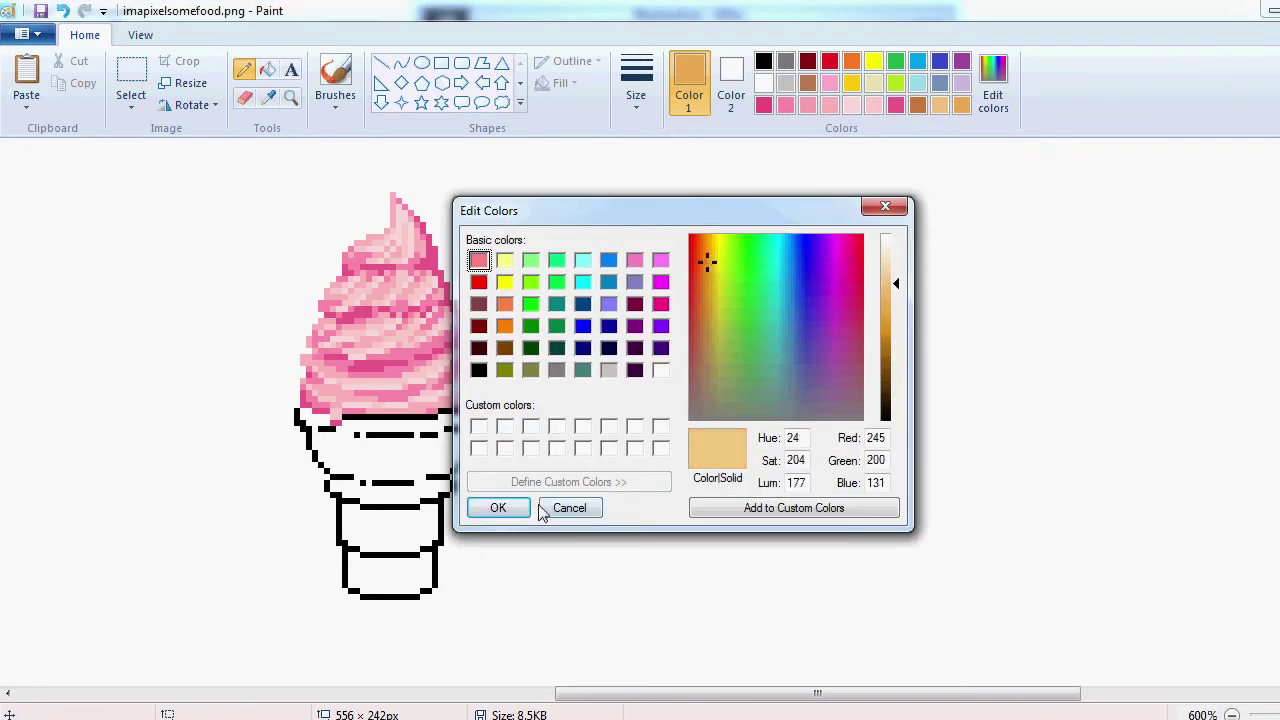
{"action": "left_click", "coordinate": [498, 508]}
{"action": "left_click", "coordinate": [993, 88]}
{"action": "left_click", "coordinate": [498, 508]}
{"action": "left_click", "coordinate": [606, 282]}
{"action": "left_click", "coordinate": [251, 99]}
Fill the cone's black outline and rim lines with the orange-tan swatch, leaving the two short lower crossbars black.
{"action": "left_click", "coordinate": [267, 98]}
{"action": "left_click", "coordinate": [640, 282]}
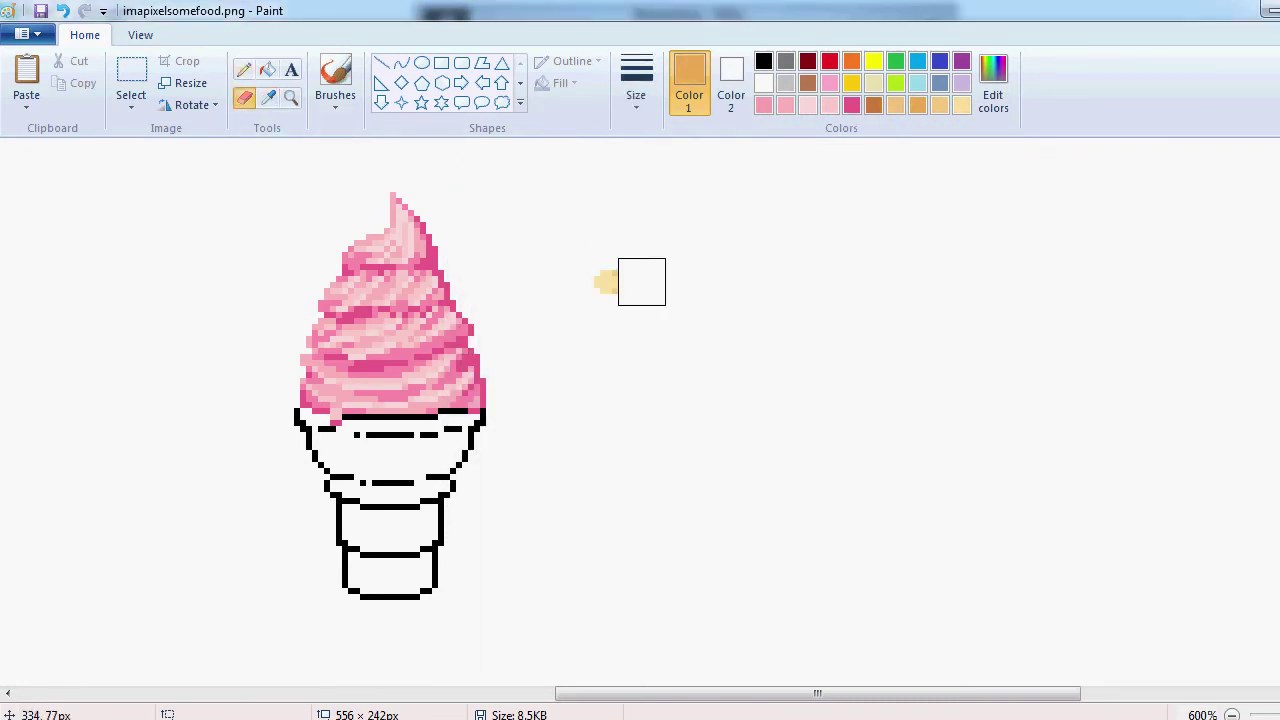
{"action": "left_click", "coordinate": [267, 70]}
{"action": "left_click", "coordinate": [297, 417]}
{"action": "left_click", "coordinate": [309, 437]}
{"action": "left_click", "coordinate": [429, 435]}
{"action": "left_click", "coordinate": [453, 429]}
{"action": "left_click", "coordinate": [453, 411]}
{"action": "left_click", "coordinate": [483, 417]}
{"action": "left_click", "coordinate": [438, 477]}
{"action": "left_click", "coordinate": [393, 483]}
{"action": "left_click", "coordinate": [342, 477]}
{"action": "left_click", "coordinate": [327, 486]}
{"action": "left_click", "coordinate": [337, 495]}
{"action": "left_click", "coordinate": [390, 597]}
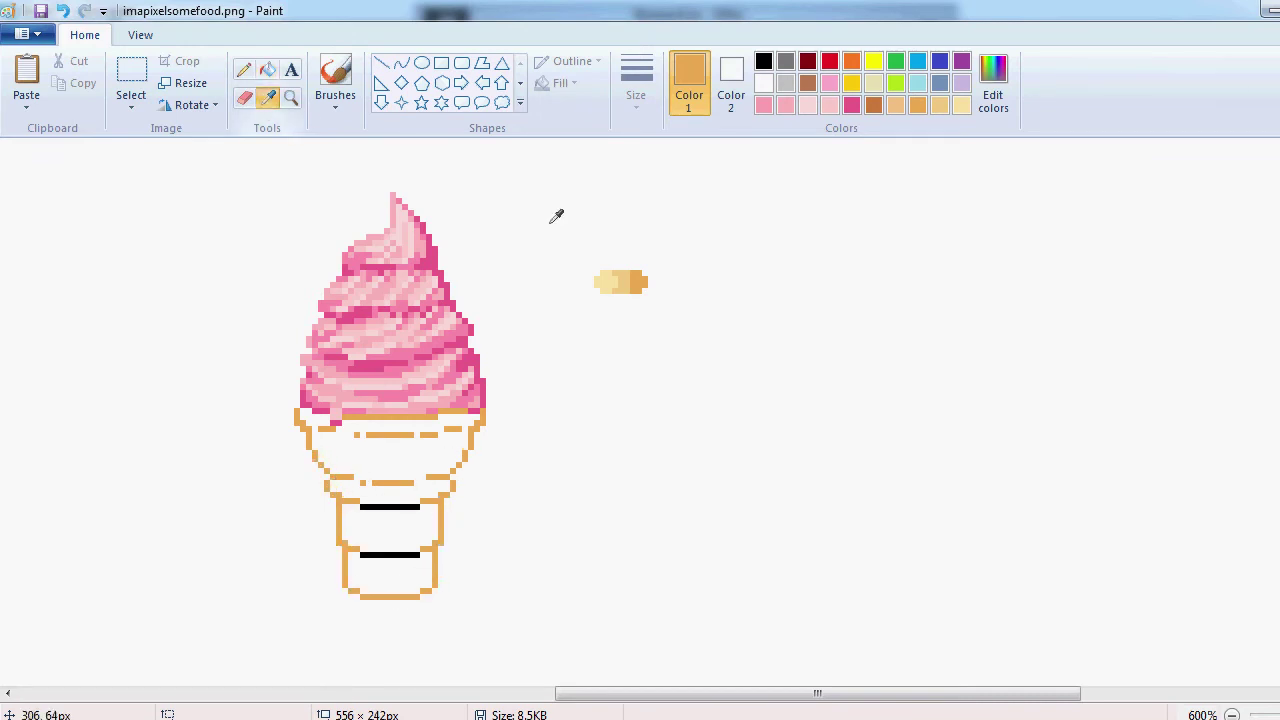
Fill the cone's bowl and bottom section with the pale yellow swatch.
{"action": "left_click", "coordinate": [267, 98]}
{"action": "left_click", "coordinate": [606, 282]}
{"action": "left_click", "coordinate": [396, 460]}
{"action": "left_click", "coordinate": [390, 573]}
Shade the cone's left edge and fill a shadow area along its right side with the light tan swatch.
{"action": "left_click", "coordinate": [267, 98]}
{"action": "left_click", "coordinate": [622, 282]}
{"action": "left_click", "coordinate": [243, 68]}
{"action": "left_click", "coordinate": [636, 95]}
{"action": "left_click", "coordinate": [682, 140]}
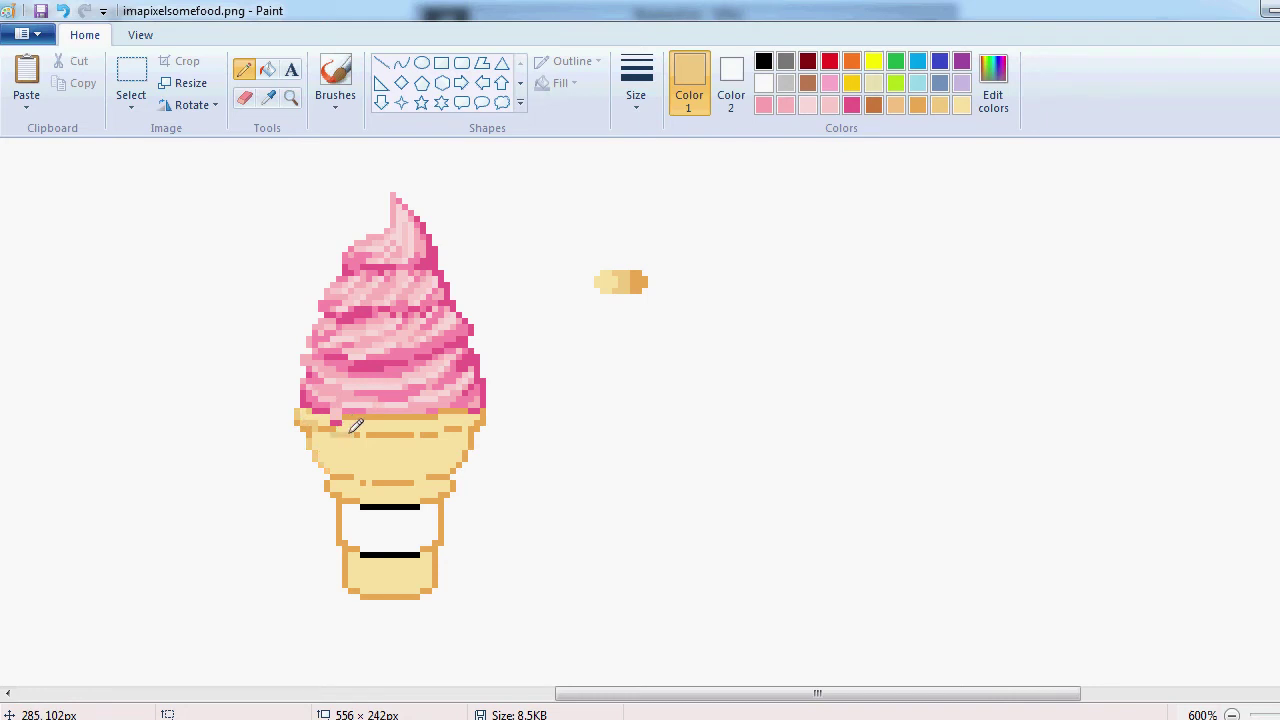
{"action": "mouse_move", "coordinate": [447, 417]}
{"action": "left_mouse_down"}
{"action": "mouse_move", "coordinate": [431, 444]}
{"action": "mouse_move", "coordinate": [411, 477]}
{"action": "left_mouse_up"}
{"action": "left_click", "coordinate": [267, 69]}
{"action": "left_click", "coordinate": [447, 450]}
{"action": "key", "text": "p"}
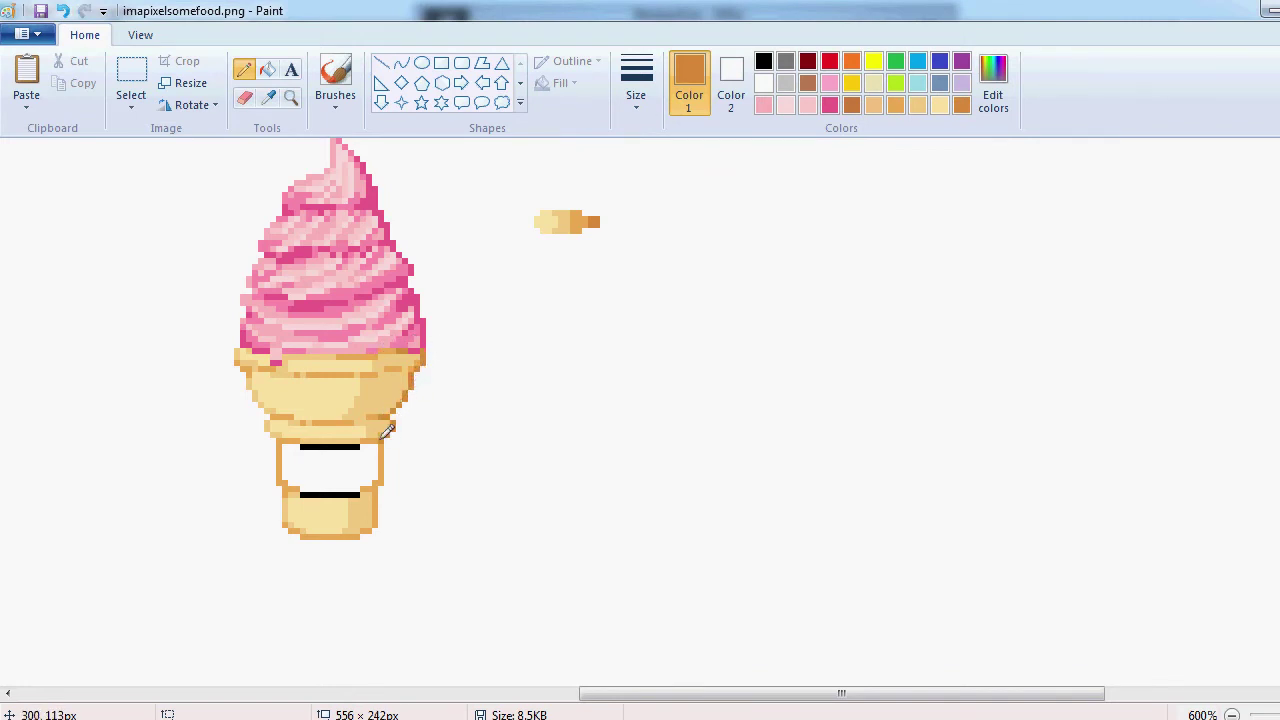
Darken the cone's right edge with dark orange and add an orange-tan shadow just inside it.
{"action": "mouse_move", "coordinate": [377, 357]}
{"action": "left_mouse_down"}
{"action": "mouse_move", "coordinate": [357, 357]}
{"action": "mouse_move", "coordinate": [394, 401]}
{"action": "left_mouse_up"}
{"action": "left_click", "coordinate": [270, 99]}
{"action": "left_click", "coordinate": [410, 368]}
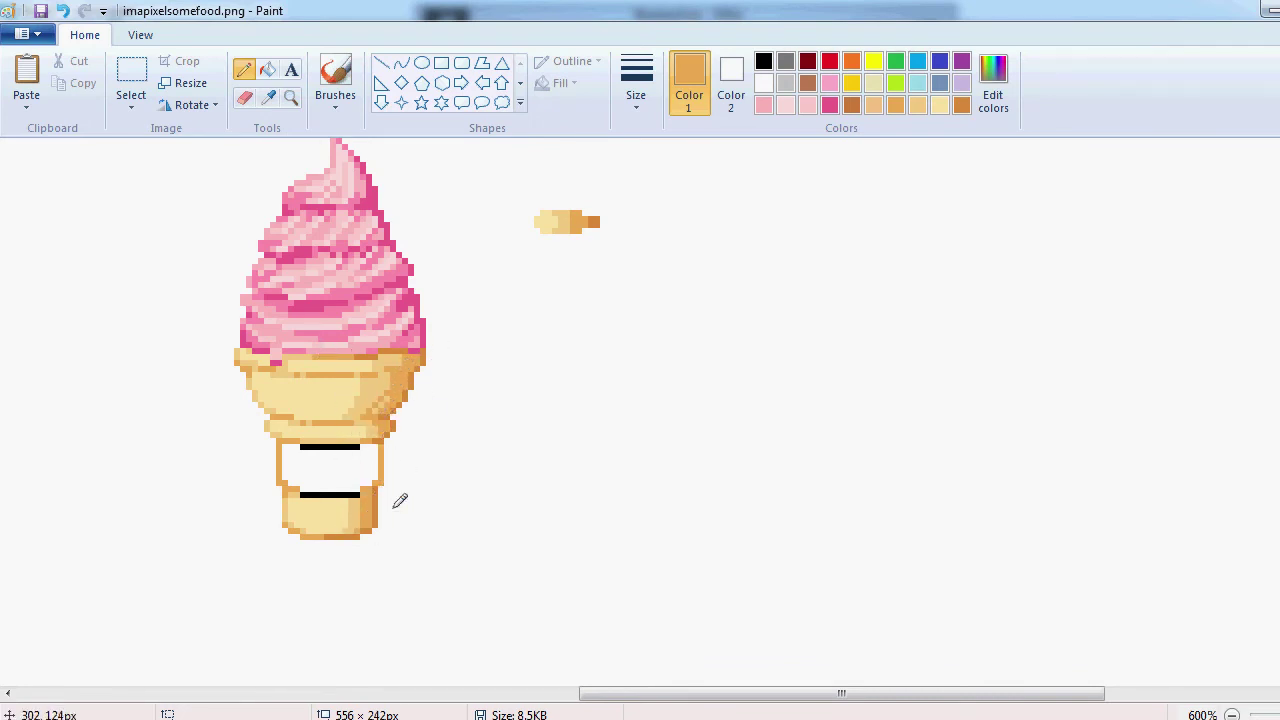
Dither the cone's bottom section in a checkerboard pattern with the sampled light tan.
{"action": "left_click", "coordinate": [268, 97]}
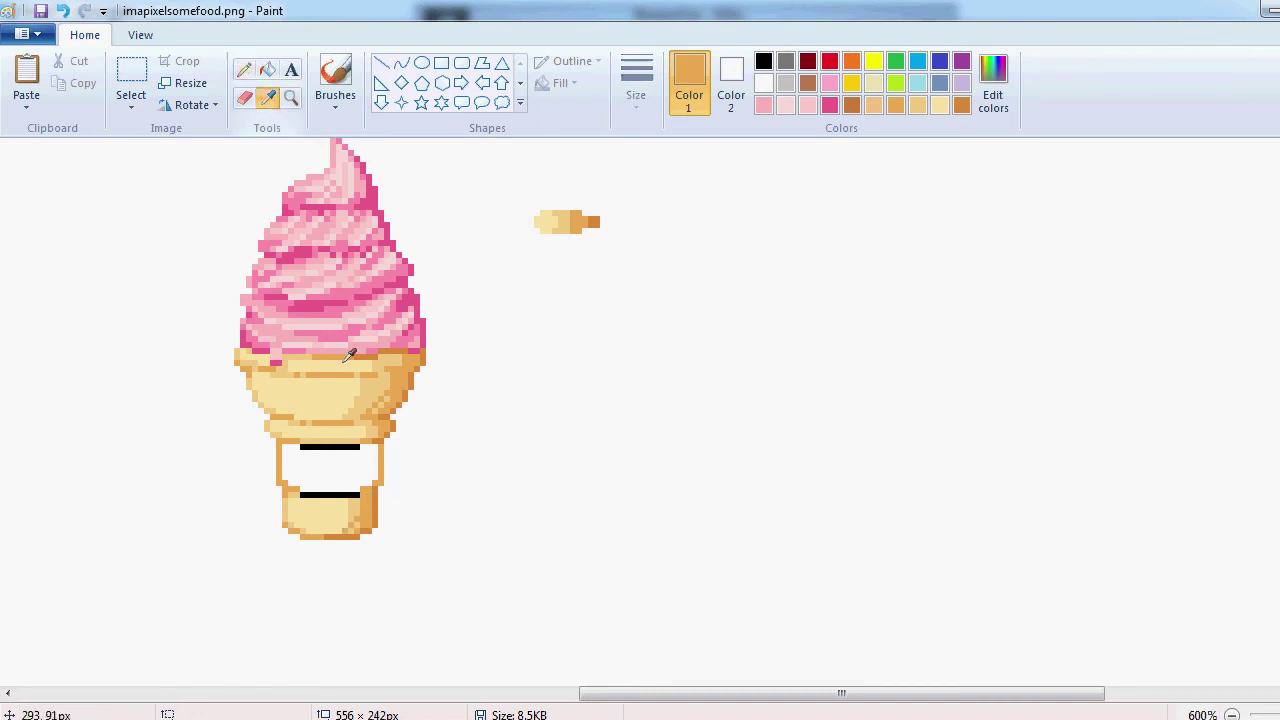
{"action": "left_click", "coordinate": [341, 520]}
{"action": "left_click_drag", "start_coordinate": [291, 513], "coordinate": [310, 531]}
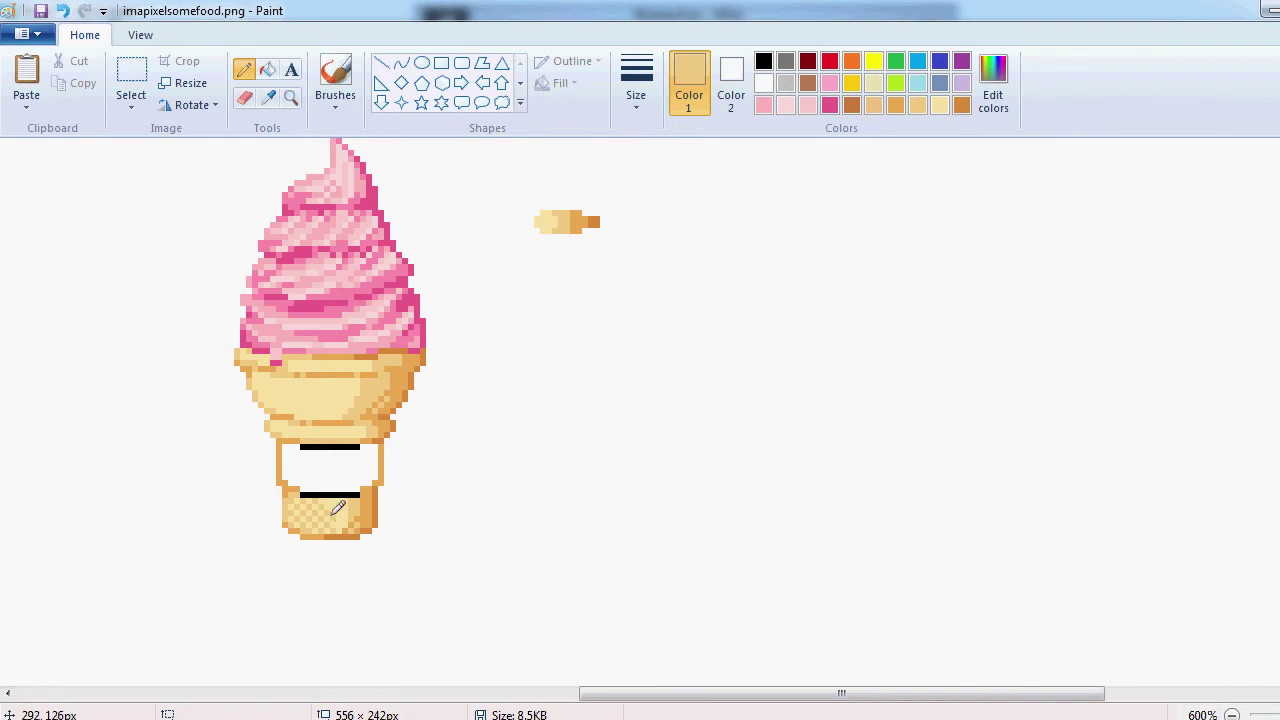
{"action": "scroll", "coordinate": [345, 460], "scroll_direction": "down", "scroll_amount": 5}
{"action": "scroll", "coordinate": [337, 417], "scroll_direction": "up", "scroll_amount": 5}
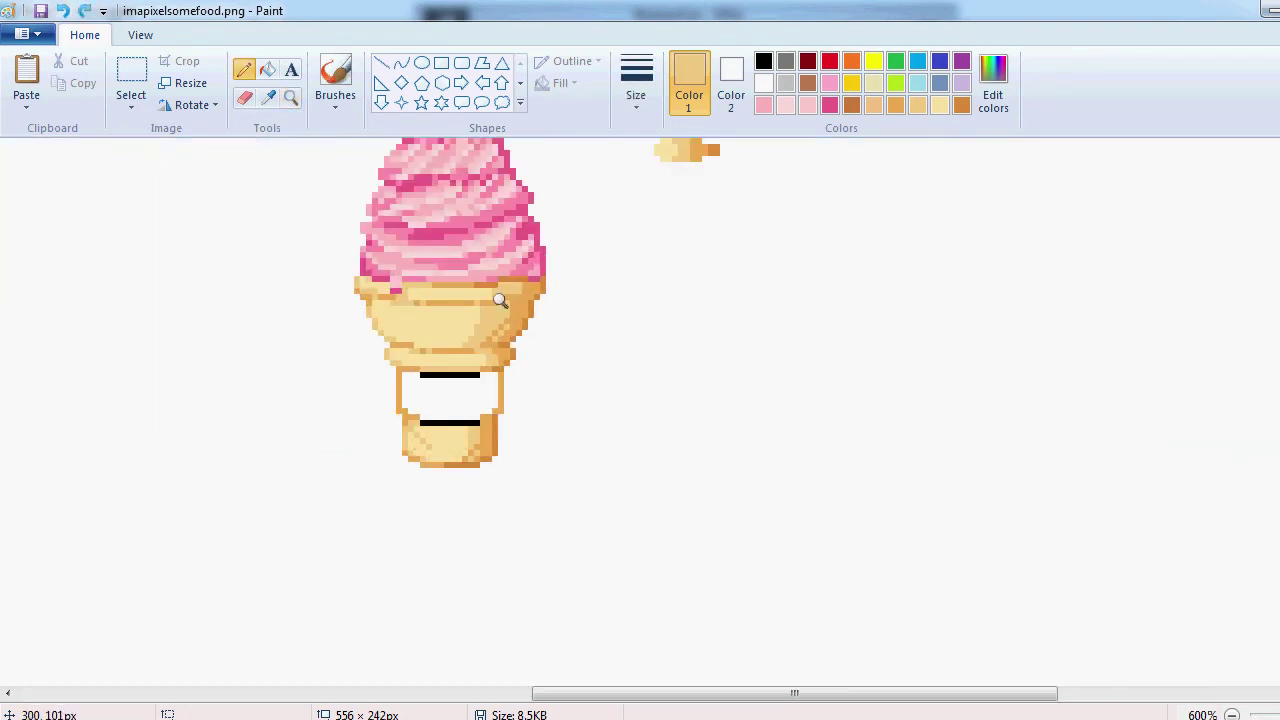
{"action": "left_click_drag", "start_coordinate": [424, 442], "coordinate": [436, 455]}
Sample the orange-tan and dither it into the right side of the cone's bottom section.
{"action": "left_click", "coordinate": [268, 98]}
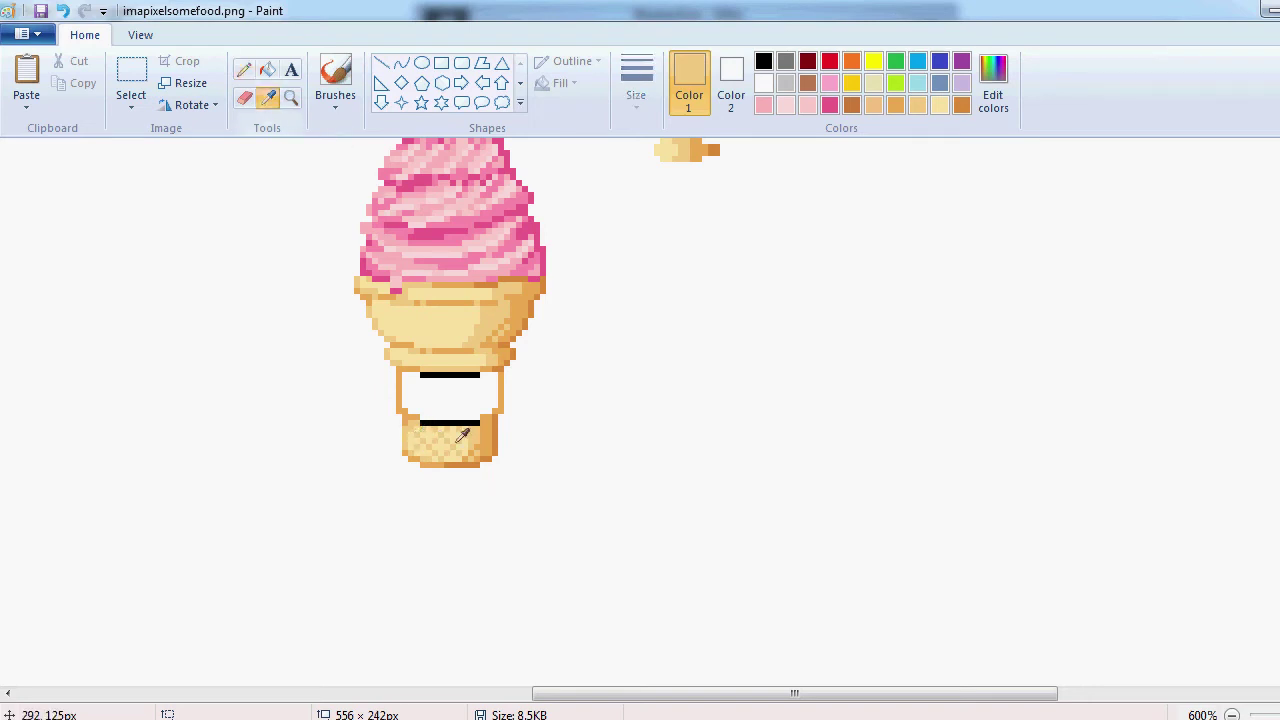
{"action": "left_click", "coordinate": [482, 440]}
{"action": "left_click", "coordinate": [476, 433]}
Examine the whole ice cream and its cone shading at several zoom levels.
{"action": "left_click", "coordinate": [291, 98]}
{"action": "right_click", "coordinate": [309, 316]}
{"action": "right_click", "coordinate": [309, 316]}
{"action": "right_click", "coordinate": [309, 316]}
{"action": "right_click", "coordinate": [309, 316]}
{"action": "left_click", "coordinate": [310, 316]}
{"action": "right_click", "coordinate": [310, 316]}
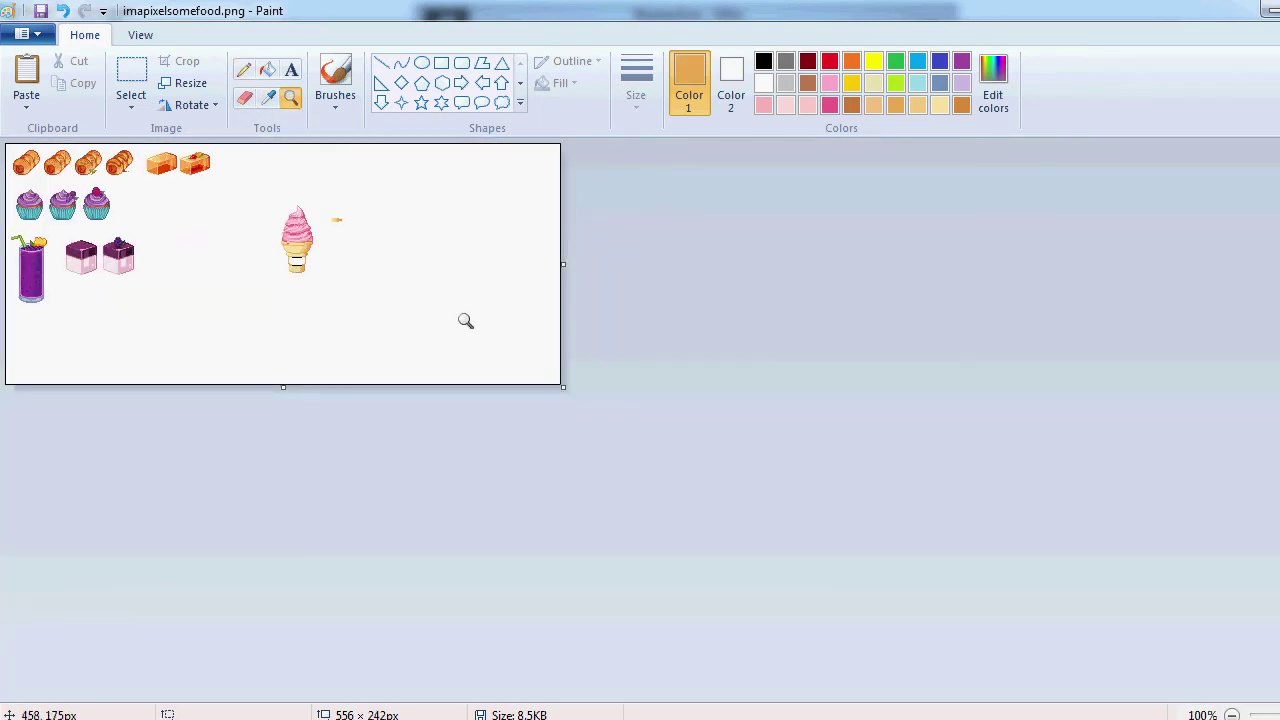
{"action": "left_click", "coordinate": [466, 320]}
{"action": "left_click", "coordinate": [640, 368]}
{"action": "left_click", "coordinate": [640, 368]}
{"action": "left_click", "coordinate": [640, 368]}
{"action": "left_click", "coordinate": [268, 99]}
{"action": "left_click", "coordinate": [454, 345]}
{"action": "left_click", "coordinate": [289, 98]}
{"action": "right_click", "coordinate": [323, 357]}
{"action": "left_click", "coordinate": [299, 280]}
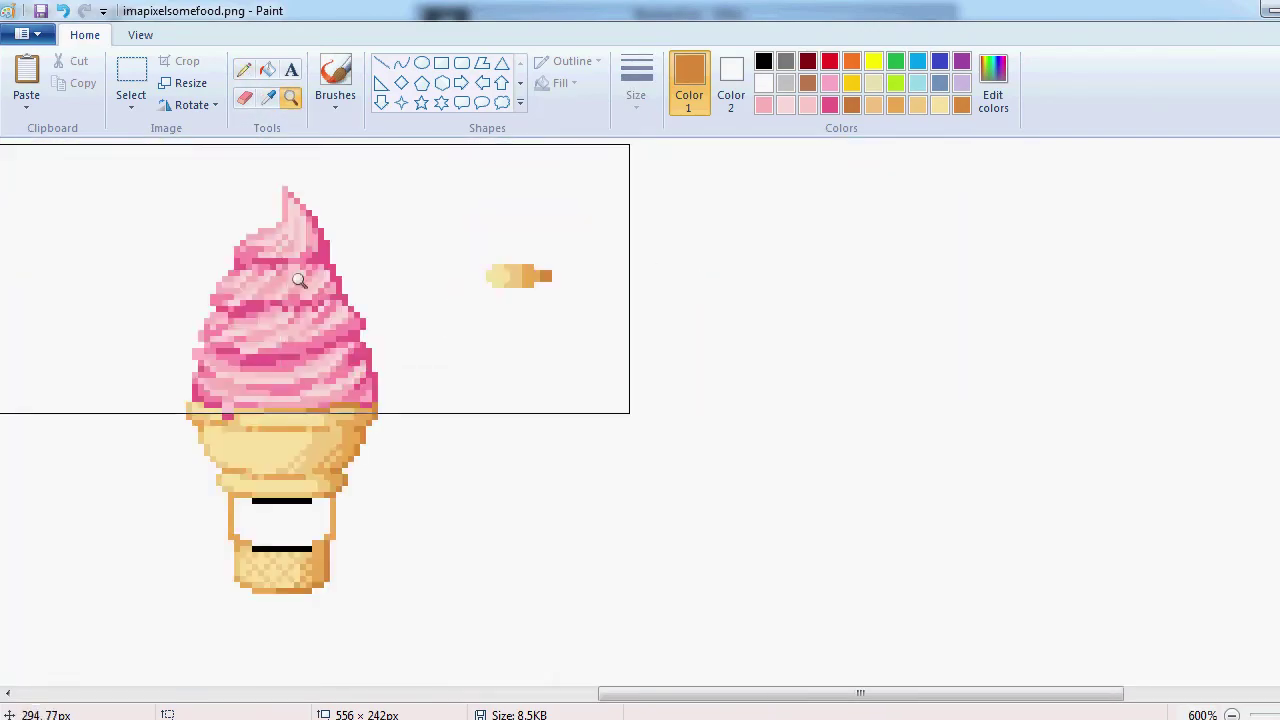
{"action": "right_click", "coordinate": [299, 280]}
Fill the pale yellow area of the cone's bowl with the sampled light tan.
{"action": "left_click", "coordinate": [275, 99]}
{"action": "left_click", "coordinate": [436, 456]}
{"action": "left_click", "coordinate": [268, 70]}
{"action": "left_click", "coordinate": [426, 461]}
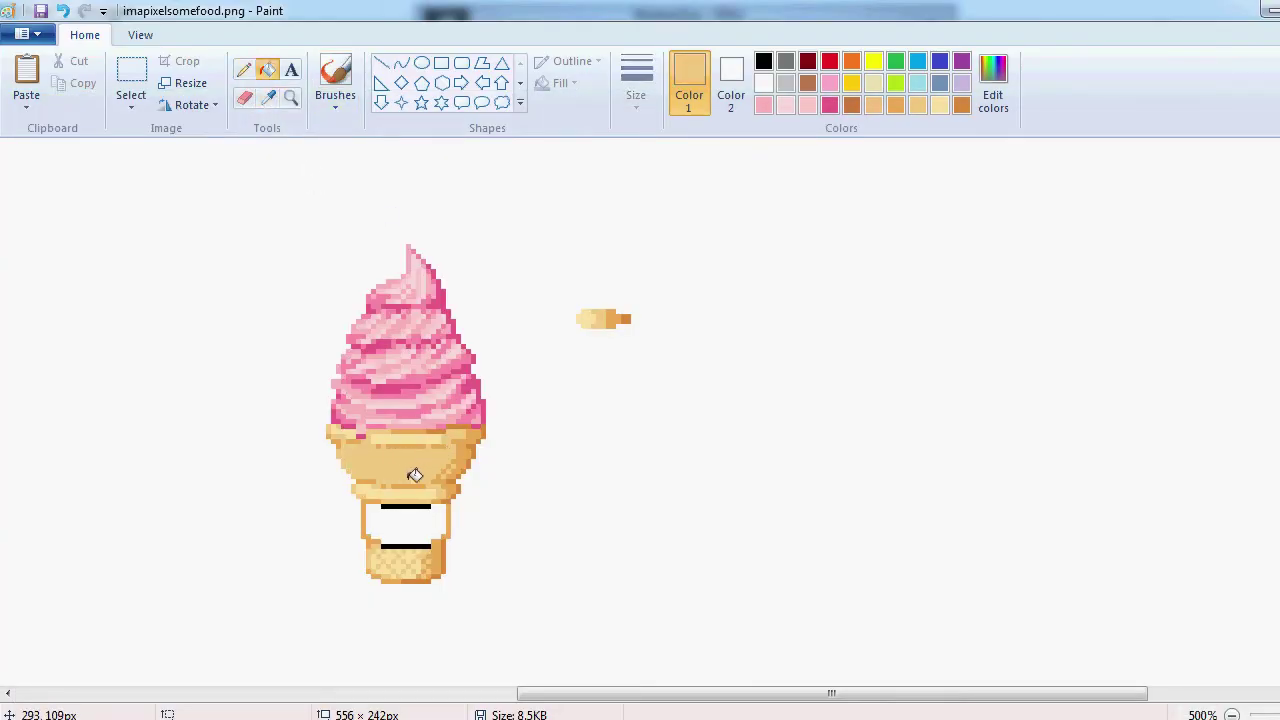
Extend the orange-tan shadow beneath the rim and along the right side of the bowl.
{"action": "left_click", "coordinate": [243, 68]}
{"action": "left_click", "coordinate": [268, 97]}
{"action": "left_click", "coordinate": [396, 438]}
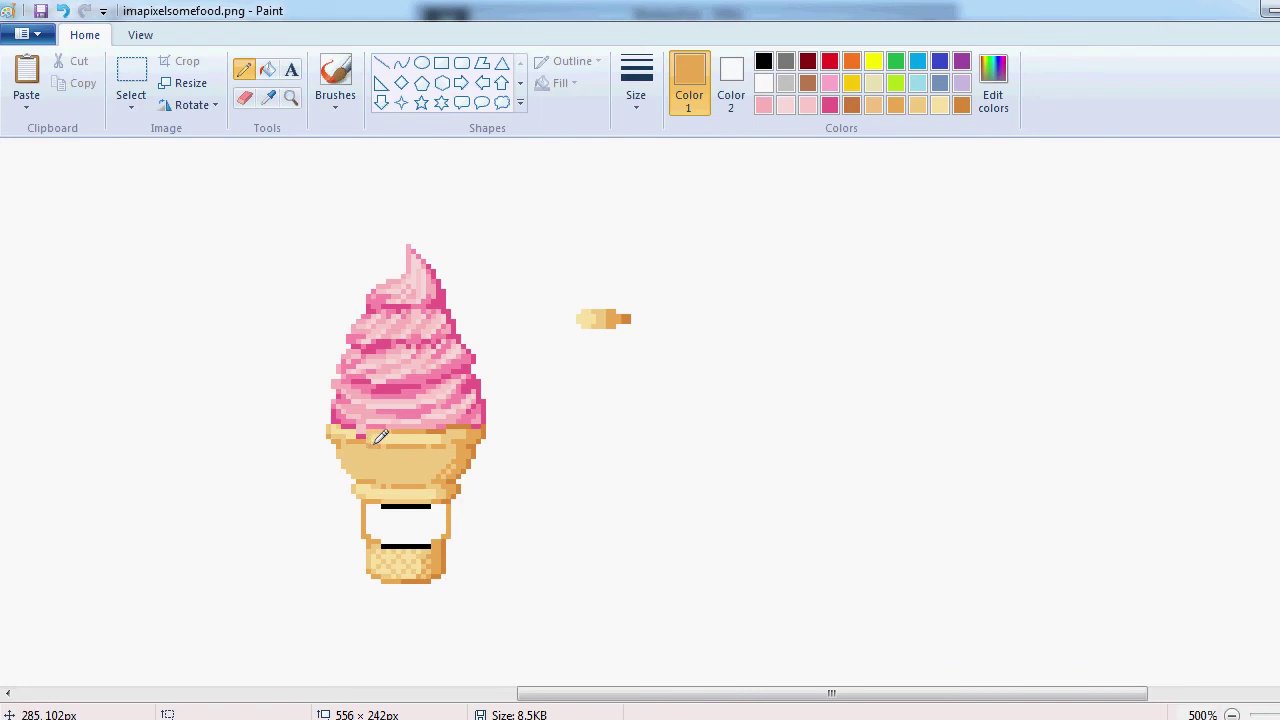
{"action": "left_click_drag", "start_coordinate": [402, 450], "coordinate": [447, 450]}
{"action": "left_click", "coordinate": [445, 461]}
Shade the lower edge of the narrow band beneath the bowl with the sampled light tan.
{"action": "left_click", "coordinate": [291, 98]}
{"action": "right_click", "coordinate": [450, 400]}
{"action": "left_click", "coordinate": [637, 309]}
{"action": "left_click", "coordinate": [268, 98]}
{"action": "left_click", "coordinate": [445, 214]}
{"action": "left_click", "coordinate": [268, 98]}
{"action": "left_click", "coordinate": [250, 434]}
{"action": "left_click_drag", "start_coordinate": [189, 428], "coordinate": [261, 428]}
Dither the right end of the cone's rim with the sampled pale yellow.
{"action": "left_click", "coordinate": [268, 98]}
{"action": "left_click", "coordinate": [267, 359]}
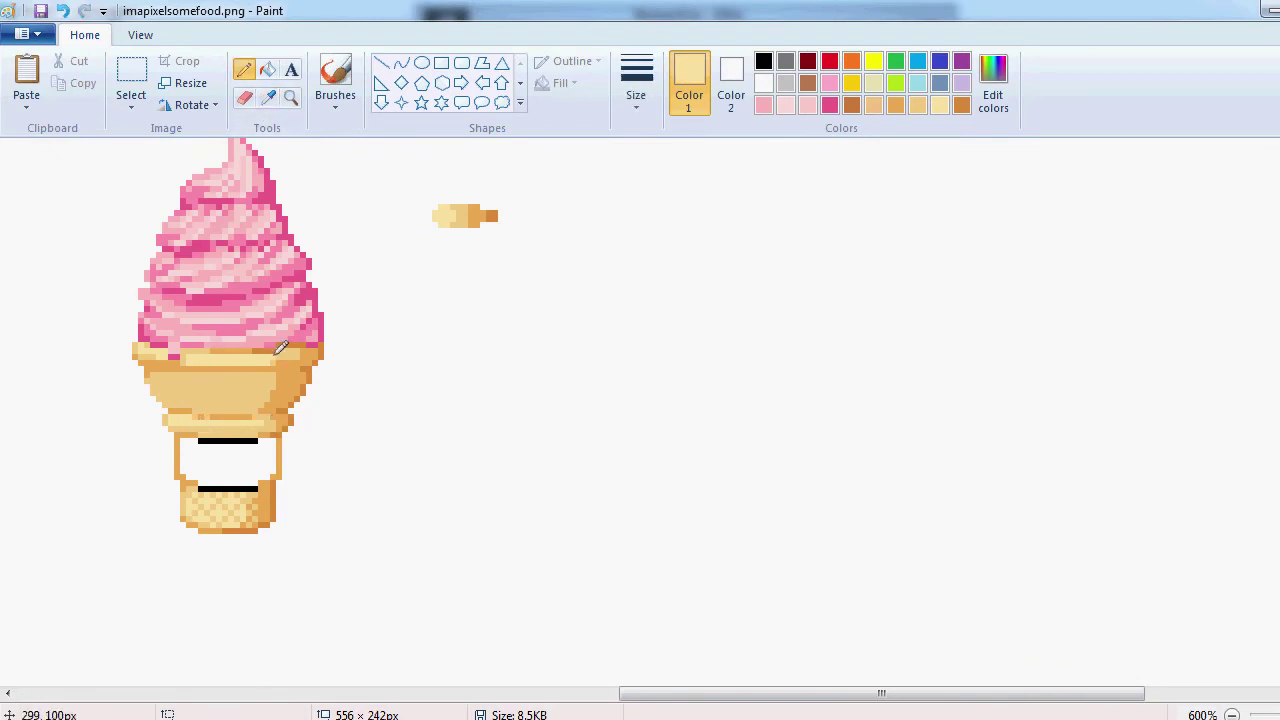
{"action": "left_click", "coordinate": [268, 97]}
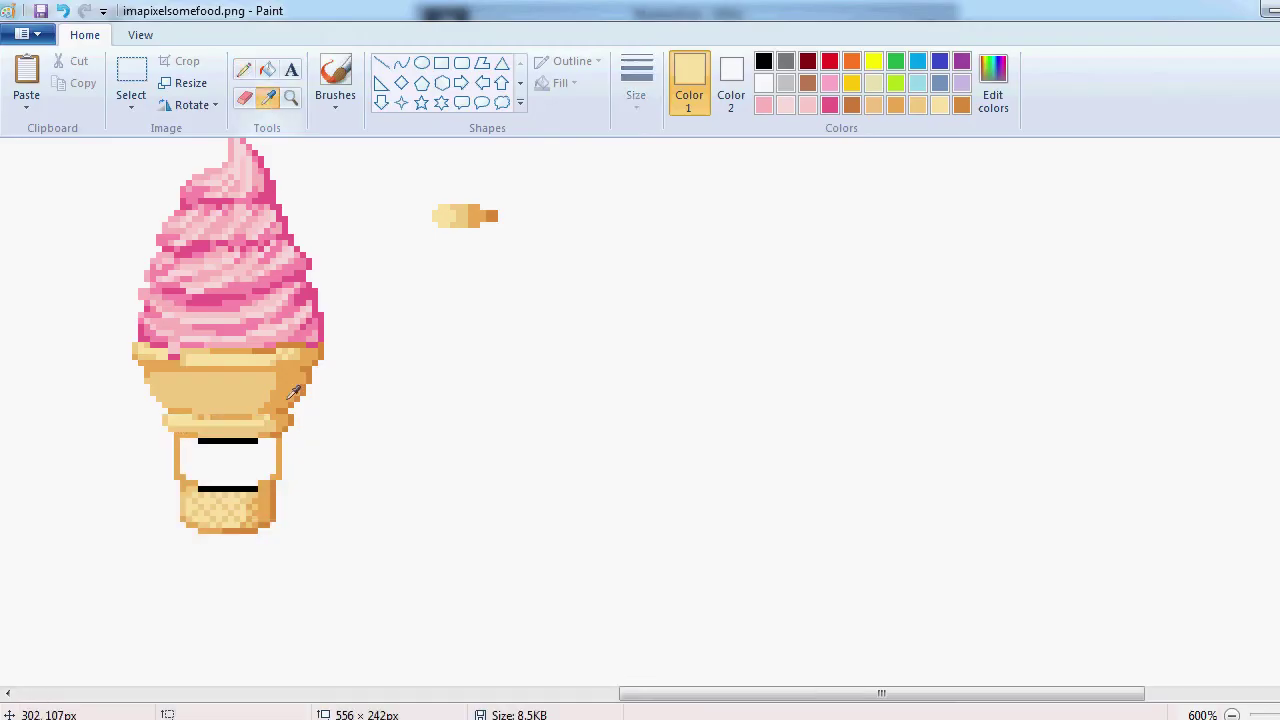
{"action": "left_click", "coordinate": [300, 380]}
Redraw the side outlines of the blank sleeve below the bowl in the sampled black.
{"action": "mouse_move", "coordinate": [178, 425]}
{"action": "left_mouse_down"}
{"action": "mouse_move", "coordinate": [290, 425]}
{"action": "mouse_move", "coordinate": [203, 428]}
{"action": "mouse_move", "coordinate": [183, 463]}
{"action": "left_mouse_up"}
{"action": "left_click", "coordinate": [268, 98]}
{"action": "left_click", "coordinate": [282, 417]}
{"action": "left_click", "coordinate": [268, 97]}
{"action": "left_click", "coordinate": [226, 440]}
{"action": "key", "text": "ctrl+z"}
{"action": "left_click_drag", "start_coordinate": [277, 476], "coordinate": [279, 430]}
{"action": "left_click", "coordinate": [273, 435]}
{"action": "key", "text": "ctrl+z"}
{"action": "left_click_drag", "start_coordinate": [279, 477], "coordinate": [278, 438]}
Darken the lower edge of the band beneath the bowl with the sampled brown and touch up its tan shading.
{"action": "left_click", "coordinate": [268, 97]}
{"action": "left_click", "coordinate": [272, 420]}
{"action": "left_click", "coordinate": [268, 97]}
{"action": "left_click", "coordinate": [226, 428]}
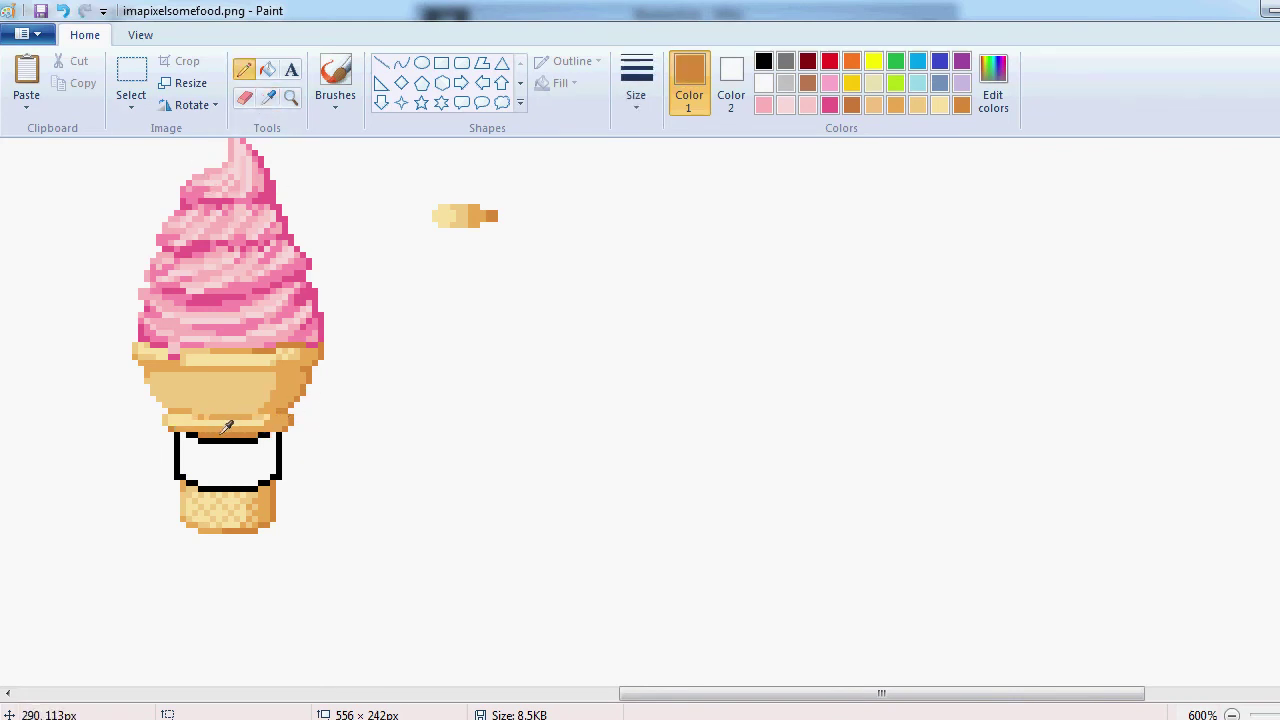
{"action": "left_click", "coordinate": [268, 97]}
{"action": "left_click", "coordinate": [276, 421]}
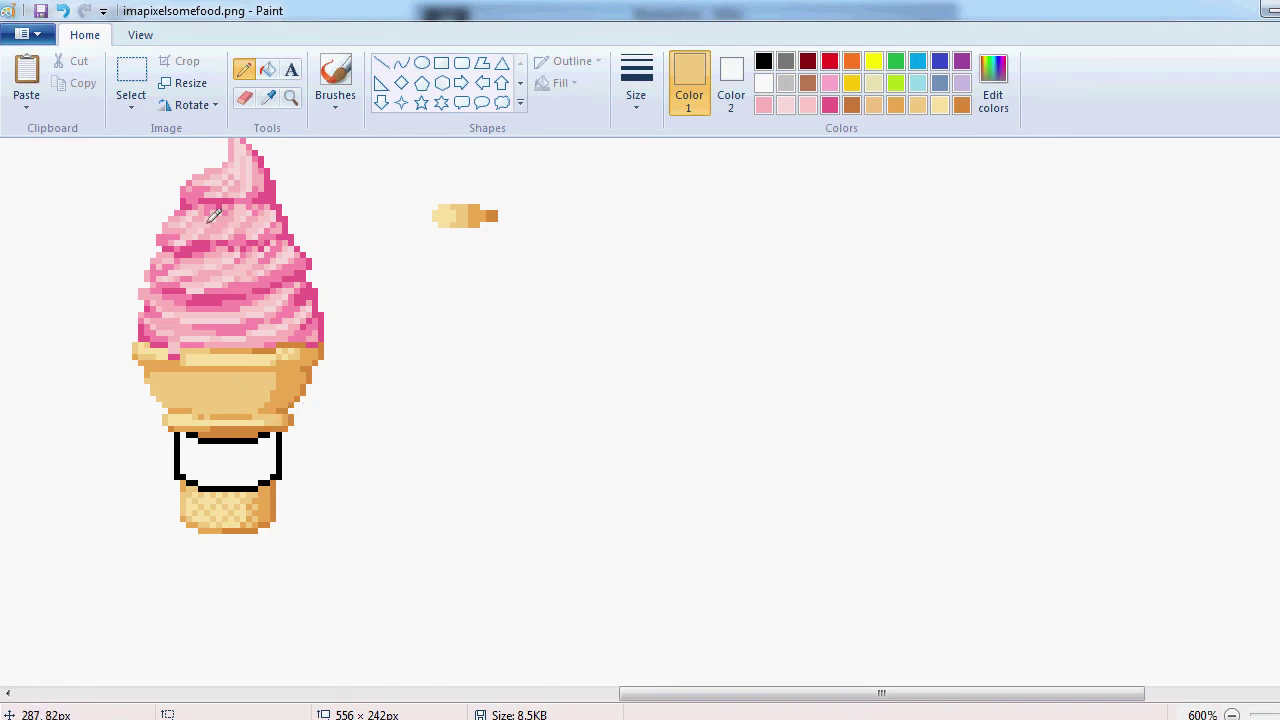
{"action": "left_click", "coordinate": [268, 97]}
{"action": "left_click", "coordinate": [258, 398]}
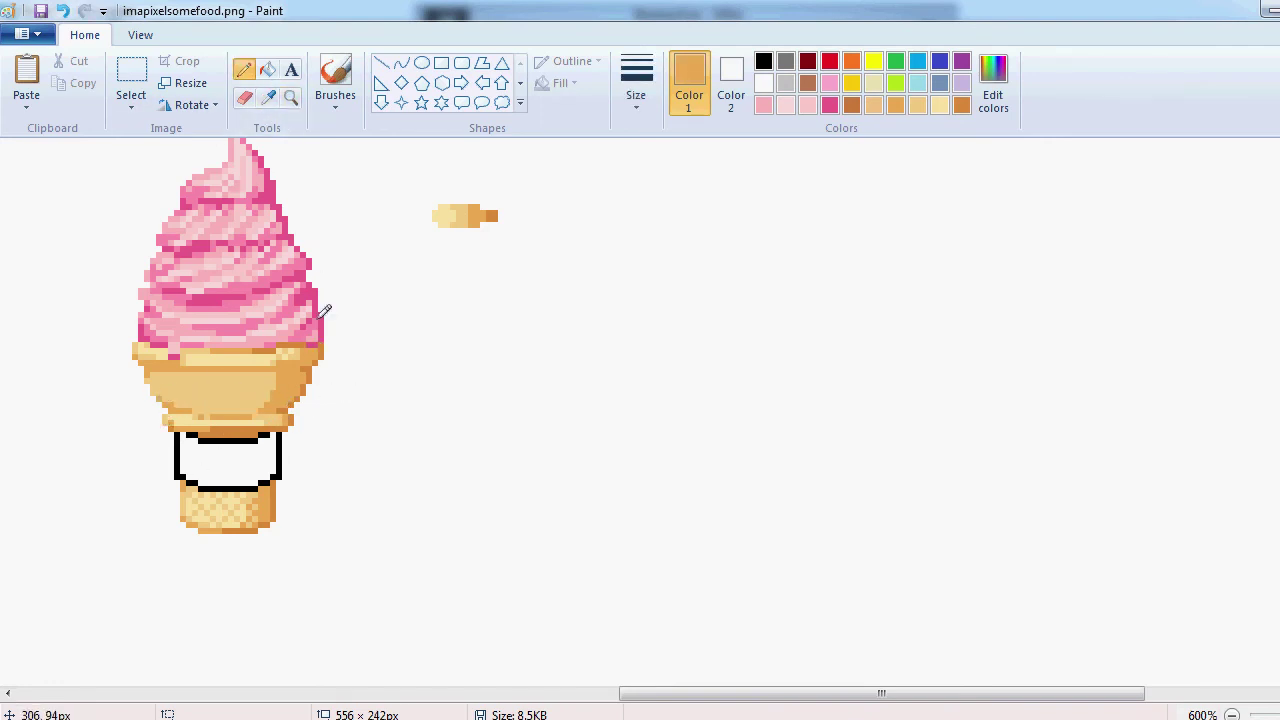
Darken parts of the shadow line beneath the cone's rim with the sampled dark brown.
{"action": "left_click", "coordinate": [291, 97]}
{"action": "right_click", "coordinate": [314, 302]}
{"action": "left_click", "coordinate": [316, 300]}
{"action": "left_click", "coordinate": [268, 97]}
{"action": "left_click", "coordinate": [456, 315]}
{"action": "left_click", "coordinate": [291, 97]}
{"action": "right_click", "coordinate": [279, 246]}
{"action": "left_click", "coordinate": [584, 340]}
{"action": "left_click", "coordinate": [417, 360]}
{"action": "key", "text": "alt+Tab"}
{"action": "key", "text": "alt+Tab"}
{"action": "left_click", "coordinate": [268, 97]}
{"action": "left_click", "coordinate": [535, 287]}
{"action": "left_click_drag", "start_coordinate": [331, 301], "coordinate": [345, 301]}
{"action": "left_click_drag", "start_coordinate": [429, 302], "coordinate": [444, 302]}
{"action": "left_click_drag", "start_coordinate": [471, 301], "coordinate": [501, 299]}
Shade the right side of the cone's bowl with the dark brown.
{"action": "left_click", "coordinate": [290, 97]}
{"action": "right_click", "coordinate": [332, 310]}
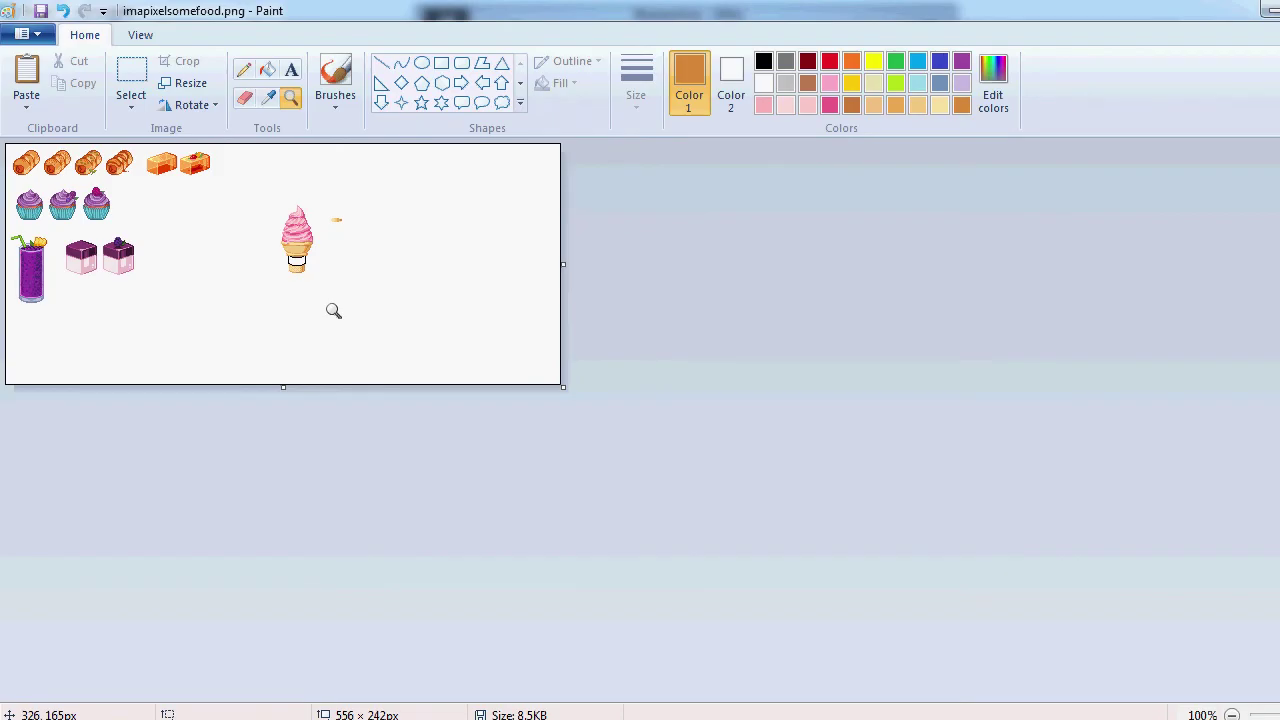
{"action": "left_click", "coordinate": [333, 311]}
{"action": "left_click", "coordinate": [405, 308]}
{"action": "left_click_drag", "start_coordinate": [481, 319], "coordinate": [401, 322]}
Dither a highlight on the left side of the bowl with the sampled pale yellow.
{"action": "left_click", "coordinate": [291, 98]}
{"action": "right_click", "coordinate": [383, 300]}
{"action": "right_click", "coordinate": [383, 300]}
{"action": "left_click", "coordinate": [427, 400]}
{"action": "left_click", "coordinate": [427, 400]}
{"action": "left_click", "coordinate": [268, 98]}
{"action": "left_click", "coordinate": [300, 293]}
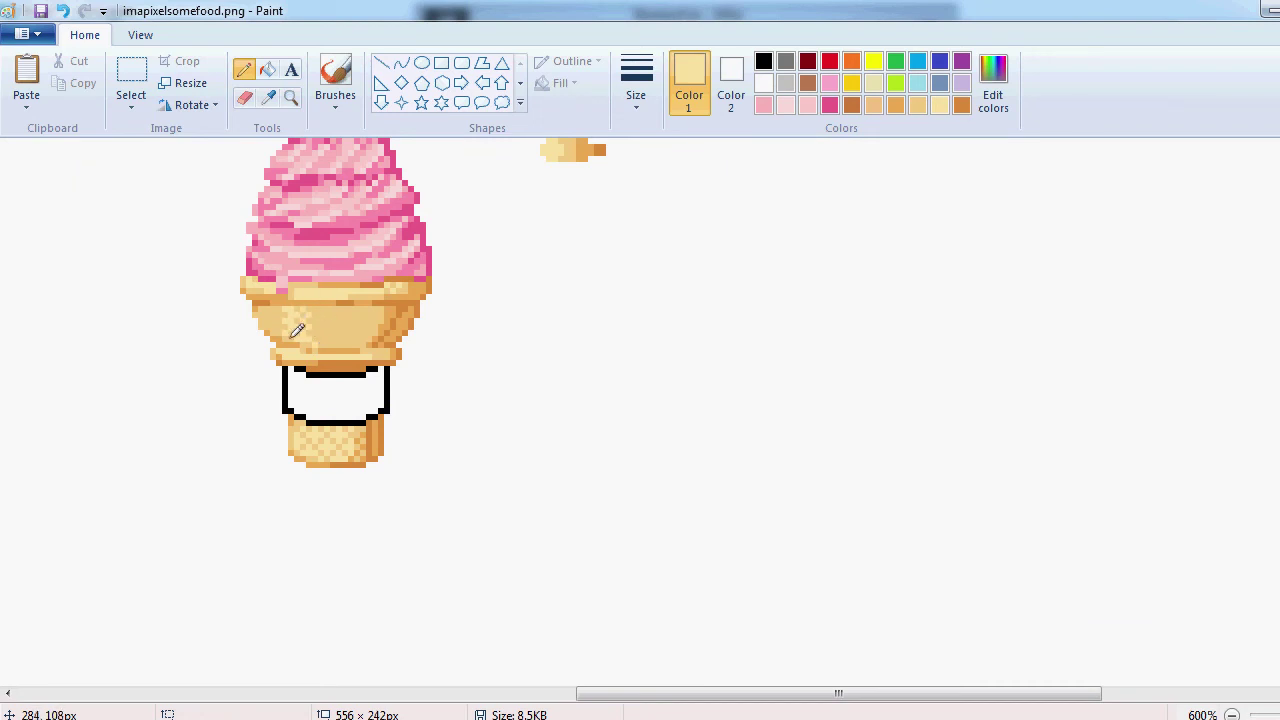
Recolour every segment of the sleeve's black outline with light grey using the fill tool.
{"action": "left_click", "coordinate": [291, 98]}
{"action": "right_click", "coordinate": [318, 347]}
{"action": "right_click", "coordinate": [318, 347]}
{"action": "right_click", "coordinate": [318, 347]}
{"action": "left_click", "coordinate": [451, 298]}
{"action": "left_click", "coordinate": [451, 298]}
{"action": "left_click", "coordinate": [268, 70]}
{"action": "left_click", "coordinate": [786, 61]}
{"action": "left_click", "coordinate": [786, 83]}
{"action": "left_click", "coordinate": [335, 376]}
{"action": "left_click", "coordinate": [362, 381]}
{"action": "left_click", "coordinate": [408, 404]}
{"action": "left_click", "coordinate": [396, 416]}
{"action": "left_click", "coordinate": [345, 421]}
{"action": "left_click", "coordinate": [323, 402]}
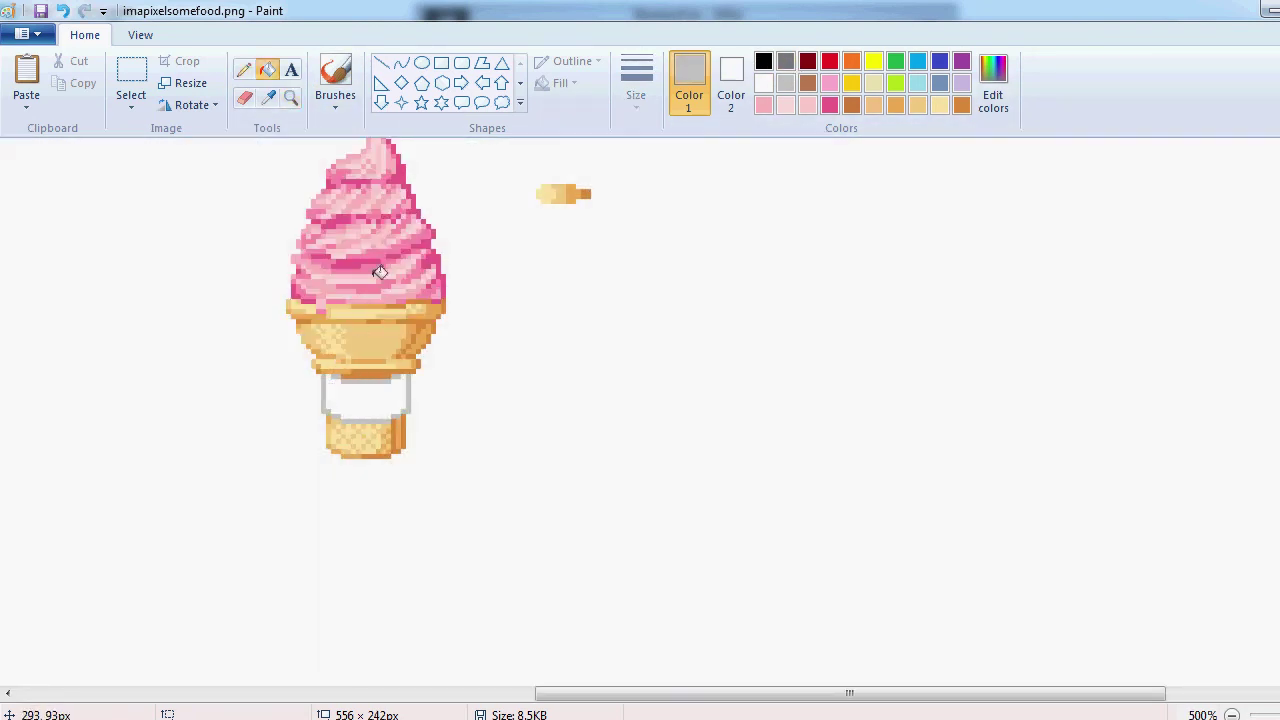
Draw a shadow boundary along the sleeve's right side and fill the enclosed strip with light grey.
{"action": "left_click", "coordinate": [244, 70]}
{"action": "mouse_move", "coordinate": [342, 376]}
{"action": "left_mouse_down"}
{"action": "mouse_move", "coordinate": [402, 373]}
{"action": "mouse_move", "coordinate": [398, 414]}
{"action": "left_mouse_up"}
{"action": "left_click", "coordinate": [268, 70]}
{"action": "left_click", "coordinate": [391, 394]}
Mix a lighter grey and use it to outline and fill the sleeve's middle shadow area.
{"action": "left_click", "coordinate": [244, 70]}
{"action": "left_click", "coordinate": [993, 90]}
{"action": "left_click_drag", "start_coordinate": [883, 277], "coordinate": [883, 263]}
{"action": "left_click", "coordinate": [511, 493]}
{"action": "key", "text": "ctrl+z"}
{"action": "mouse_move", "coordinate": [403, 387]}
{"action": "left_mouse_down"}
{"action": "mouse_move", "coordinate": [403, 404]}
{"action": "mouse_move", "coordinate": [363, 416]}
{"action": "mouse_move", "coordinate": [388, 406]}
{"action": "left_mouse_up"}
{"action": "left_click", "coordinate": [268, 70]}
{"action": "left_click", "coordinate": [373, 398]}
Mix a still paler grey, fill the sleeve's lit left area, and add a thin stripe in the sampled mid grey.
{"action": "left_click", "coordinate": [244, 70]}
{"action": "left_click", "coordinate": [995, 86]}
{"action": "left_click_drag", "start_coordinate": [893, 262], "coordinate": [893, 252]}
{"action": "left_click", "coordinate": [498, 508]}
{"action": "left_click", "coordinate": [268, 70]}
{"action": "left_click", "coordinate": [343, 398]}
{"action": "left_click", "coordinate": [268, 98]}
{"action": "left_click", "coordinate": [371, 396]}
{"action": "mouse_move", "coordinate": [354, 382]}
{"action": "left_mouse_down"}
{"action": "mouse_move", "coordinate": [354, 406]}
{"action": "mouse_move", "coordinate": [323, 408]}
{"action": "left_mouse_up"}
Erase the tan colour swatches beside the ice cream.
{"action": "left_click", "coordinate": [291, 98]}
{"action": "right_click", "coordinate": [319, 282]}
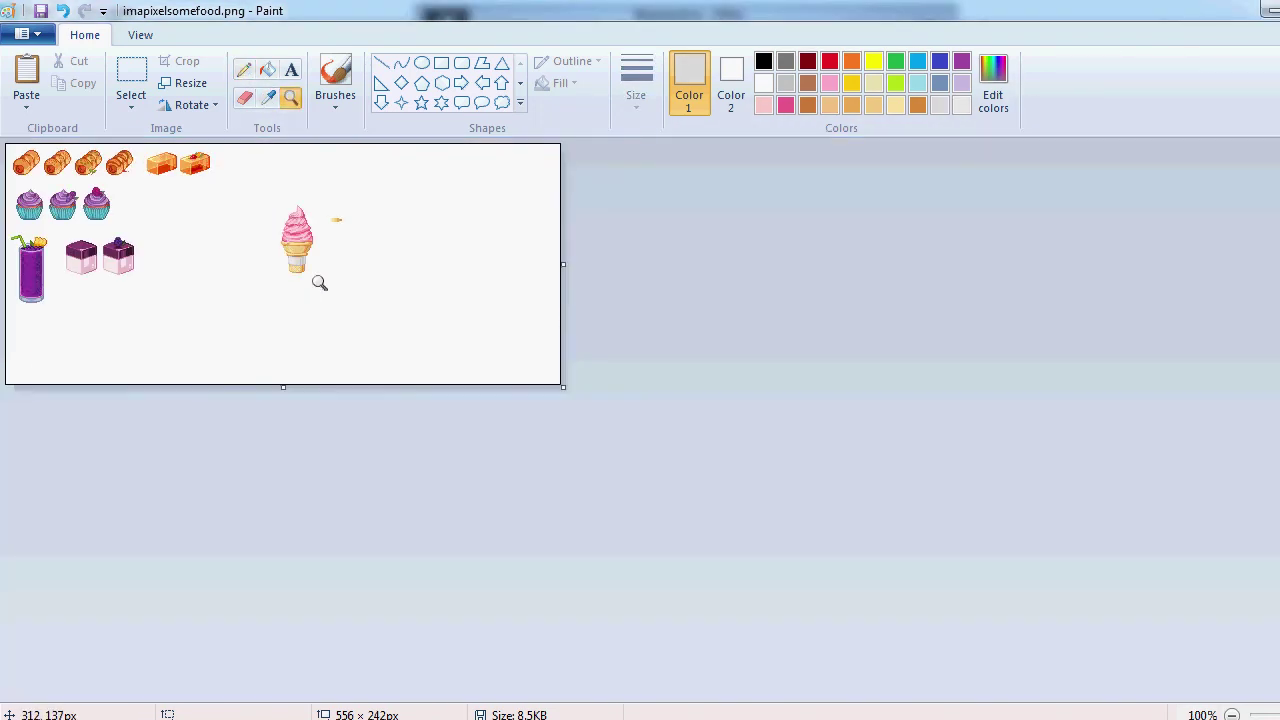
{"action": "left_click", "coordinate": [562, 333]}
{"action": "left_click", "coordinate": [245, 98]}
{"action": "left_click_drag", "start_coordinate": [611, 319], "coordinate": [657, 319]}
Copy the finished ice cream and place the duplicate just to the right of the original.
{"action": "left_click", "coordinate": [291, 98]}
{"action": "right_click", "coordinate": [352, 293]}
{"action": "left_click", "coordinate": [366, 294]}
{"action": "left_click", "coordinate": [560, 335]}
{"action": "left_click", "coordinate": [501, 379]}
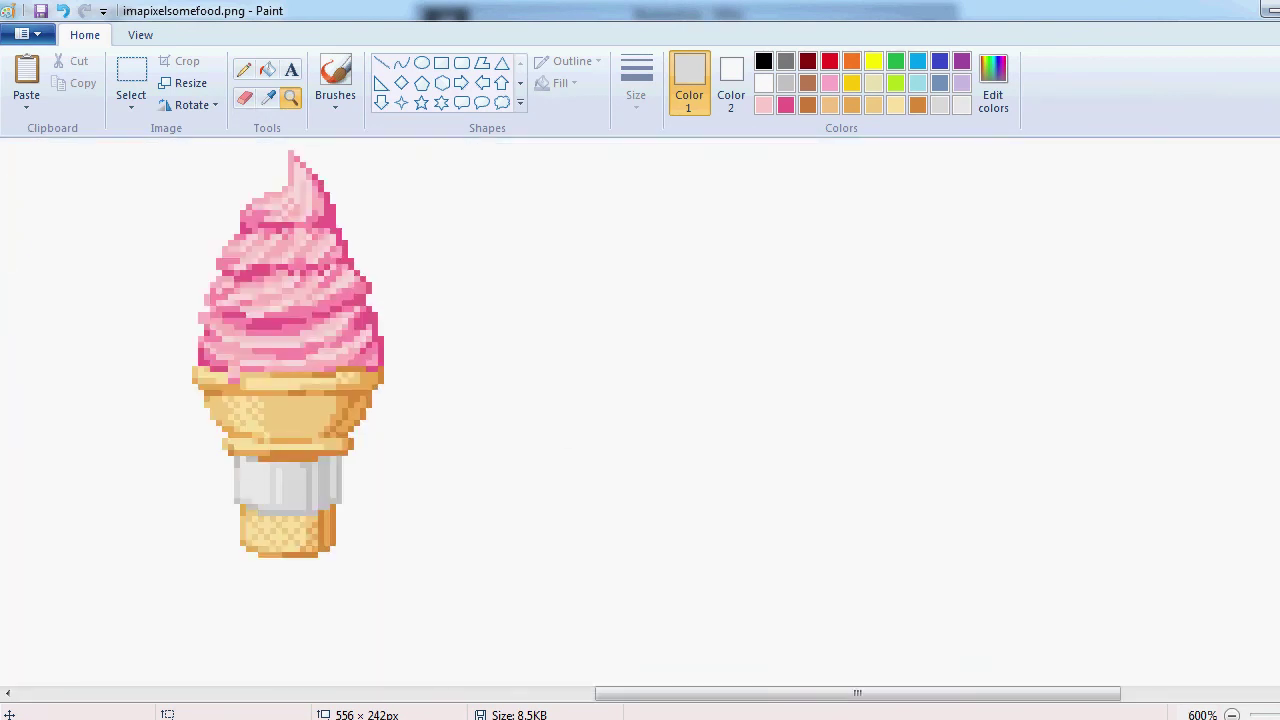
{"action": "left_click", "coordinate": [131, 72]}
{"action": "left_click_drag", "start_coordinate": [303, 157], "coordinate": [536, 636]}
{"action": "key", "text": "ctrl+c"}
{"action": "key", "text": "ctrl+v"}
{"action": "left_click_drag", "start_coordinate": [209, 384], "coordinate": [731, 395]}
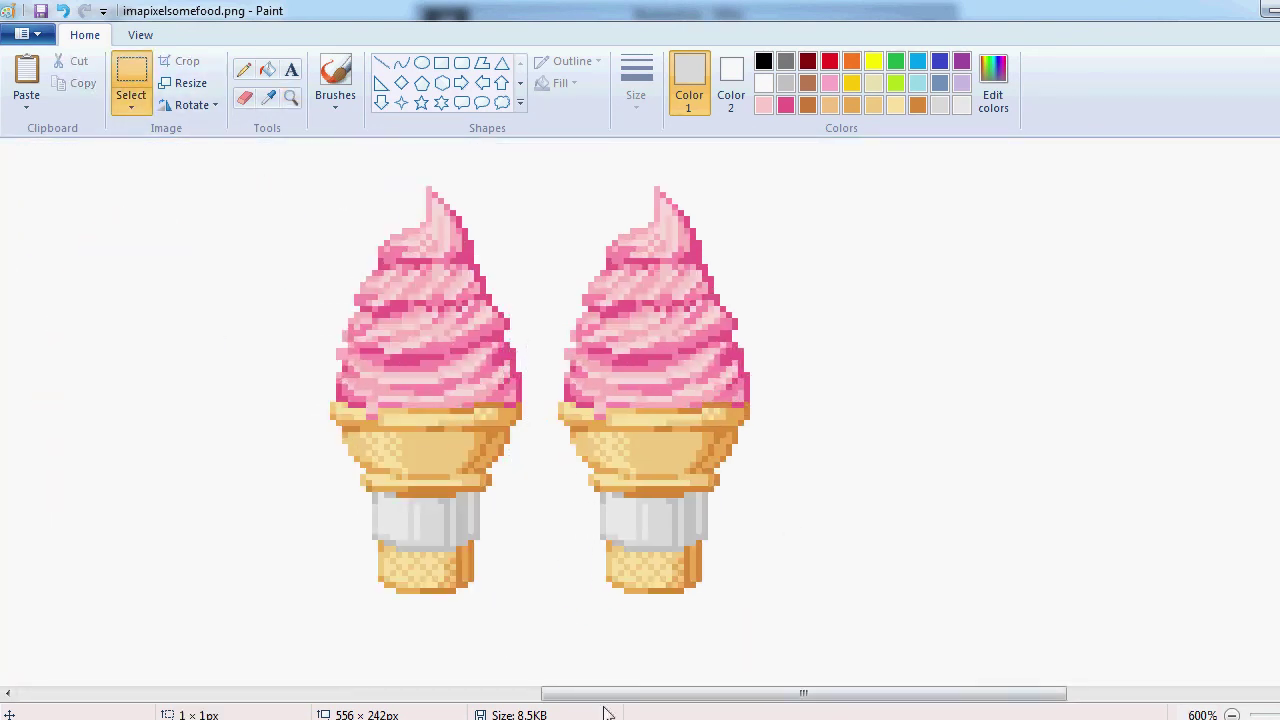
Mix a dark red-brown and place a thick dot of it beside the ice creams as a swatch.
{"action": "left_click_drag", "start_coordinate": [606, 694], "coordinate": [672, 694]}
{"action": "left_click", "coordinate": [244, 70]}
{"action": "left_click", "coordinate": [808, 62]}
{"action": "left_click", "coordinate": [993, 82]}
{"action": "left_click", "coordinate": [696, 340]}
{"action": "left_click", "coordinate": [497, 508]}
{"action": "left_click", "coordinate": [636, 84]}
{"action": "left_click", "coordinate": [675, 210]}
{"action": "left_click", "coordinate": [701, 263]}
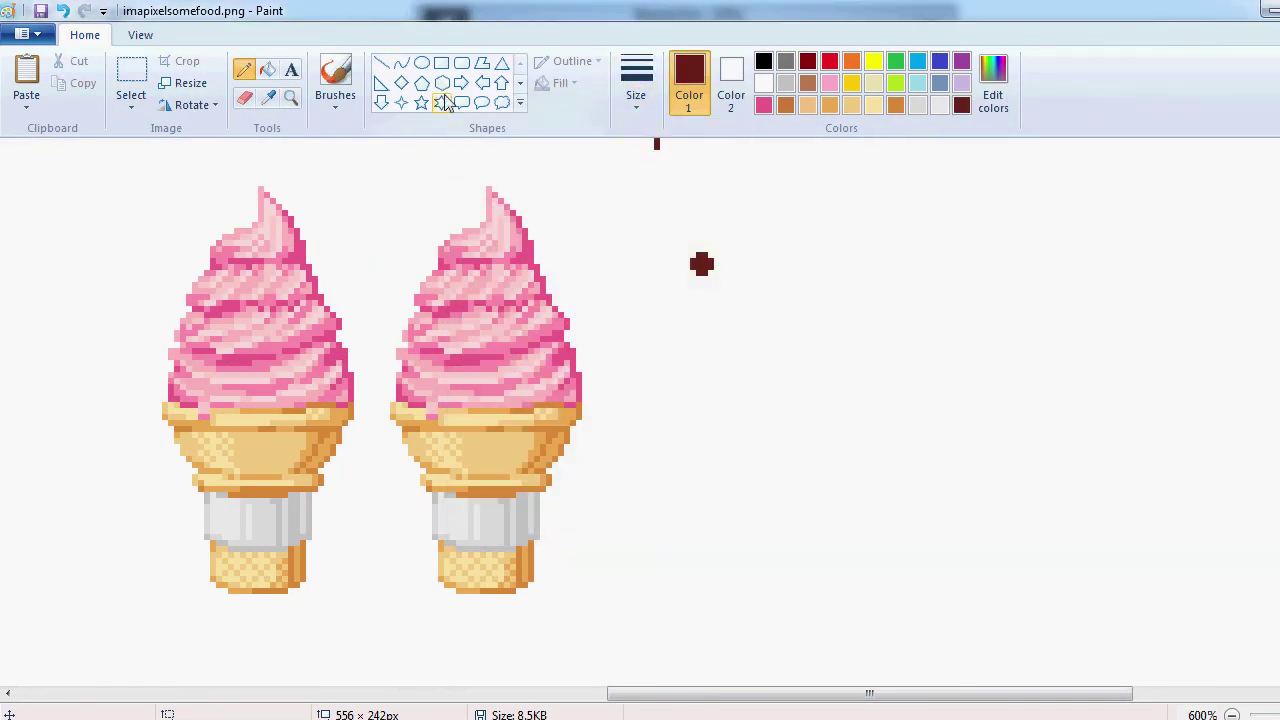
Dot dark red-brown sprinkles all over the second ice cream's swirls and erase the swatch beside it.
{"action": "left_click", "coordinate": [467, 242]}
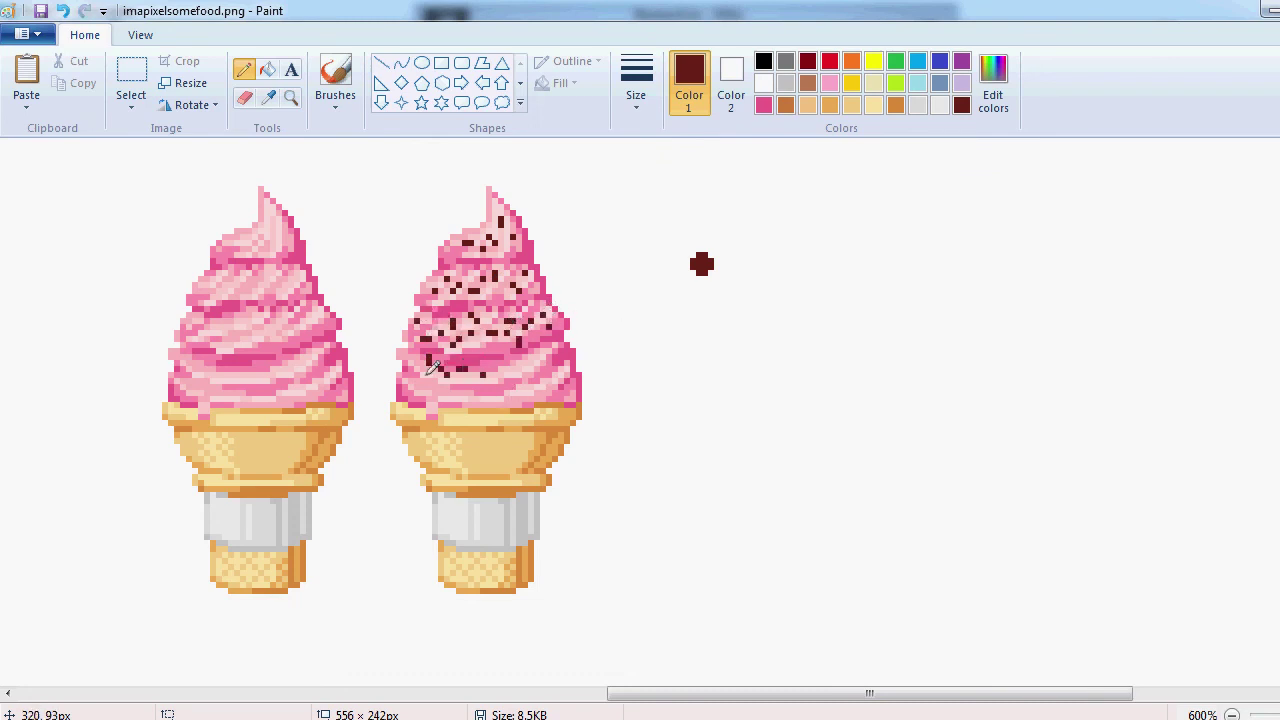
{"action": "left_click", "coordinate": [525, 362]}
{"action": "left_click", "coordinate": [549, 357]}
{"action": "left_click", "coordinate": [405, 393]}
{"action": "left_click", "coordinate": [245, 98]}
{"action": "left_click", "coordinate": [702, 264]}
{"action": "left_click", "coordinate": [244, 69]}
{"action": "left_click", "coordinate": [993, 84]}
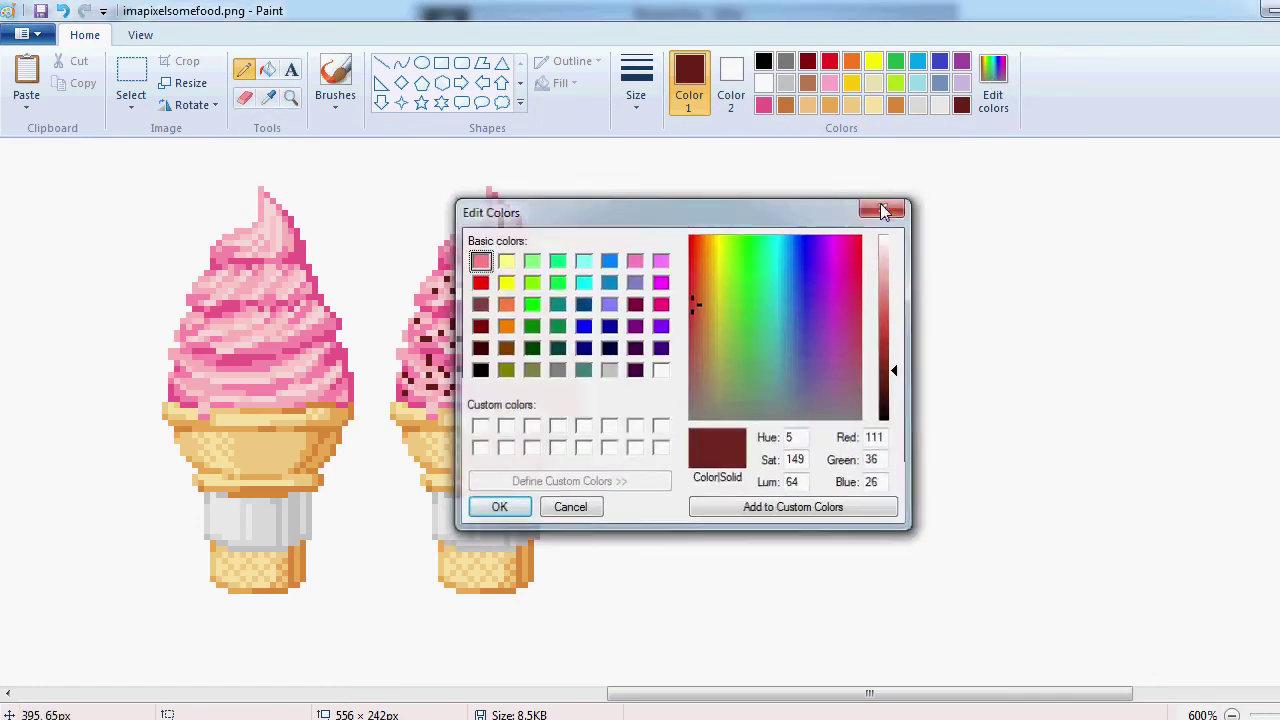
{"action": "left_click", "coordinate": [884, 211]}
Add sampled pink shadow pixels beside the sprinkles on the upper part of the second ice cream.
{"action": "left_click", "coordinate": [268, 98]}
{"action": "left_click", "coordinate": [518, 222]}
{"action": "left_click", "coordinate": [503, 231]}
{"action": "key", "text": "ctrl+z"}
{"action": "left_click", "coordinate": [268, 98]}
{"action": "left_click", "coordinate": [512, 219]}
{"action": "left_click", "coordinate": [505, 225]}
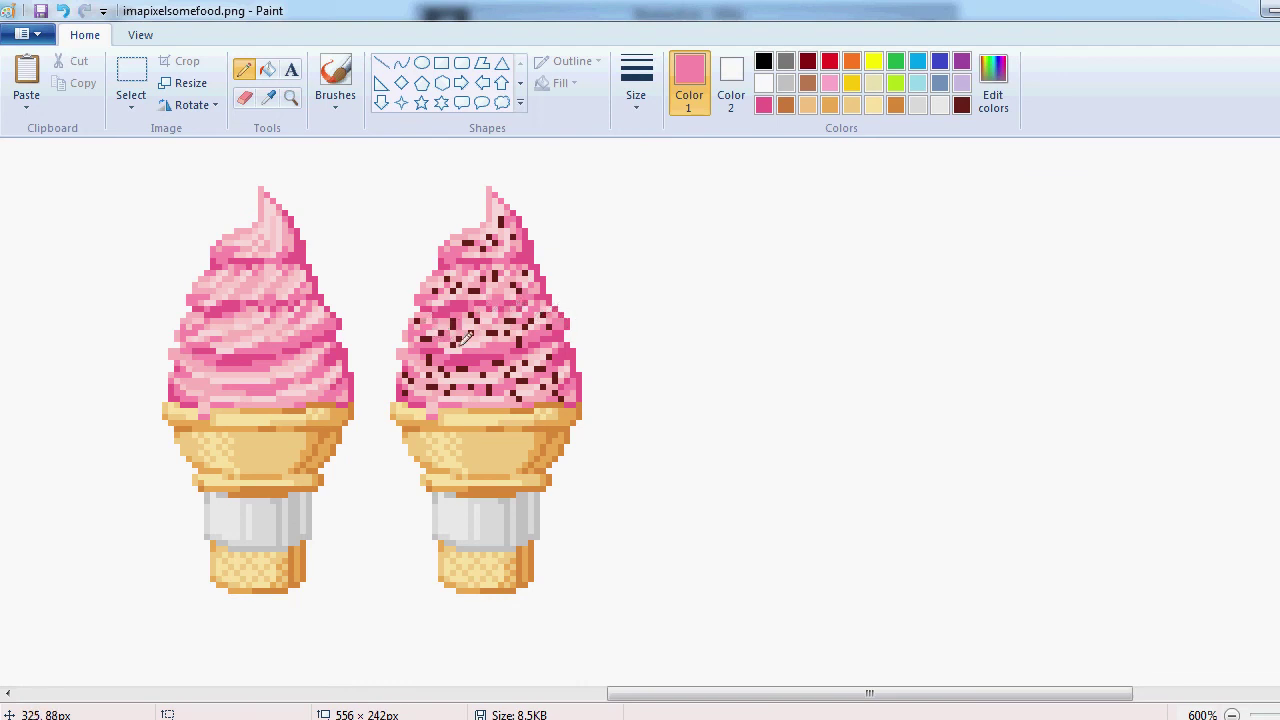
Add shadow pixels beside the middle and lower sprinkles with sampled medium and deep pinks.
{"action": "left_click", "coordinate": [272, 99]}
{"action": "left_click", "coordinate": [524, 346]}
{"action": "left_click", "coordinate": [271, 99]}
{"action": "left_click", "coordinate": [550, 310]}
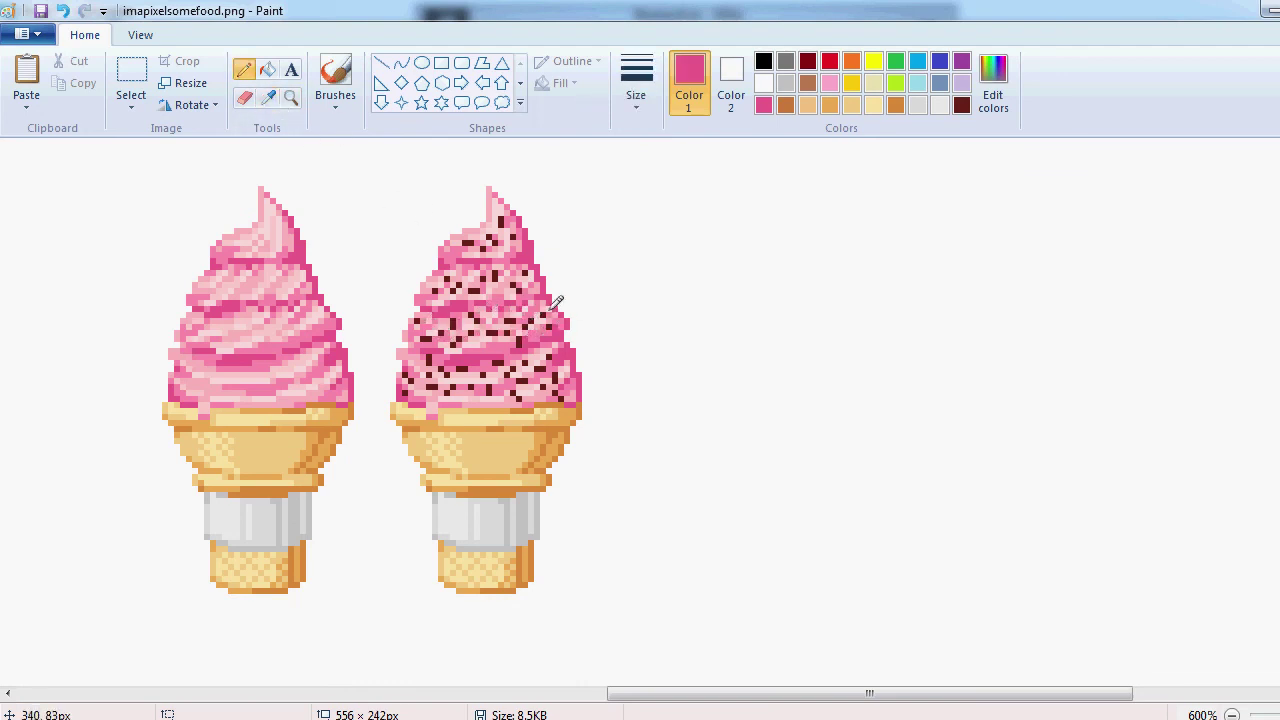
{"action": "left_click", "coordinate": [269, 99]}
{"action": "left_click", "coordinate": [477, 383]}
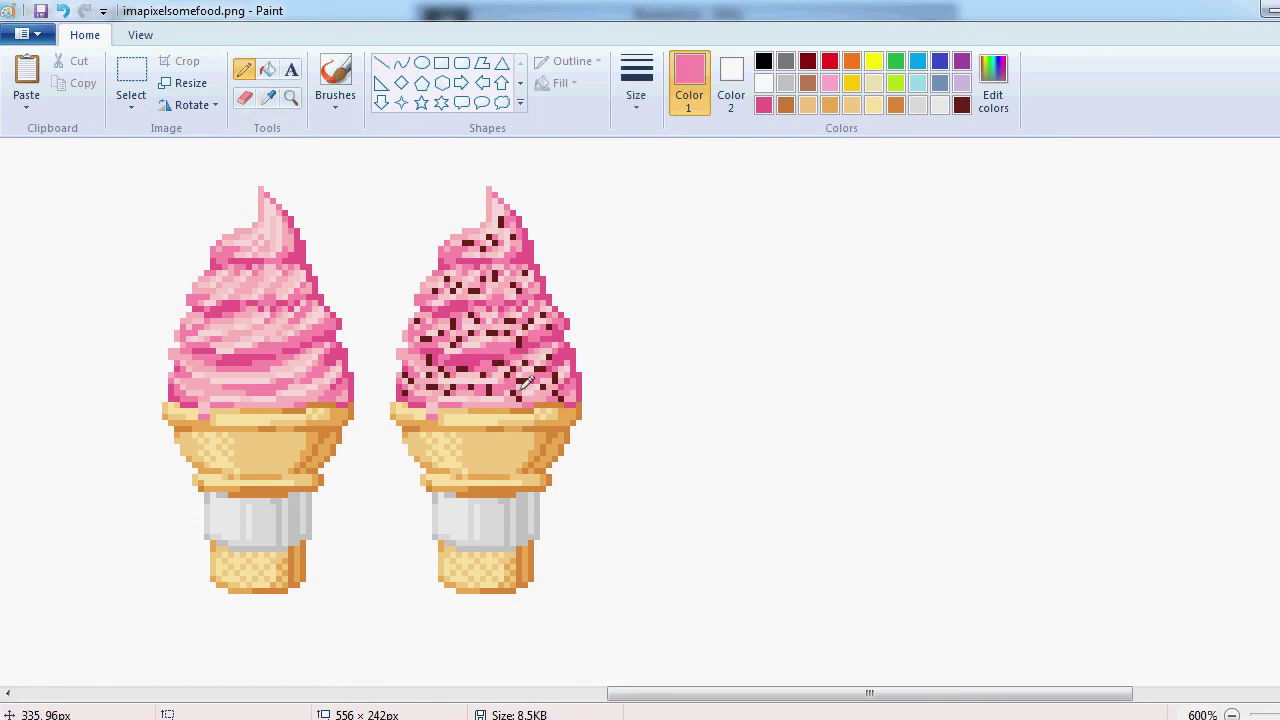
Mix a brighter red-brown (Red 156, Green 52, Blue 37) and fill the second ice cream's sprinkles with it.
{"action": "scroll", "coordinate": [477, 398], "scroll_direction": "down", "scroll_amount": 5}
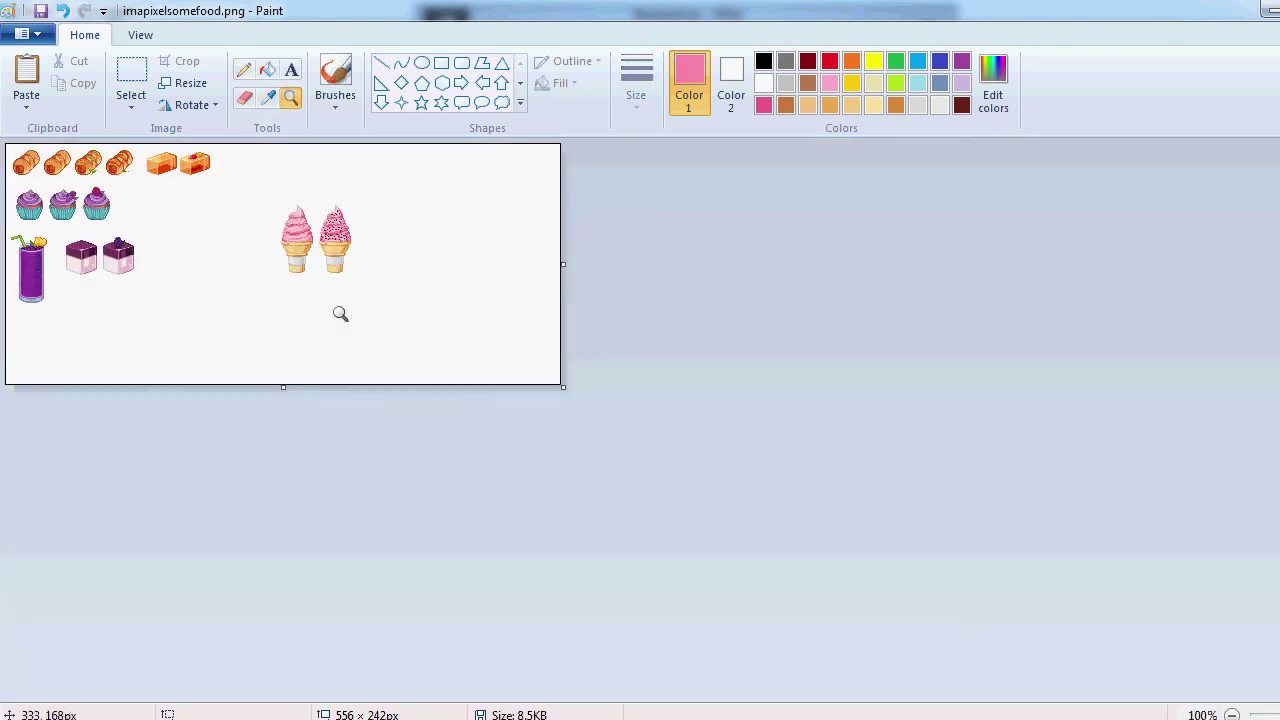
{"action": "scroll", "coordinate": [337, 311], "scroll_direction": "up", "scroll_amount": 5}
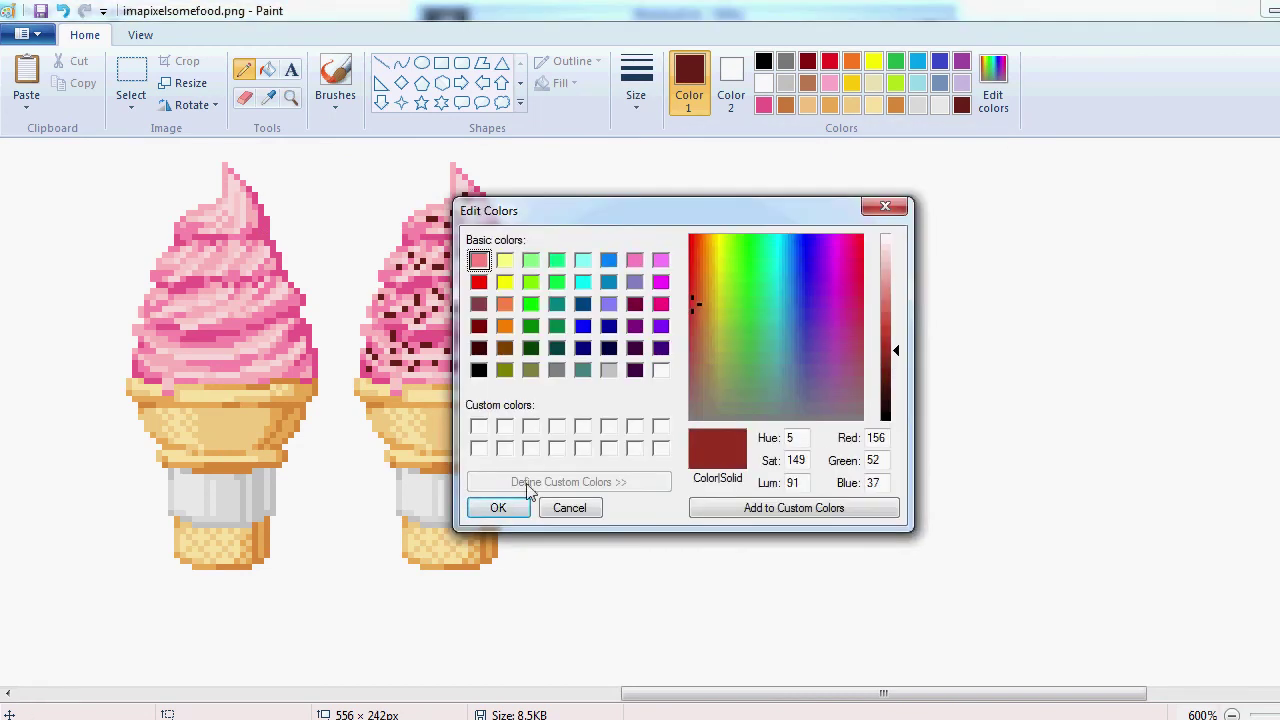
{"action": "left_click", "coordinate": [498, 507]}
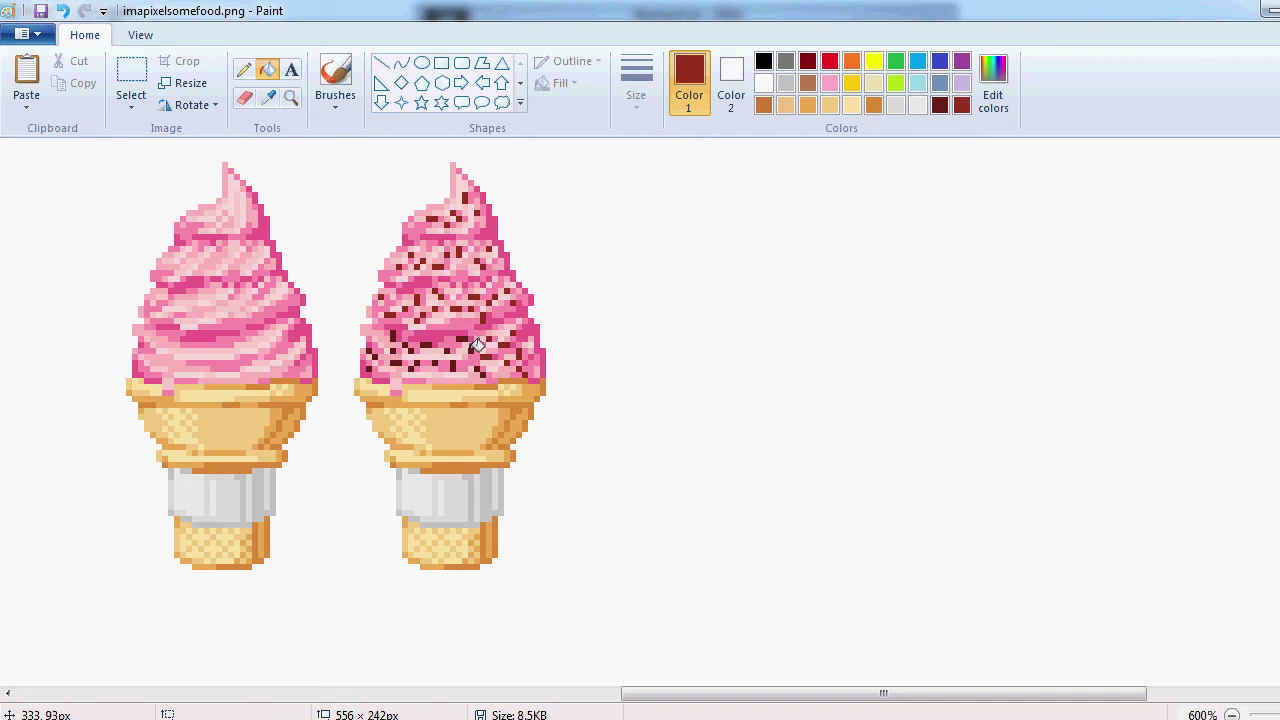
{"action": "left_click", "coordinate": [411, 368]}
{"action": "left_click", "coordinate": [393, 338]}
{"action": "left_click", "coordinate": [375, 357]}
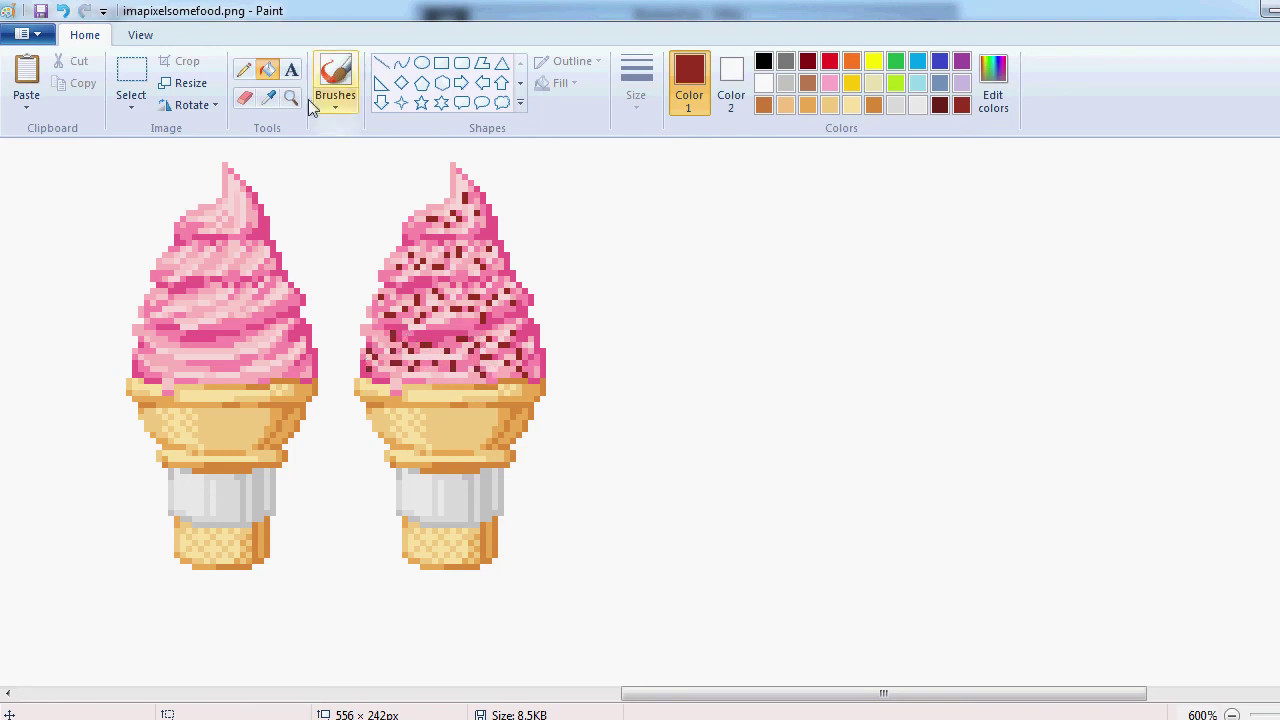
Mix a vivid bright red as the fill color for recoloring the second ice cream's sprinkles.
{"action": "left_click", "coordinate": [291, 98]}
{"action": "right_click", "coordinate": [400, 270]}
{"action": "left_click", "coordinate": [400, 270]}
{"action": "left_click", "coordinate": [640, 343]}
{"action": "left_click", "coordinate": [700, 390]}
{"action": "left_click", "coordinate": [268, 70]}
{"action": "left_click", "coordinate": [993, 84]}
{"action": "left_click", "coordinate": [691, 260]}
{"action": "left_click_drag", "start_coordinate": [894, 348], "coordinate": [894, 327]}
{"action": "left_click", "coordinate": [689, 270]}
{"action": "left_click", "coordinate": [894, 330]}
{"action": "left_click", "coordinate": [497, 508]}
Adjust the mixed color to a slightly deeper red and fill scattered sprinkles across the second ice cream with it.
{"action": "left_click", "coordinate": [993, 84]}
{"action": "left_click", "coordinate": [692, 286]}
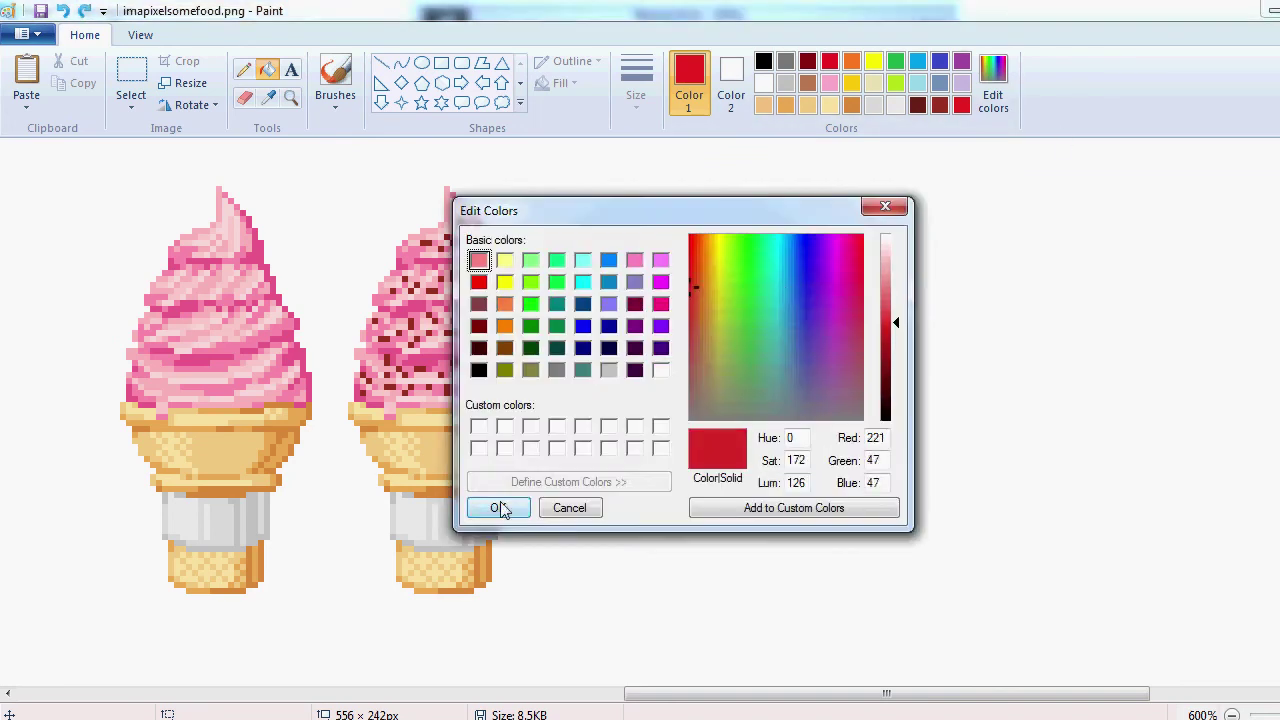
{"action": "left_click", "coordinate": [497, 508]}
{"action": "left_click", "coordinate": [471, 237]}
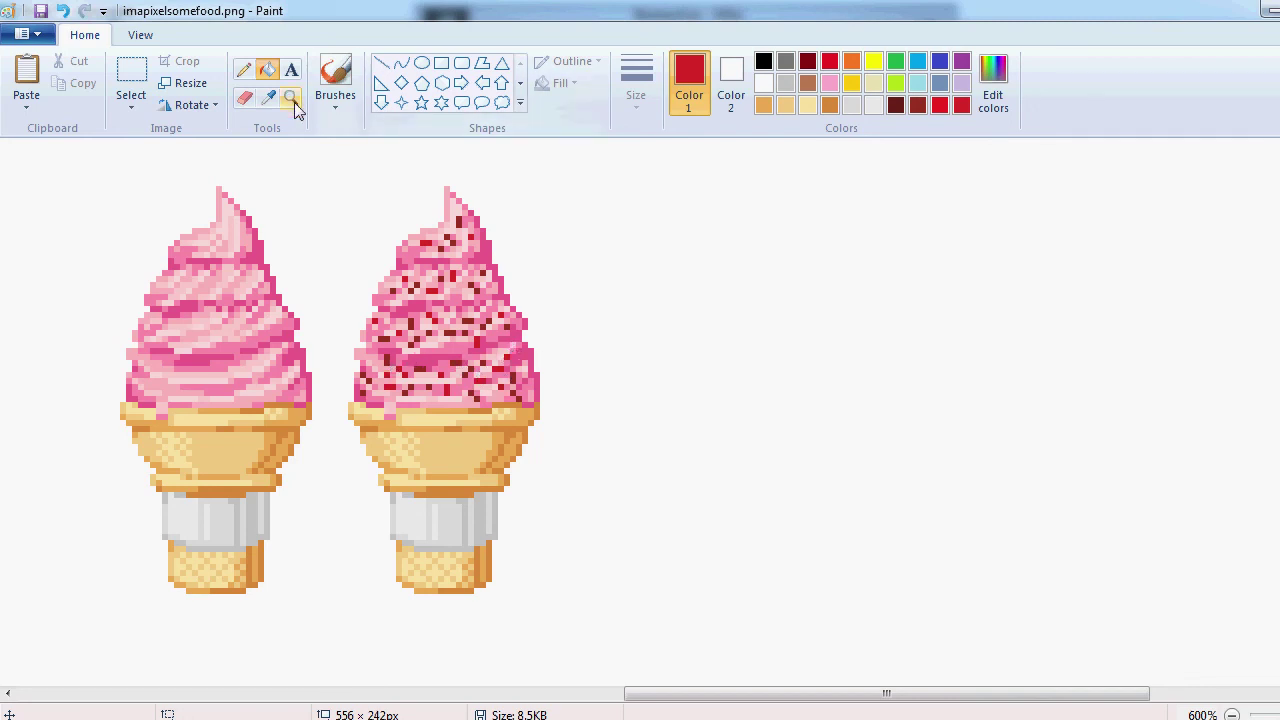
Examine the plain and sprinkled ice creams side by side at a smaller magnification.
{"action": "left_click", "coordinate": [291, 98]}
{"action": "right_click", "coordinate": [394, 314]}
{"action": "right_click", "coordinate": [394, 314]}
{"action": "right_click", "coordinate": [394, 314]}
{"action": "right_click", "coordinate": [394, 314]}
{"action": "right_click", "coordinate": [394, 314]}
{"action": "left_click", "coordinate": [395, 316]}
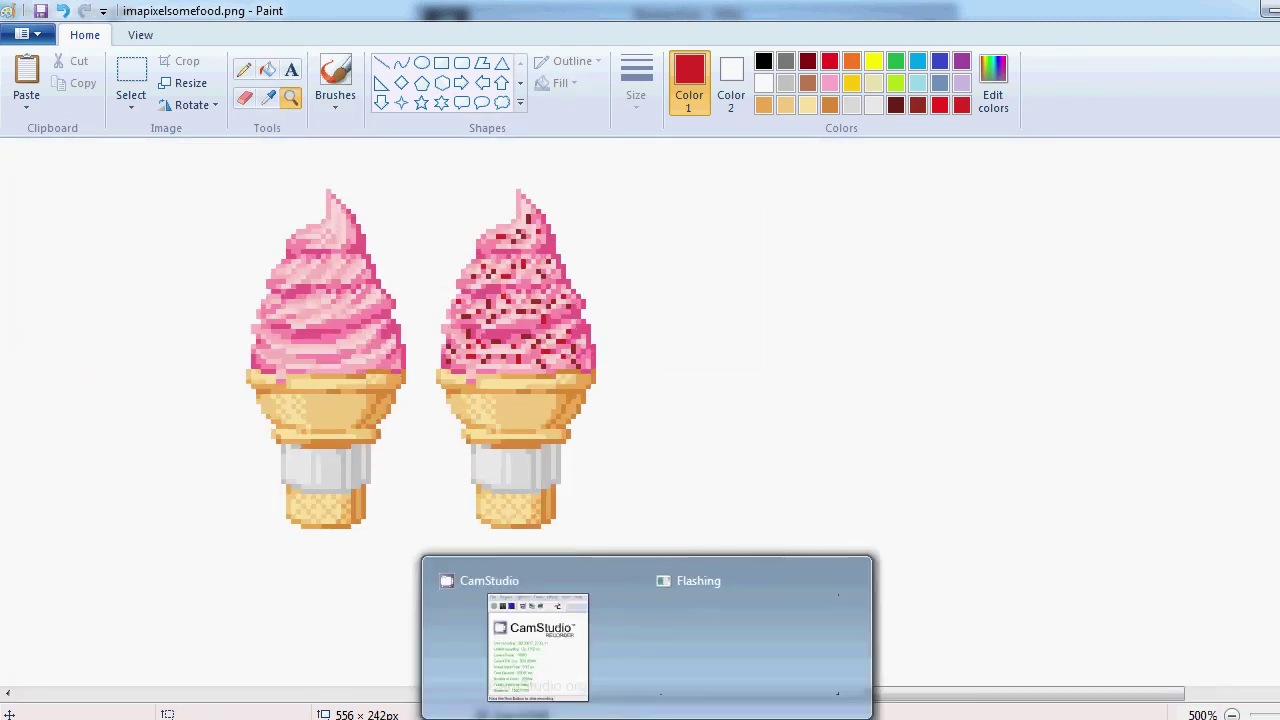